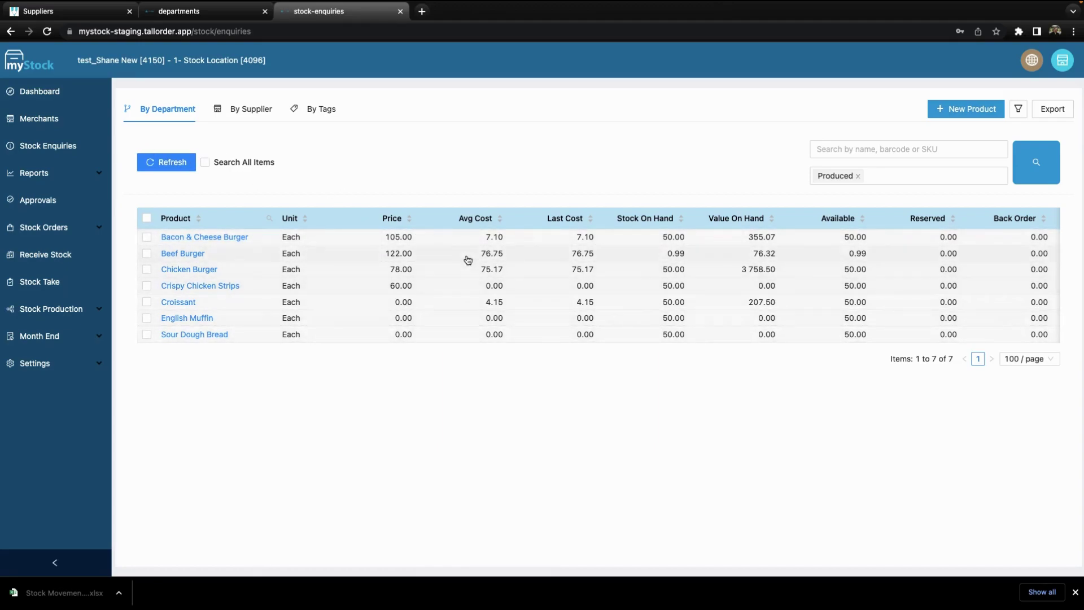
# Browse the department filter categories, then open Beef Burger from the Produced items list
pyautogui.click(877, 175)
pyautogui.scroll(-3, 874, 282)
pyautogui.scroll(2, 874, 295)
pyautogui.scroll(2, 874, 295)
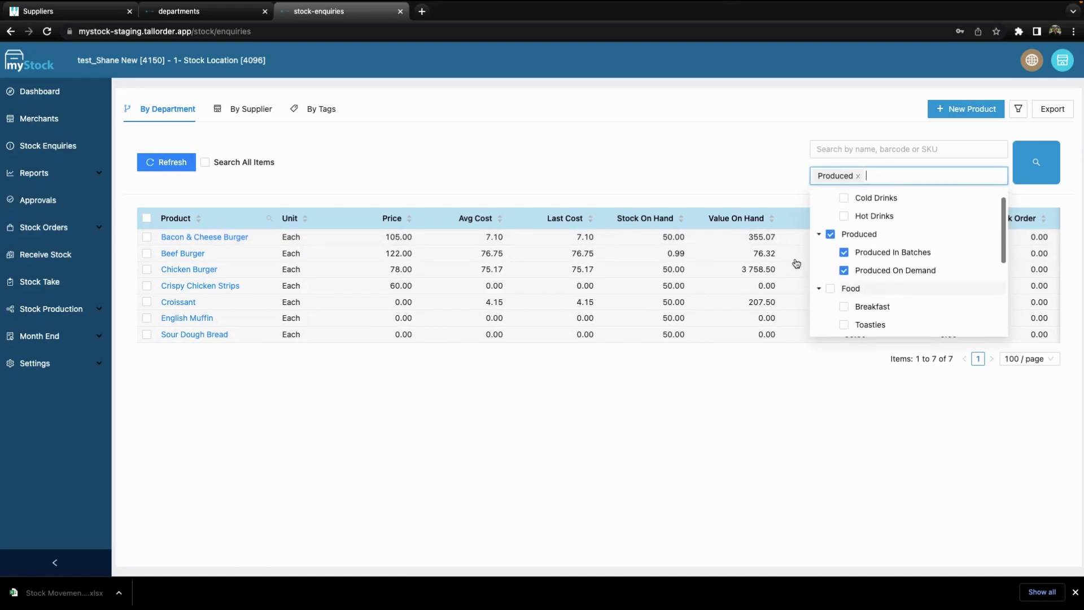
pyautogui.click(689, 169)
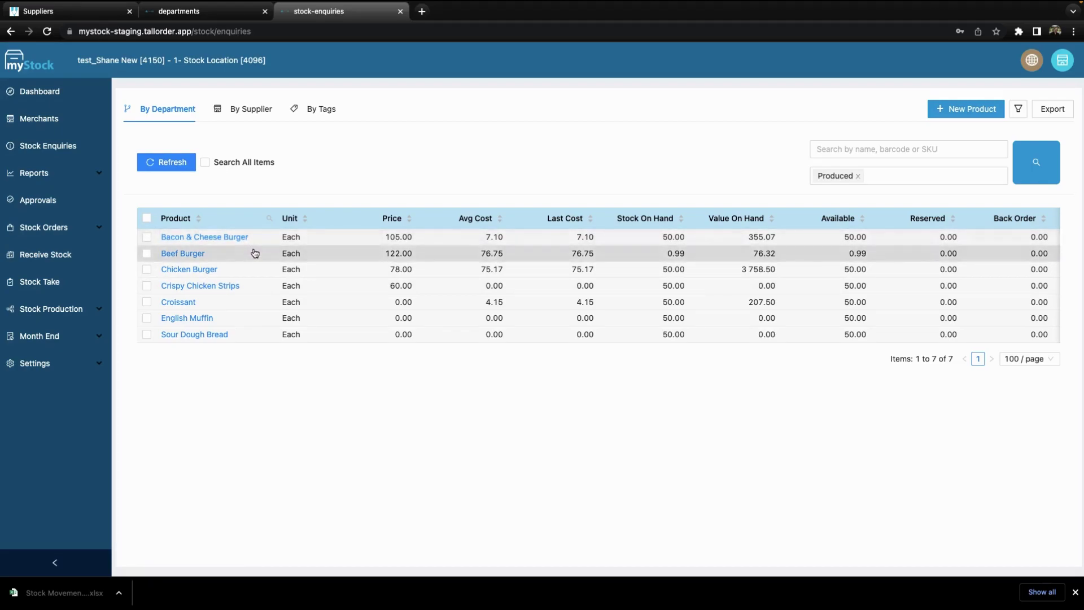
pyautogui.click(228, 253)
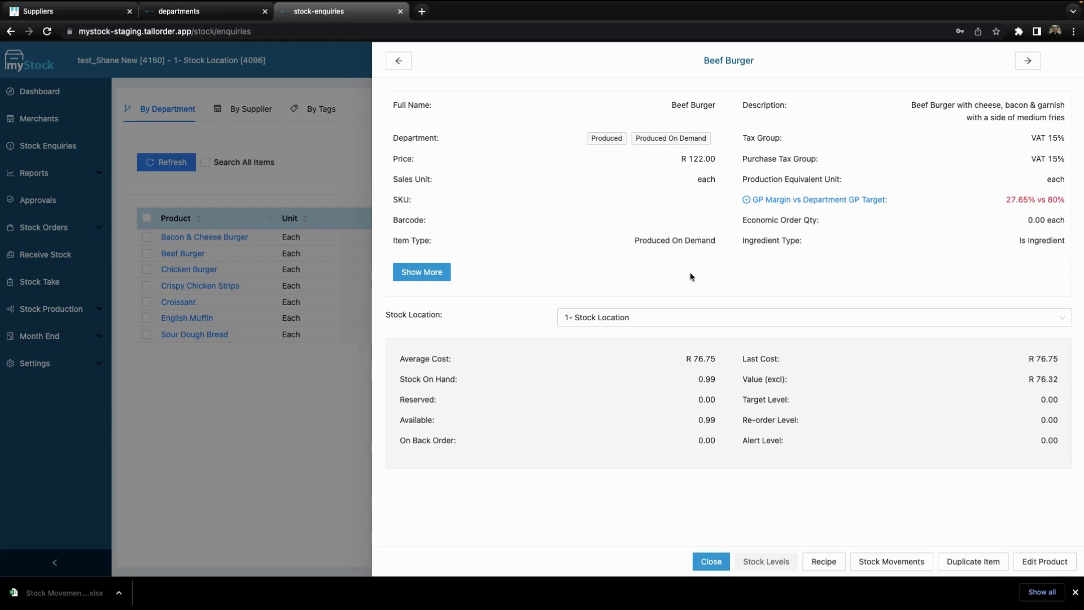
# Expand Beef Burger's units and recipe usage to confirm Bacon & Cheese Burger, then close the details
pyautogui.click(420, 274)
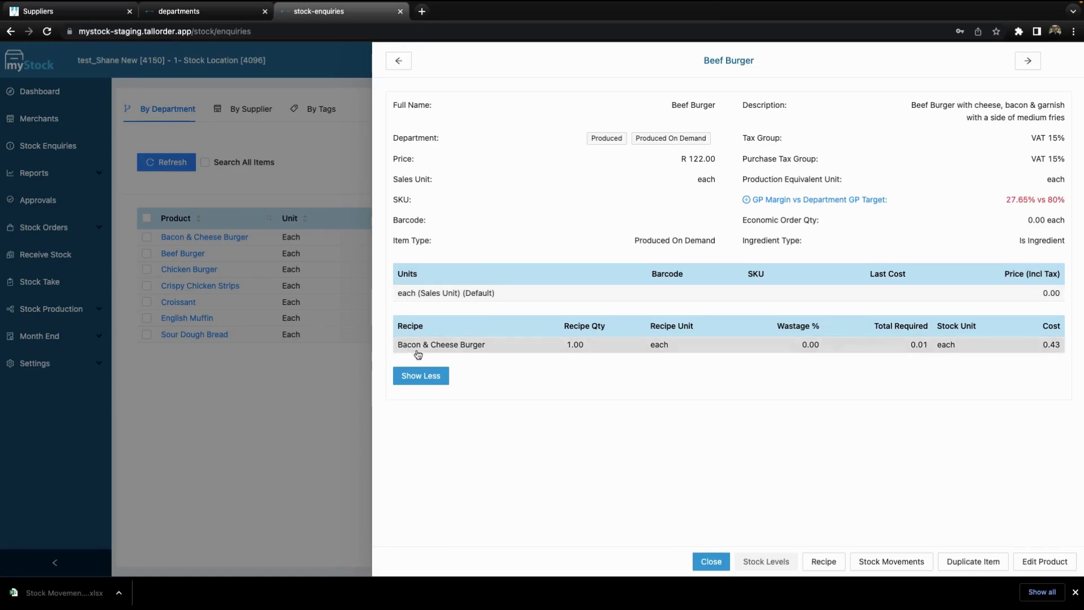
pyautogui.click(424, 376)
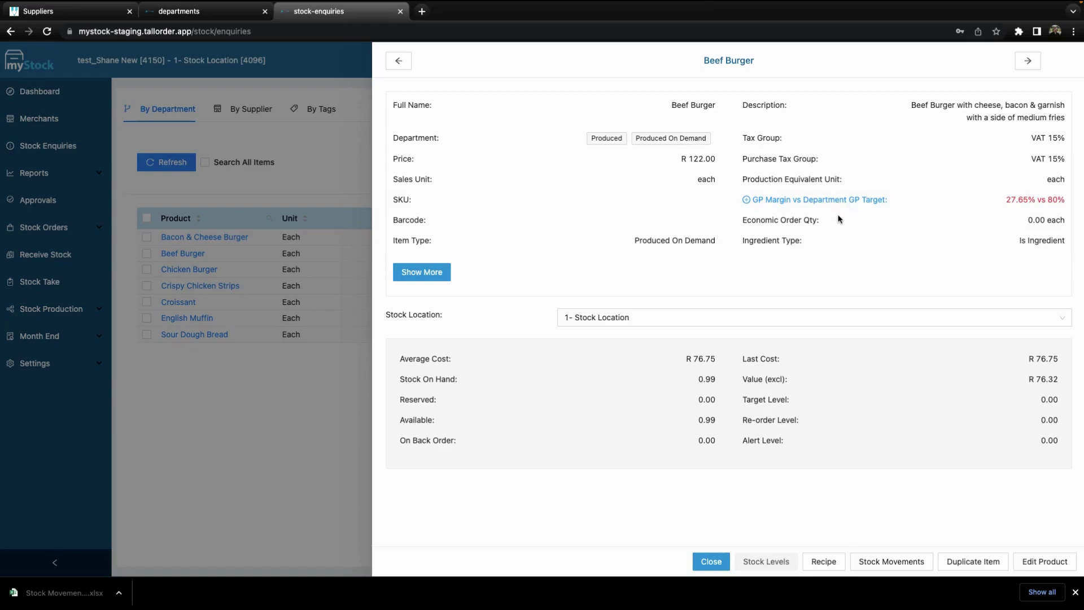
pyautogui.click(293, 412)
pyautogui.click(55, 370)
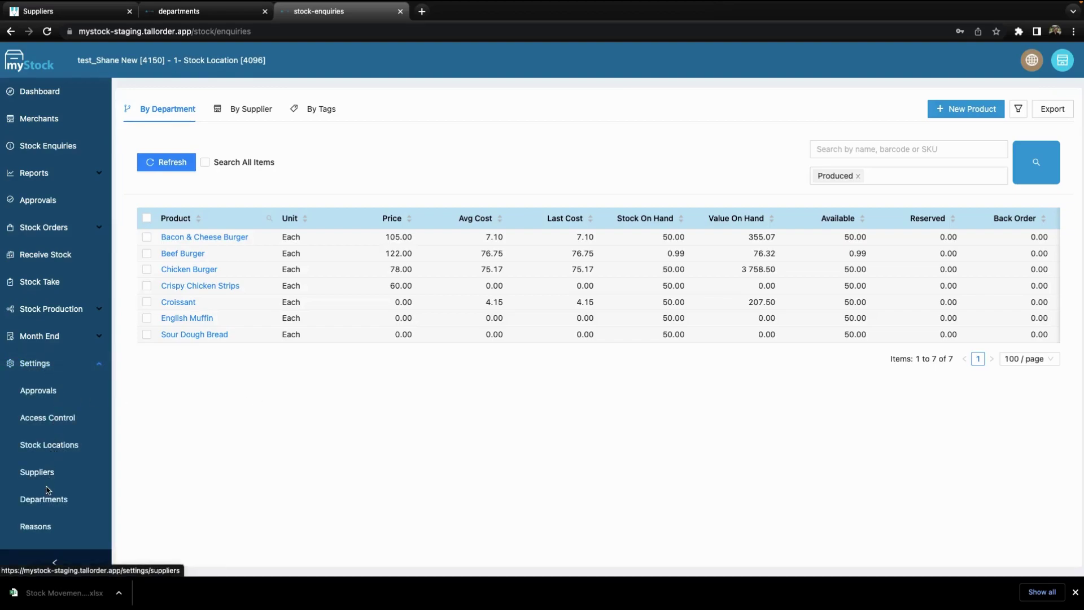
pyautogui.click(32, 500)
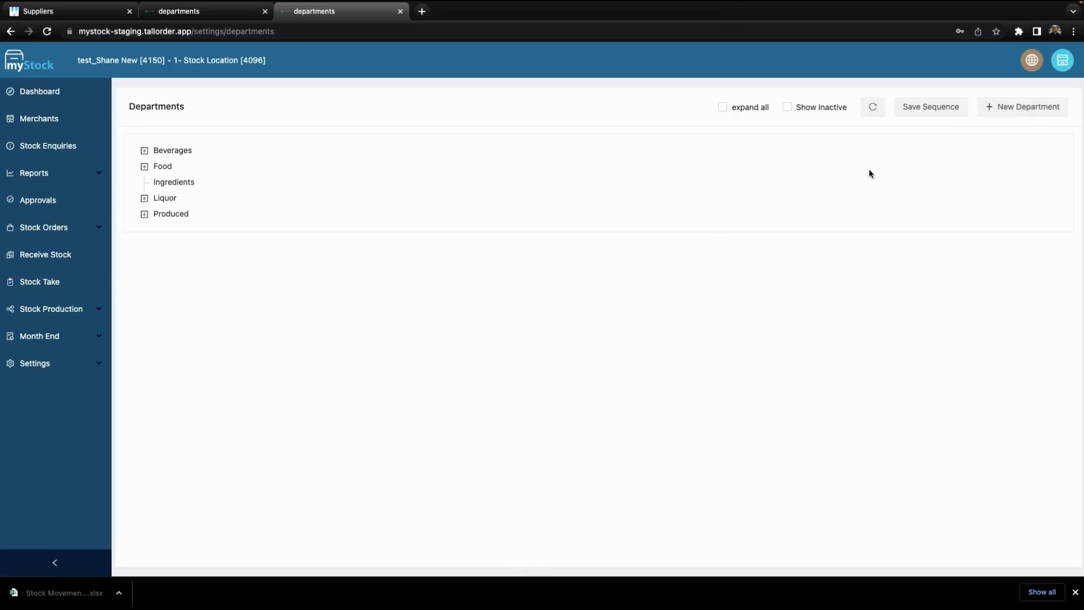
pyautogui.click(147, 154)
pyautogui.click(438, 169)
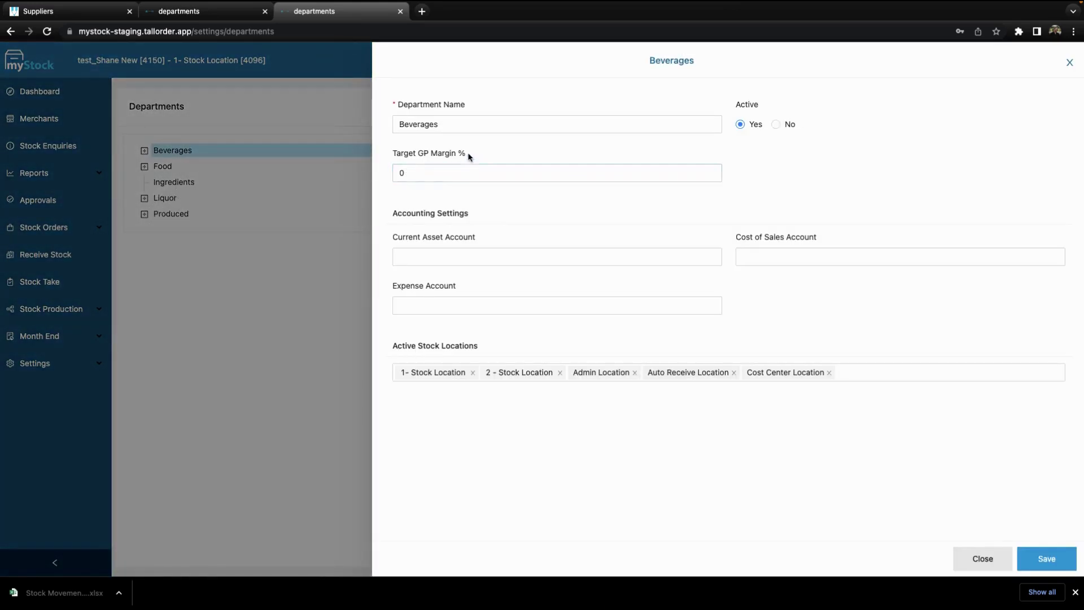
pyautogui.click(371, 161)
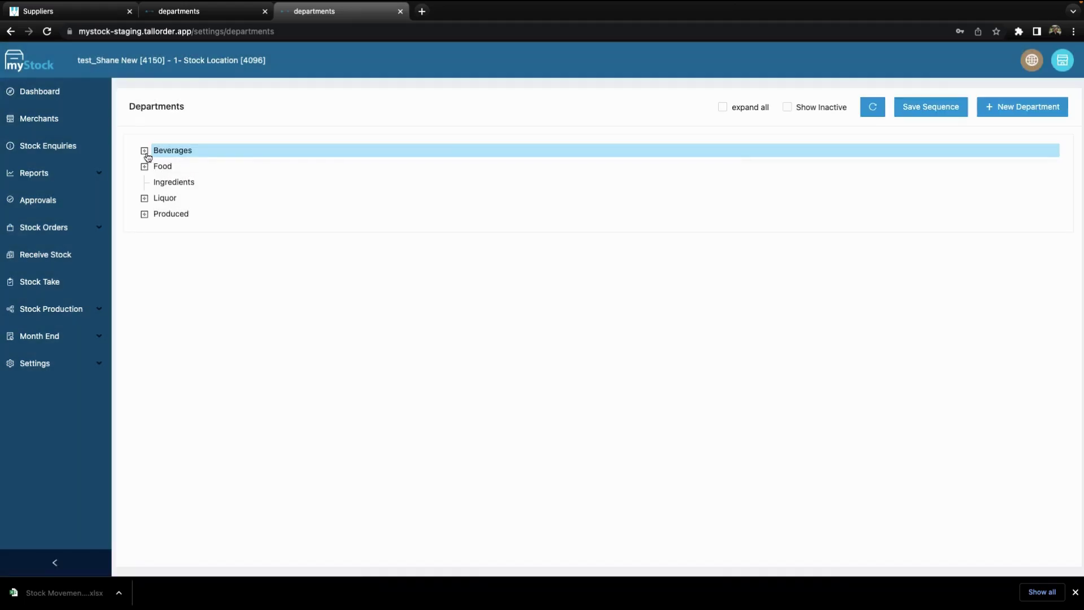
pyautogui.click(148, 154)
pyautogui.click(187, 168)
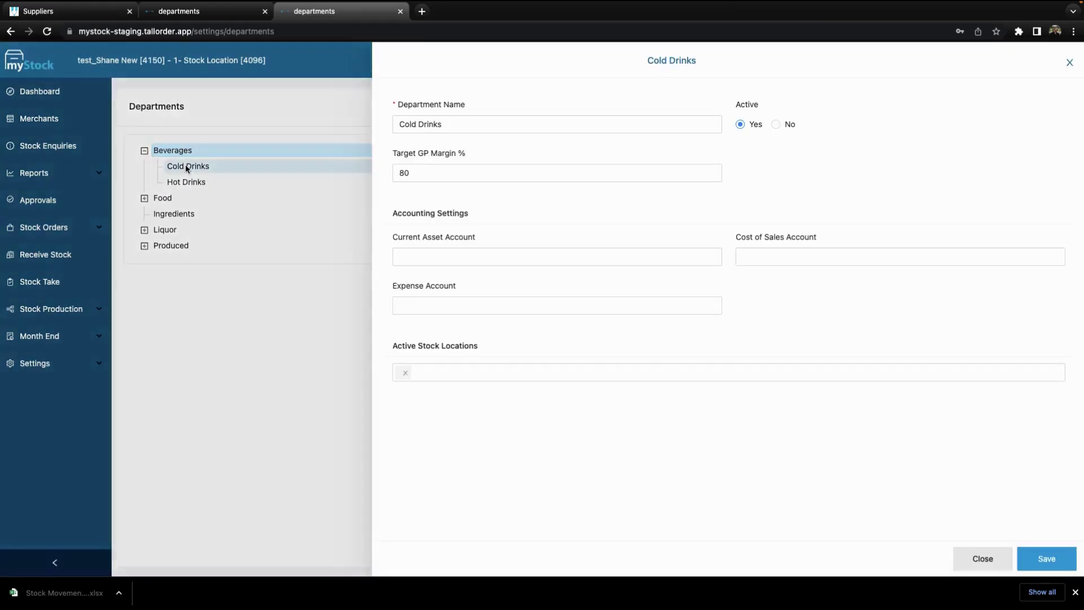
pyautogui.click(428, 172)
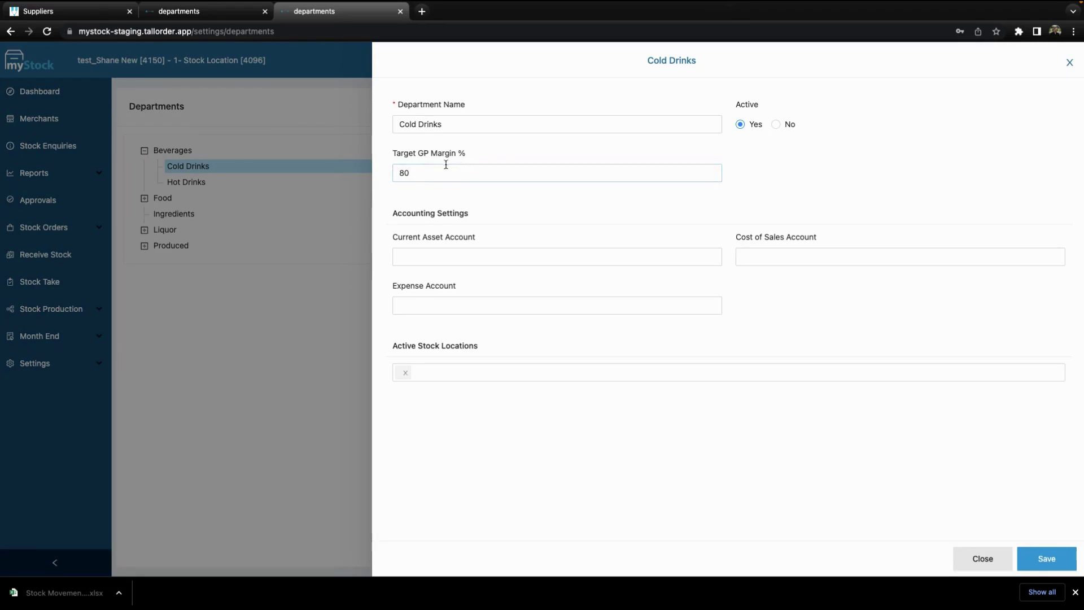
pyautogui.click(653, 107)
pyautogui.click(430, 156)
pyautogui.click(465, 157)
pyautogui.click(391, 182)
pyautogui.click(432, 180)
pyautogui.click(420, 165)
pyautogui.click(769, 445)
pyautogui.click(983, 560)
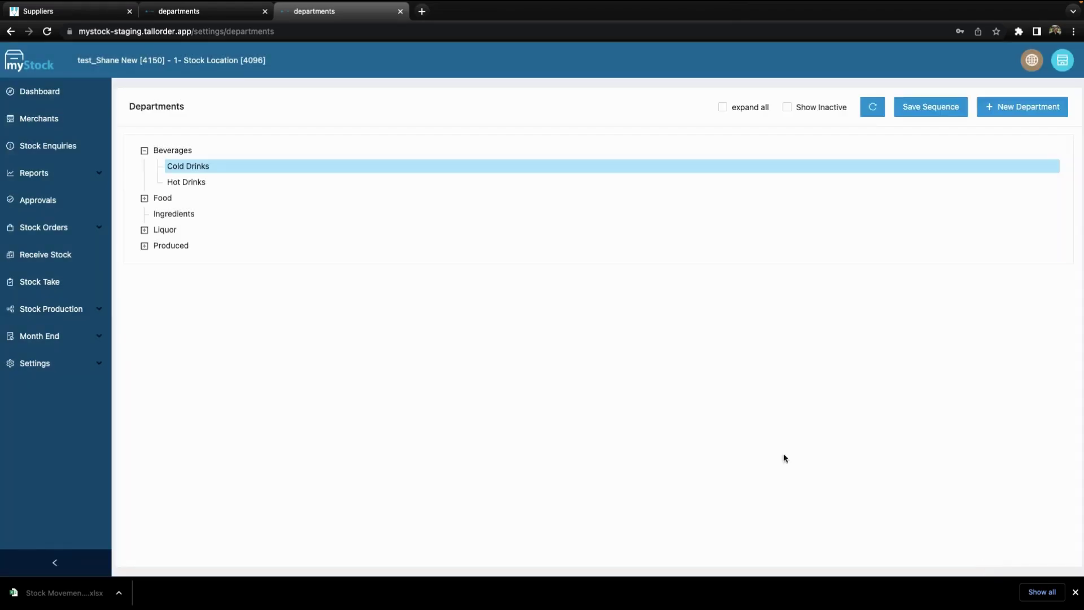
pyautogui.click(72, 146)
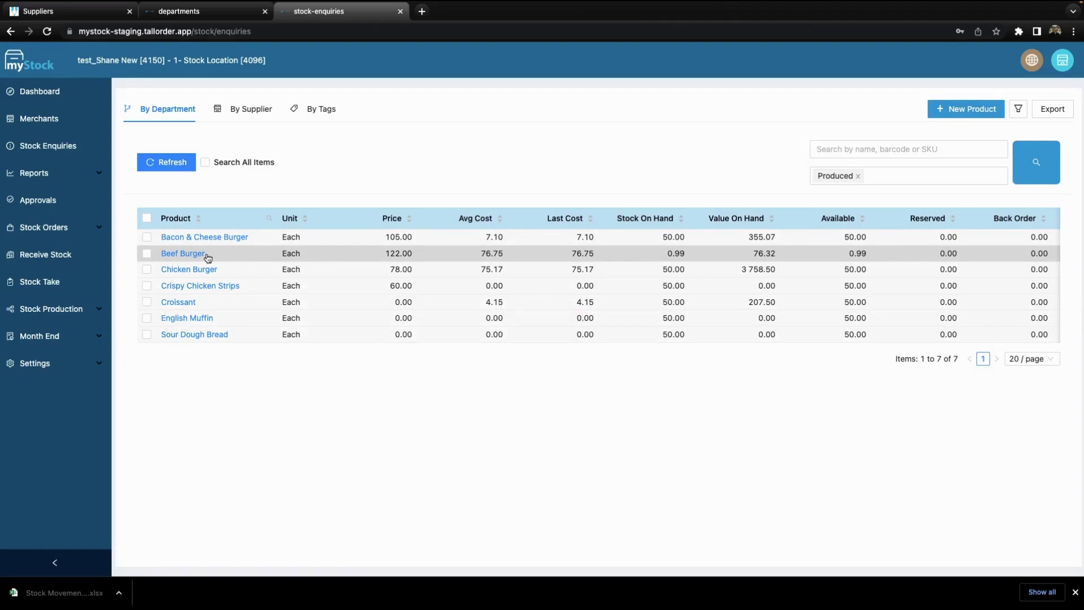
# Open Beef Burger's Price Update panel, which suggests 442.00 for an 80.03% GP margin
pyautogui.click(195, 255)
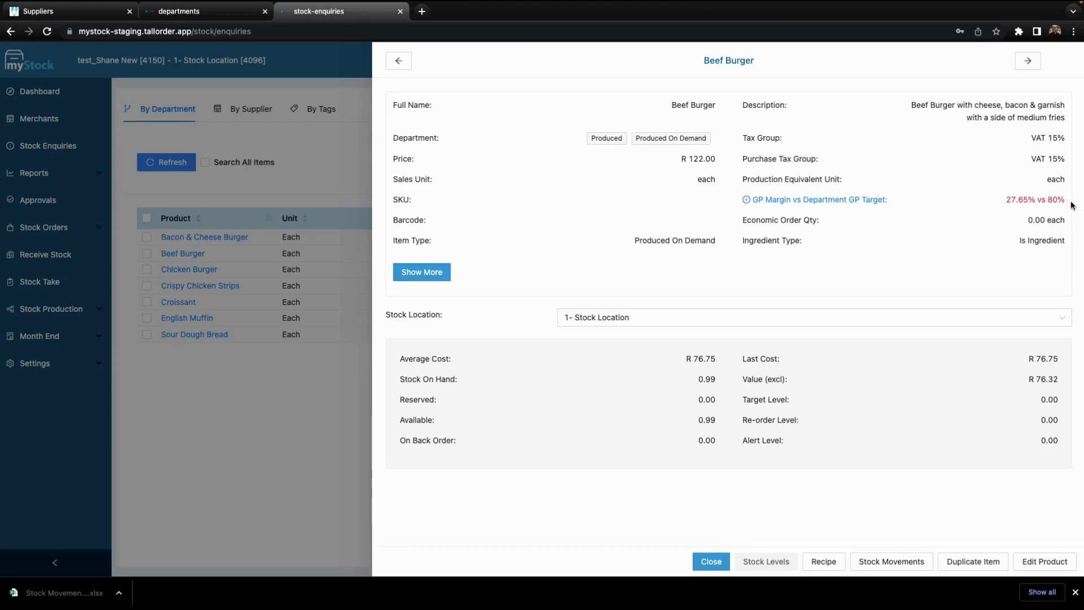
pyautogui.click(815, 201)
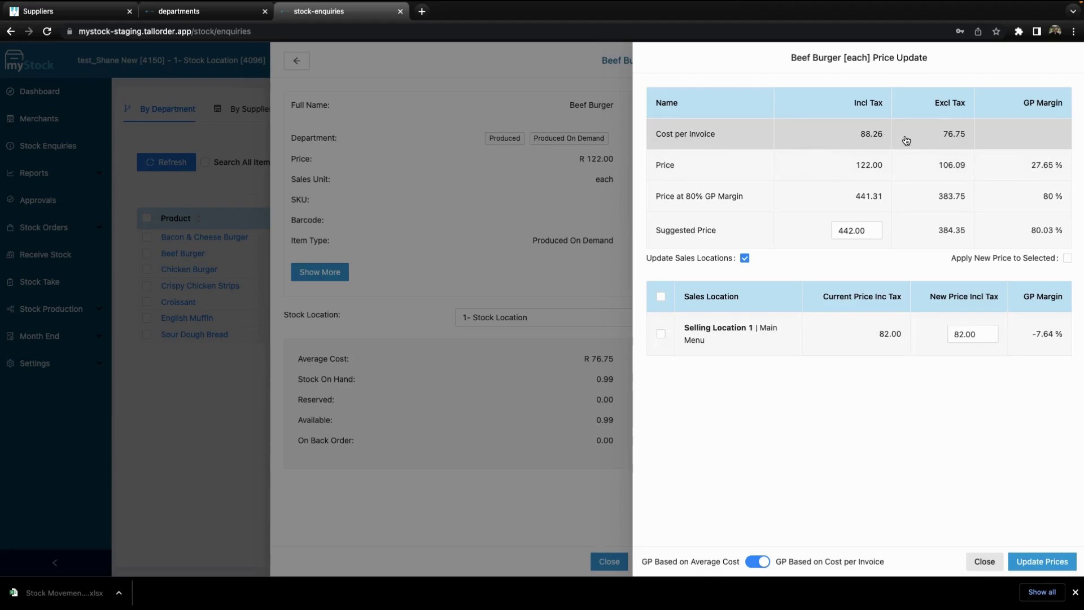
# Change Beef Burger's suggested price to 152.00 (41.93% GP) and apply it to Selling Location 1
pyautogui.click(761, 562)
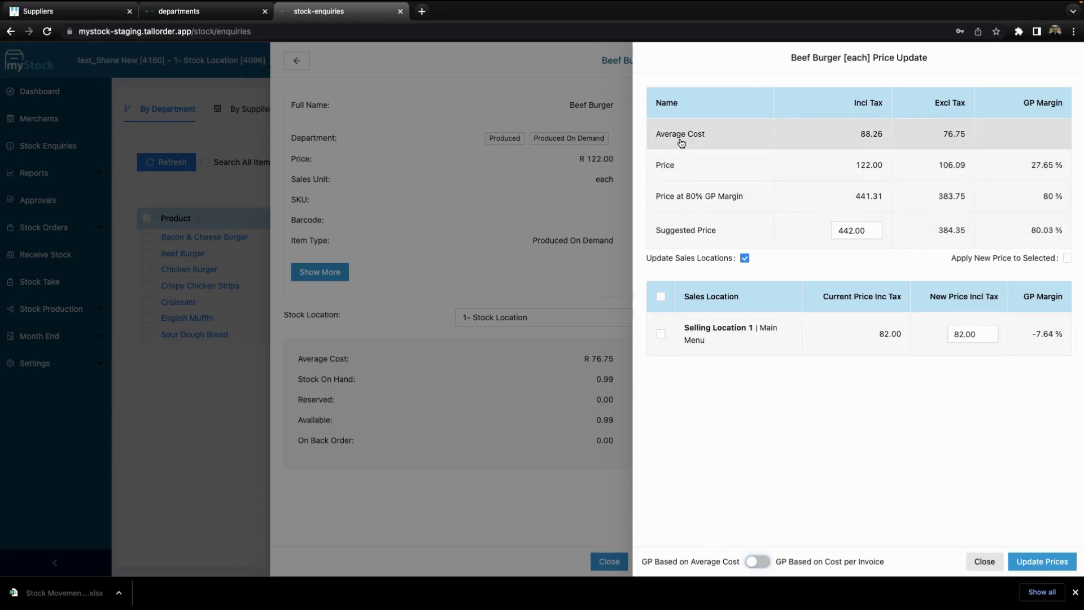
pyautogui.click(756, 564)
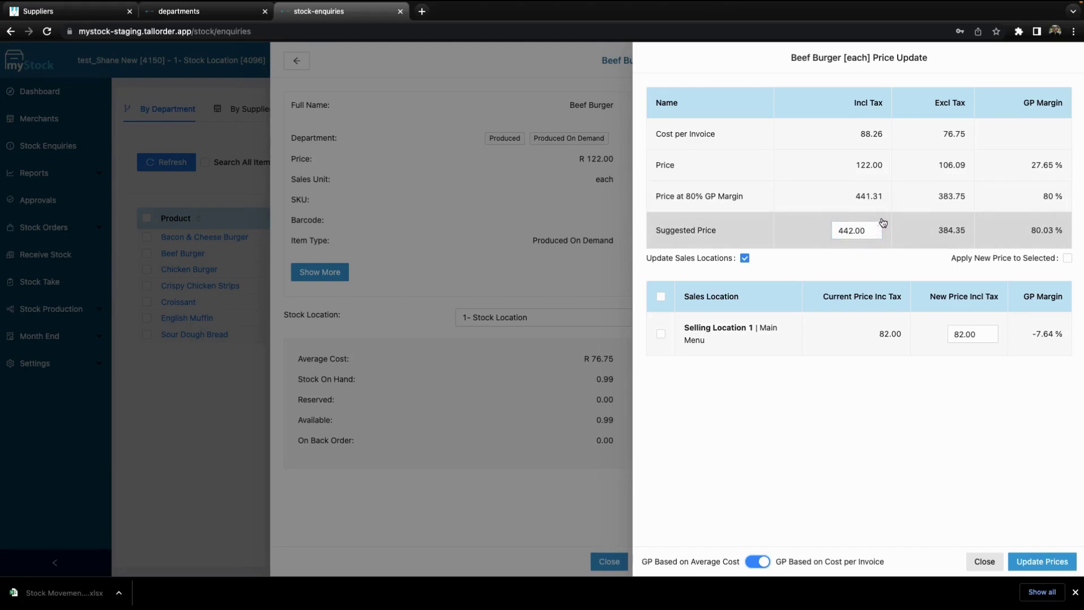
pyautogui.moveTo(848, 229); pyautogui.dragTo(834, 230)
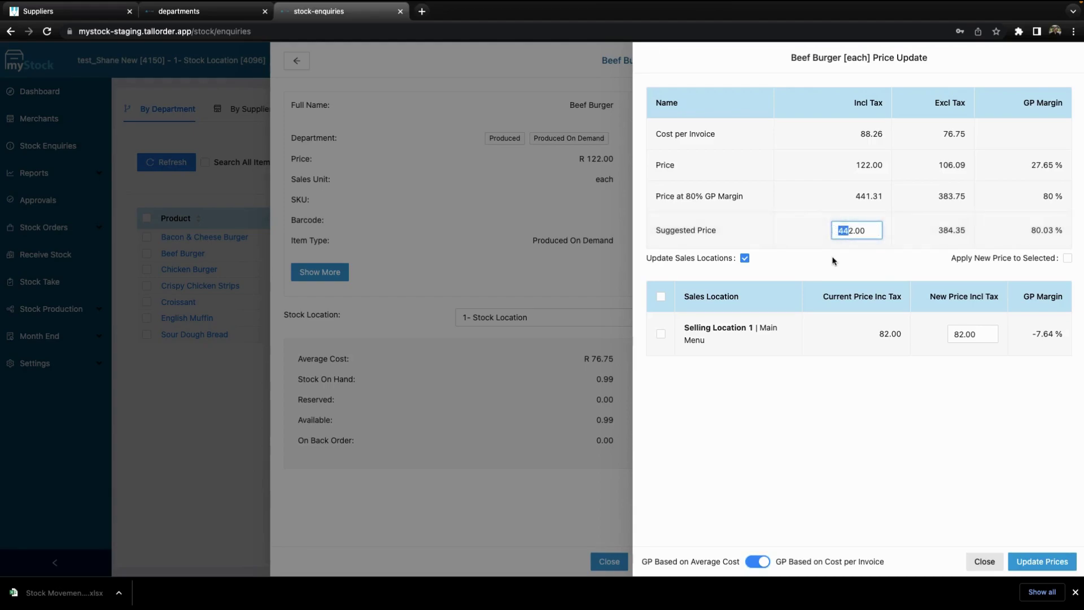
pyautogui.write('15')
pyautogui.click(873, 255)
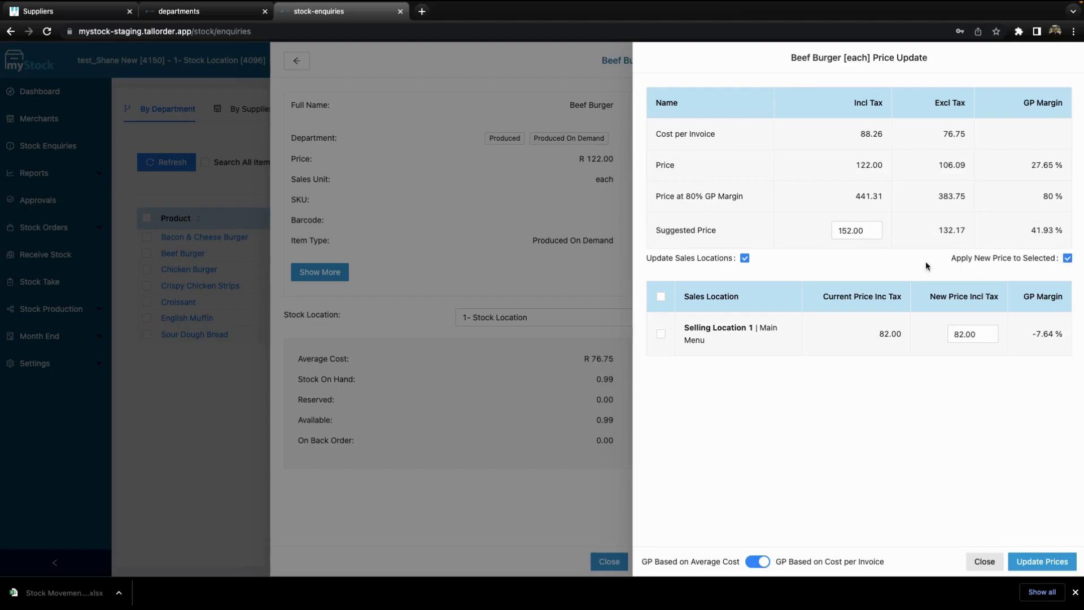
pyautogui.click(661, 298)
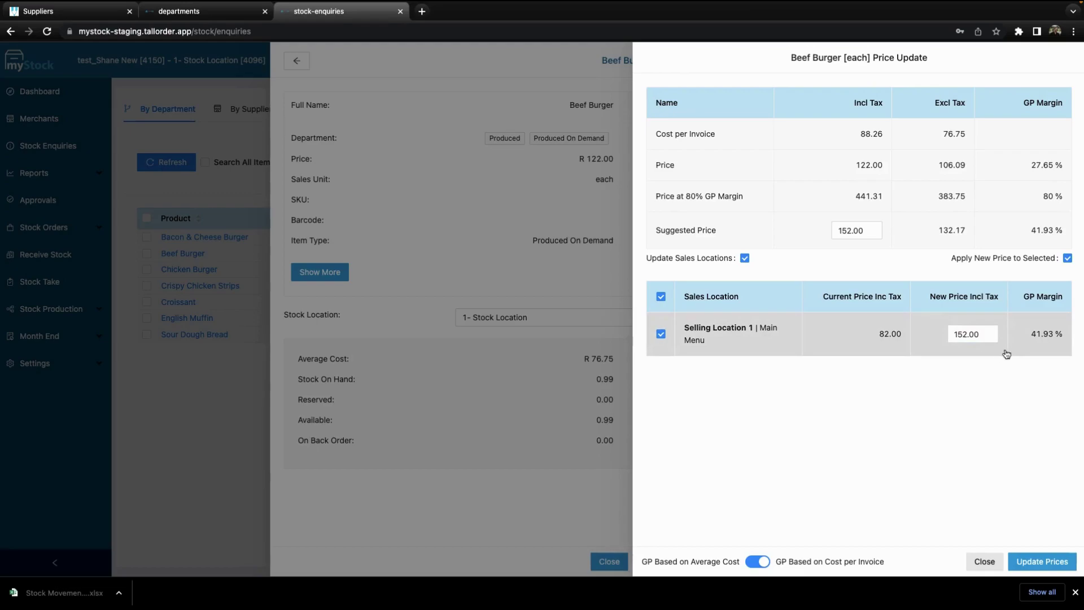
# Save the 152.00 price, recheck the price panel, and keep 1- Stock Location selected
pyautogui.click(1047, 565)
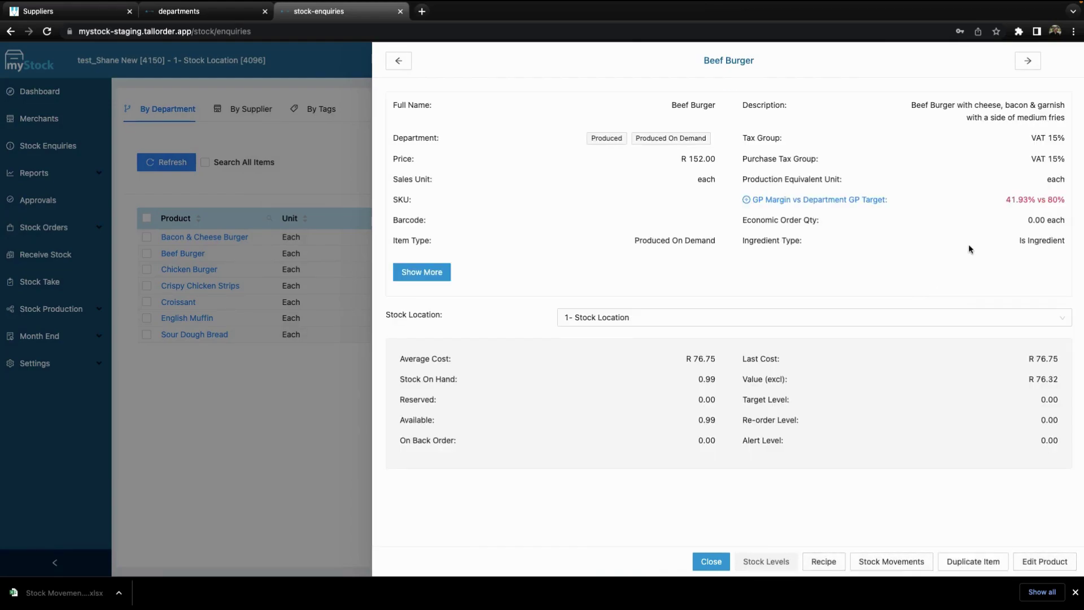
pyautogui.click(793, 202)
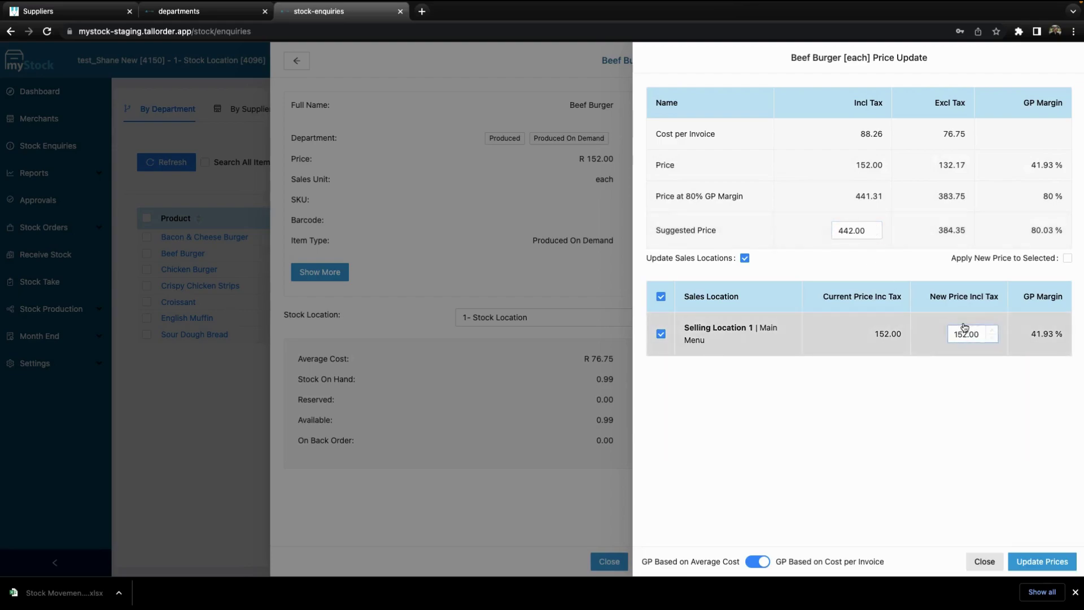
pyautogui.click(982, 564)
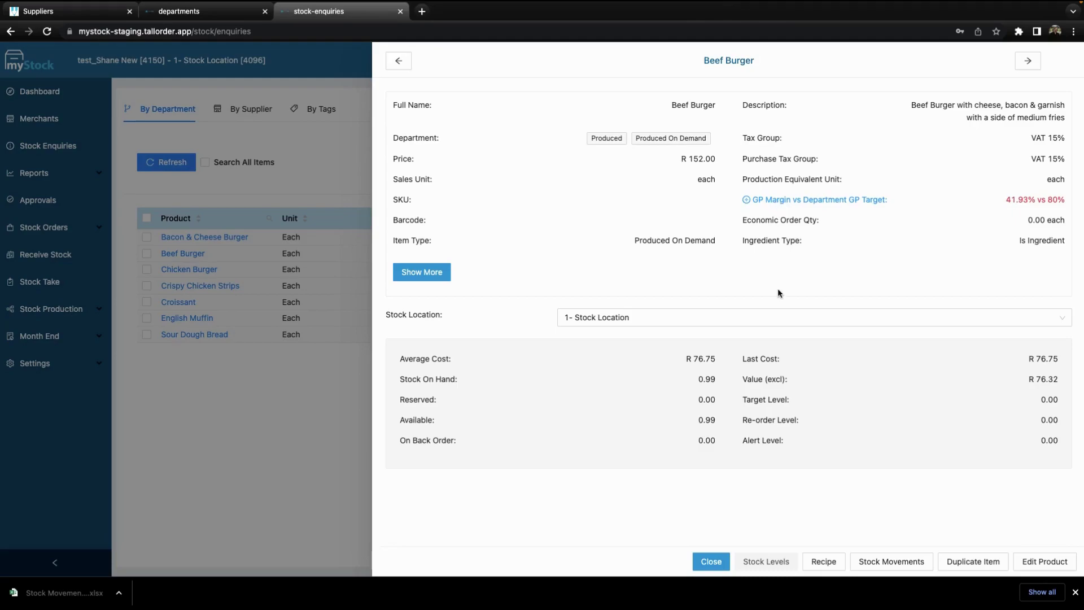
pyautogui.click(666, 317)
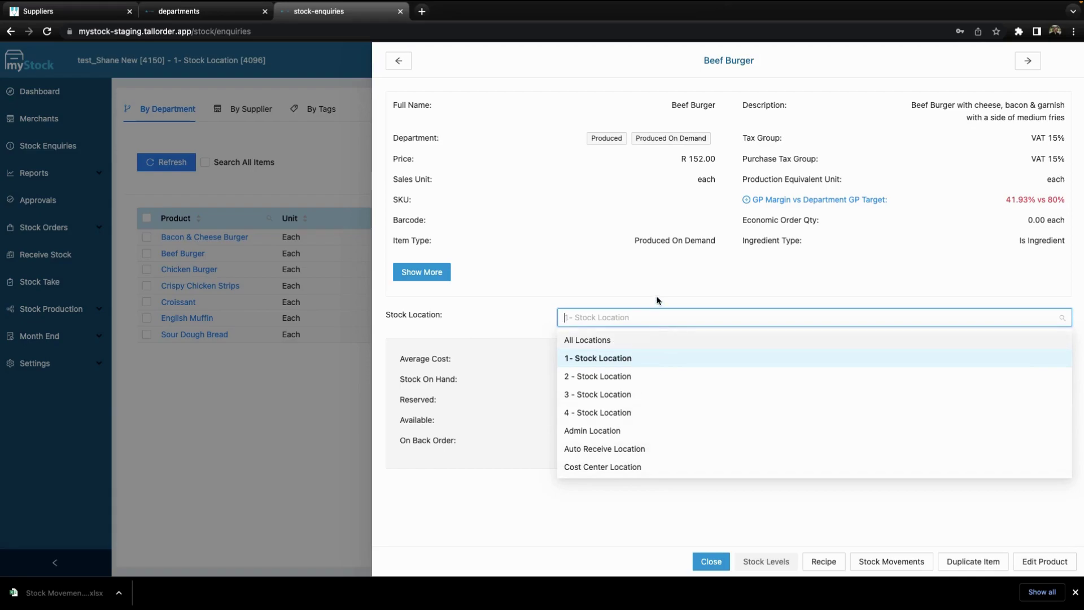
pyautogui.click(658, 310)
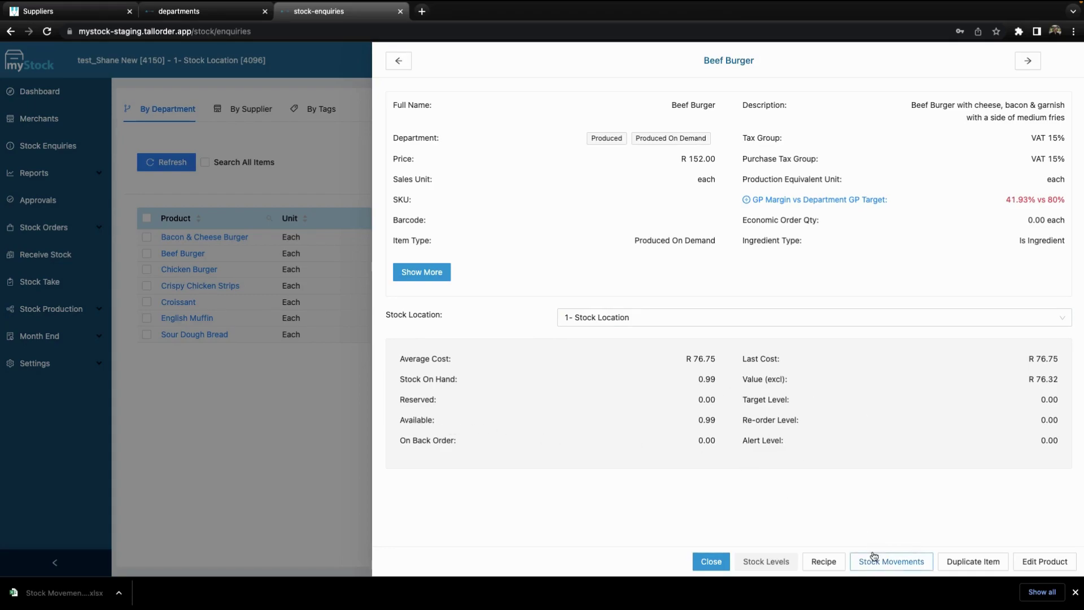
# Show Beef Burger's six recipe ingredients (R 76.75 total cost) and open the recipe editor
pyautogui.click(823, 563)
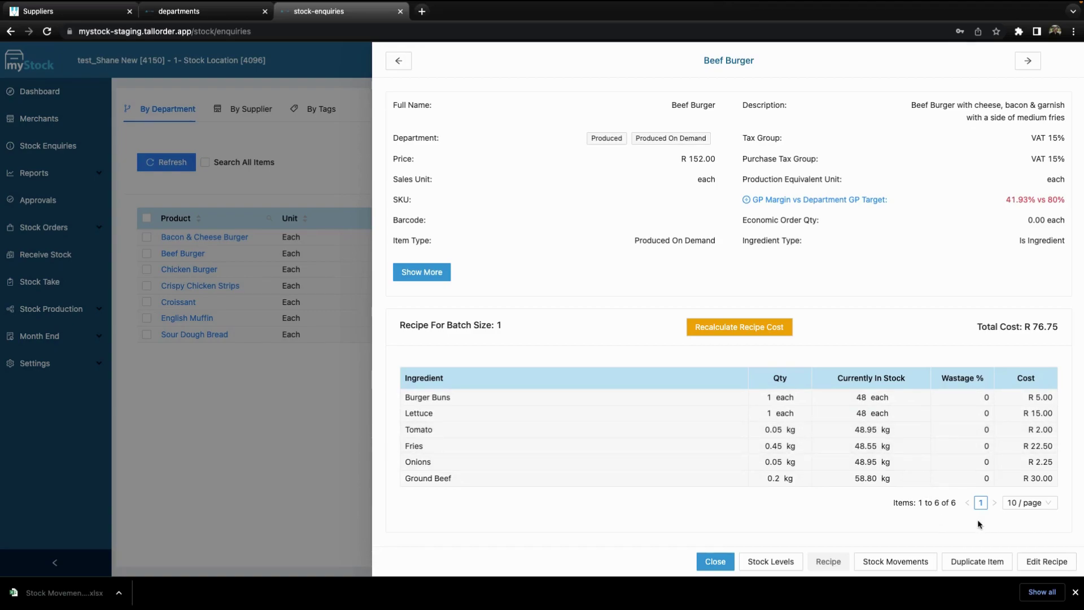
pyautogui.click(1050, 562)
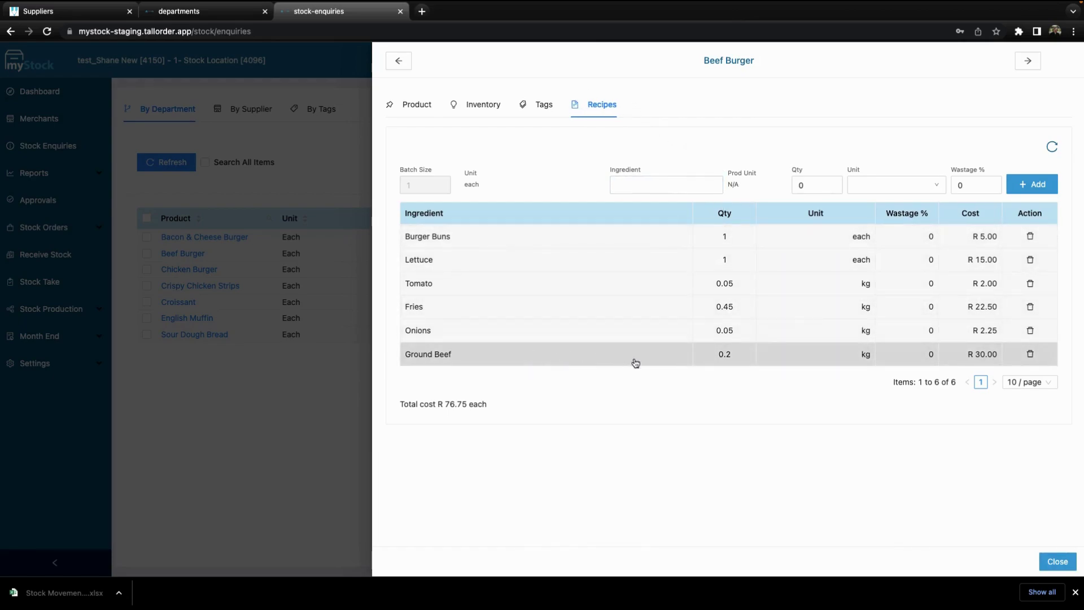
pyautogui.click(620, 184)
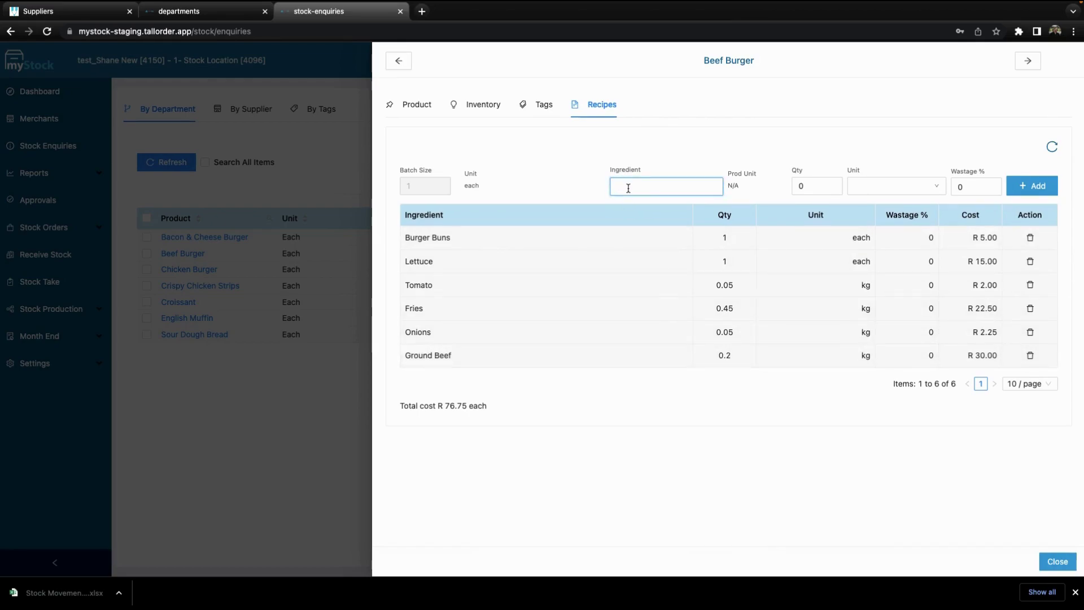
pyautogui.write('butter')
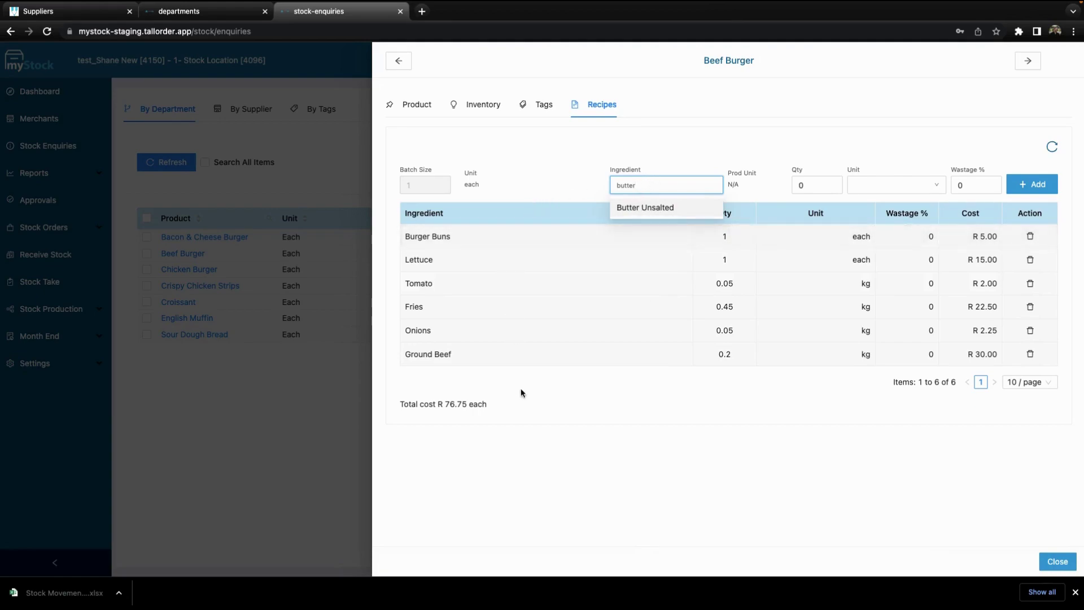
pyautogui.press('BackSpace')
pyautogui.click(537, 180)
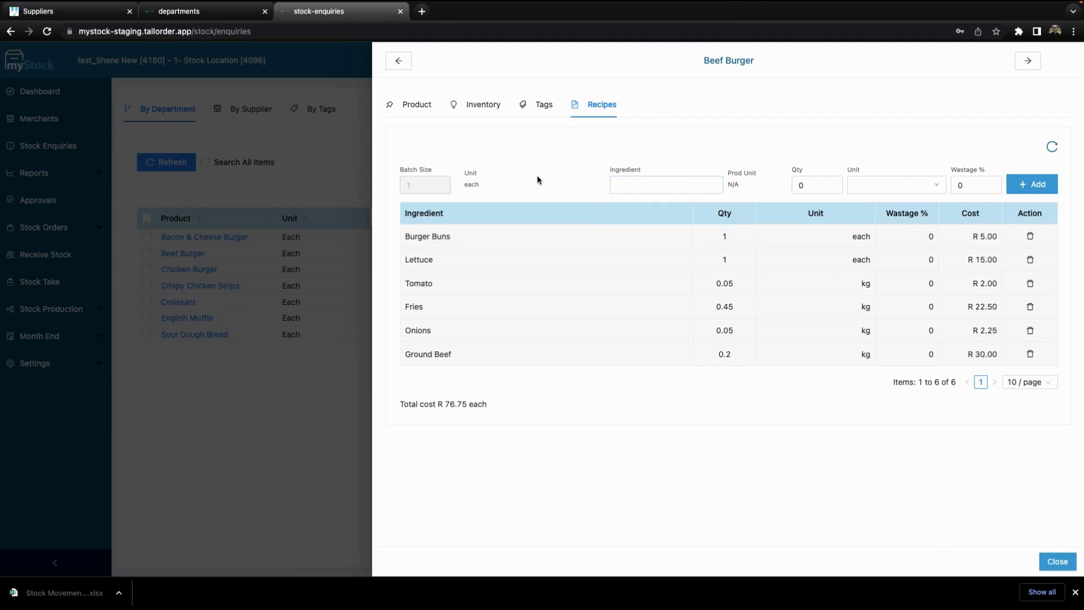
pyautogui.click(809, 185)
pyautogui.click(909, 184)
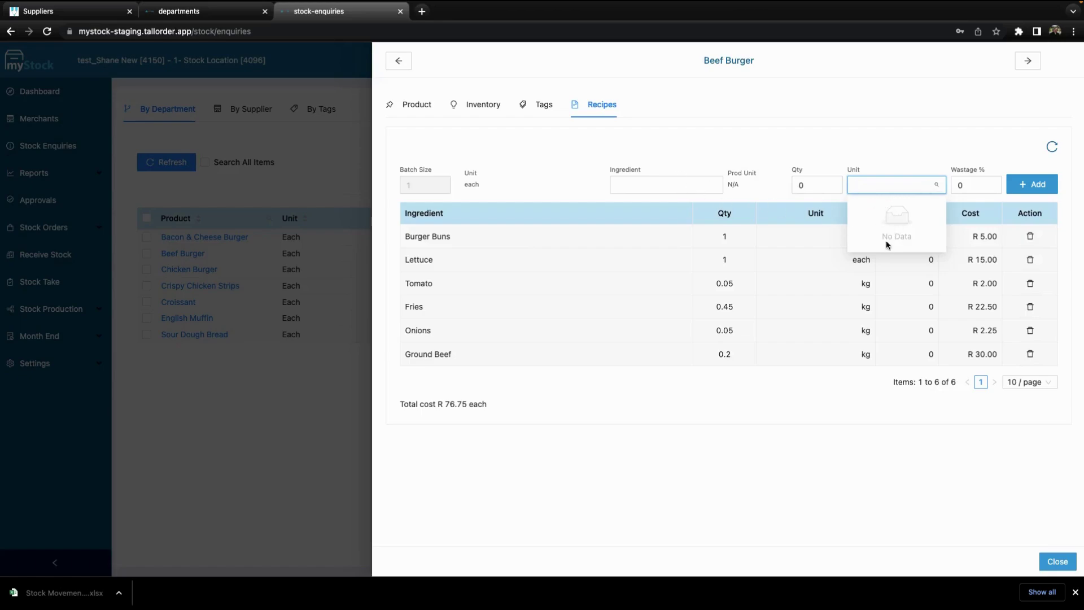
pyautogui.click(968, 185)
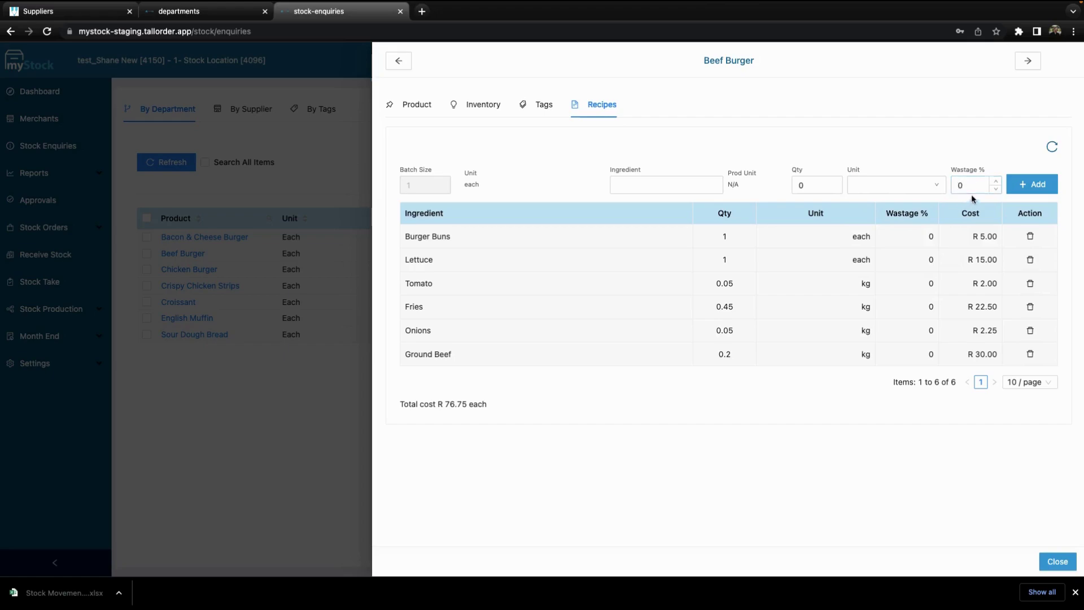
pyautogui.click(1028, 187)
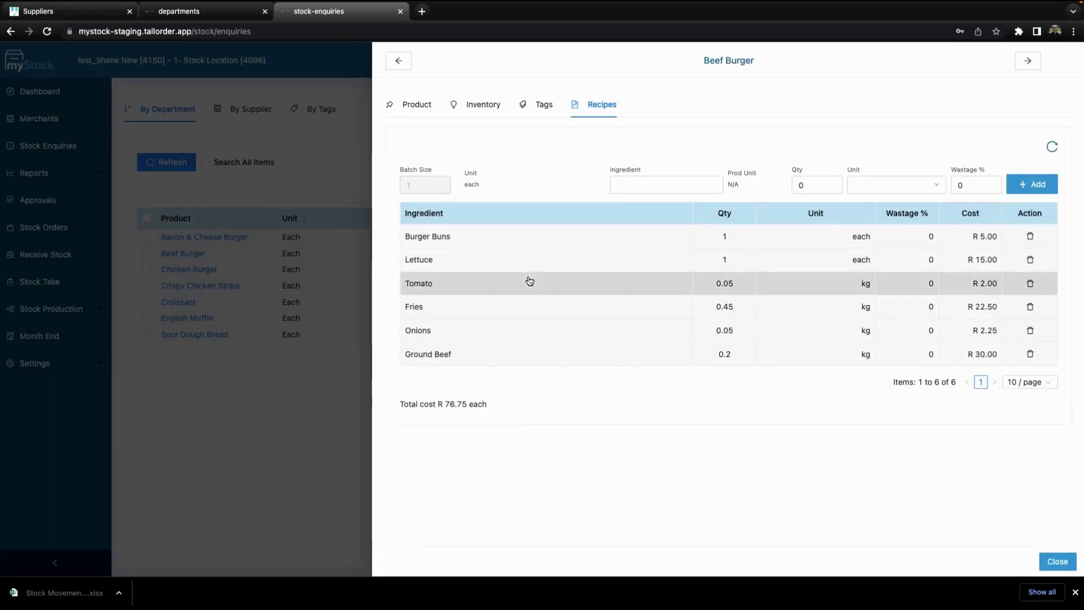
# Set the Lettuce quantity to 2 and refresh, raising the recipe total to R 91.75
pyautogui.click(721, 263)
pyautogui.click(765, 112)
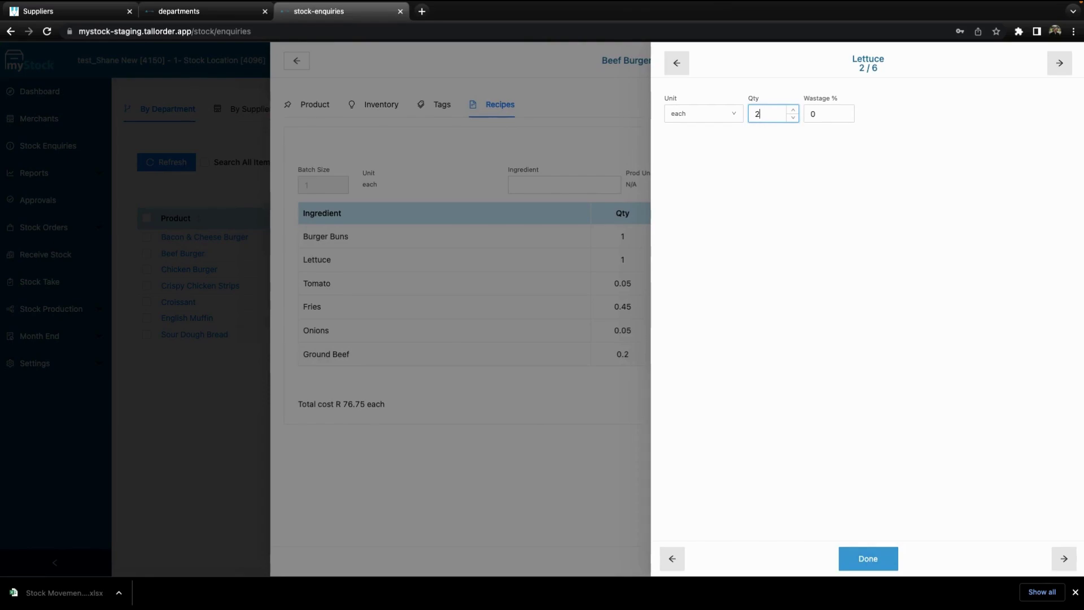
pyautogui.click(873, 549)
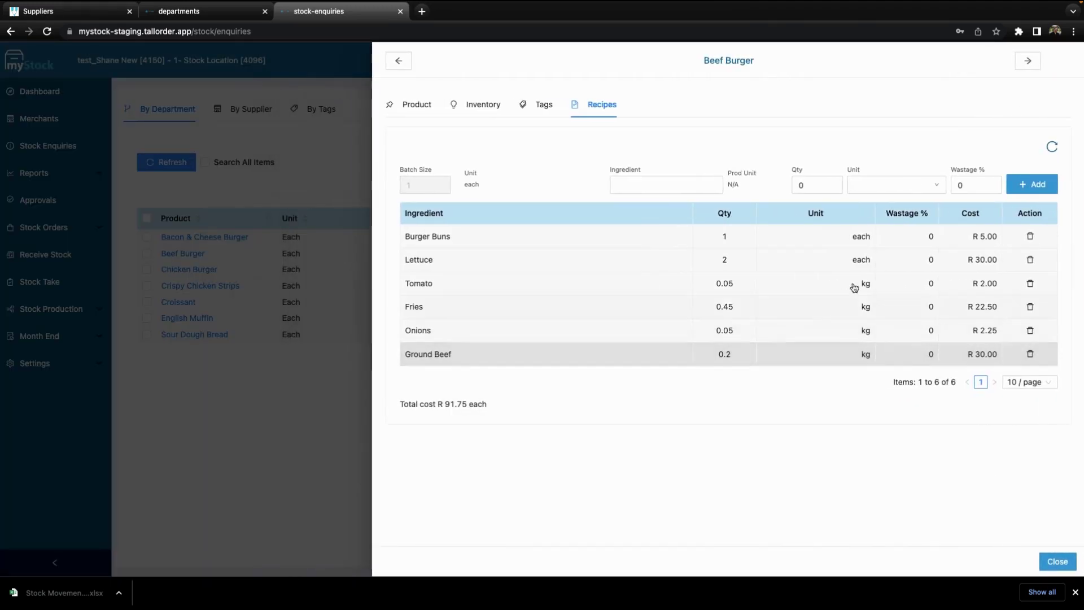
pyautogui.click(1051, 148)
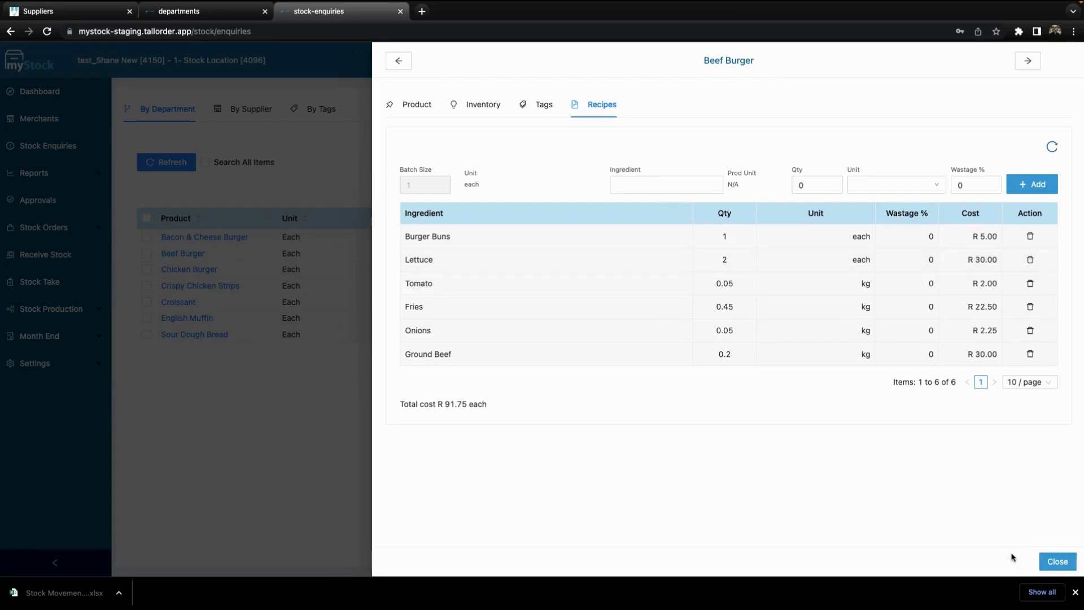
# Recalculate Beef Burger's recipe cost and show its stock levels: 0.99 on hand, valued R 76.32
pyautogui.click(1051, 562)
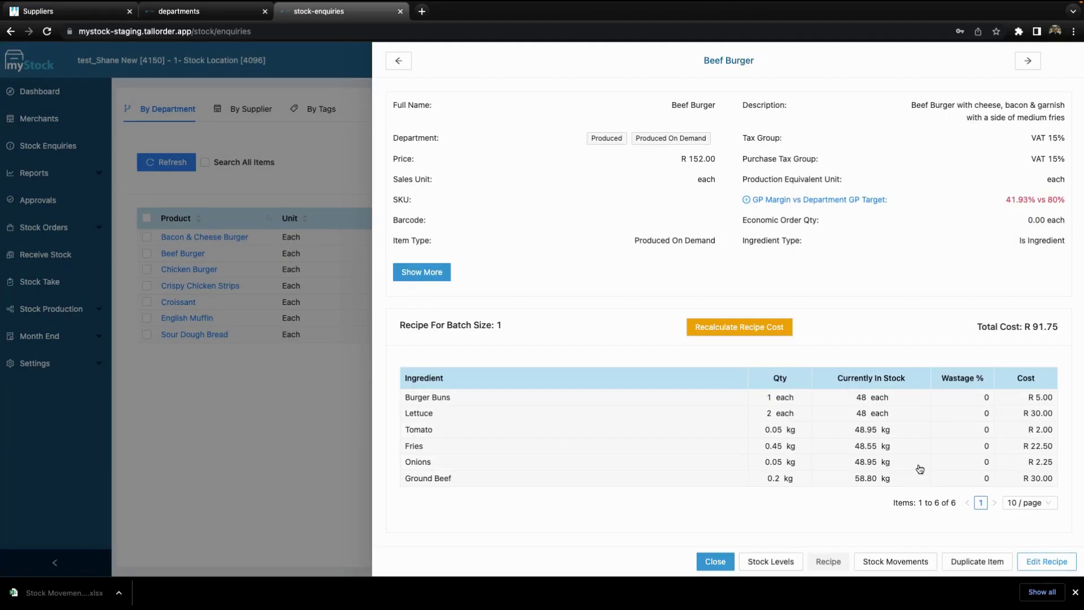
pyautogui.click(743, 329)
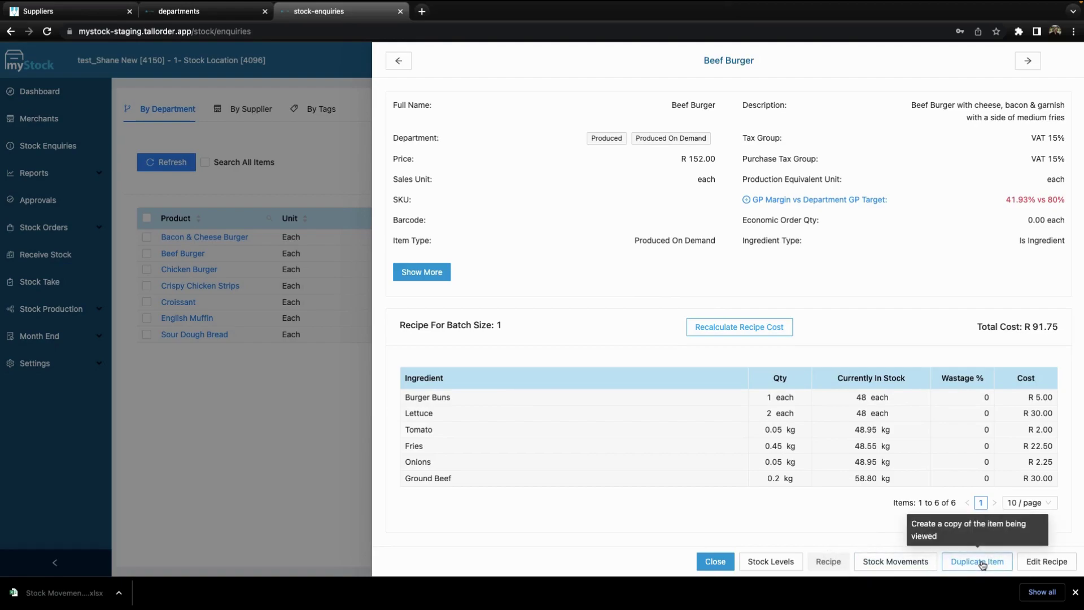
pyautogui.click(775, 563)
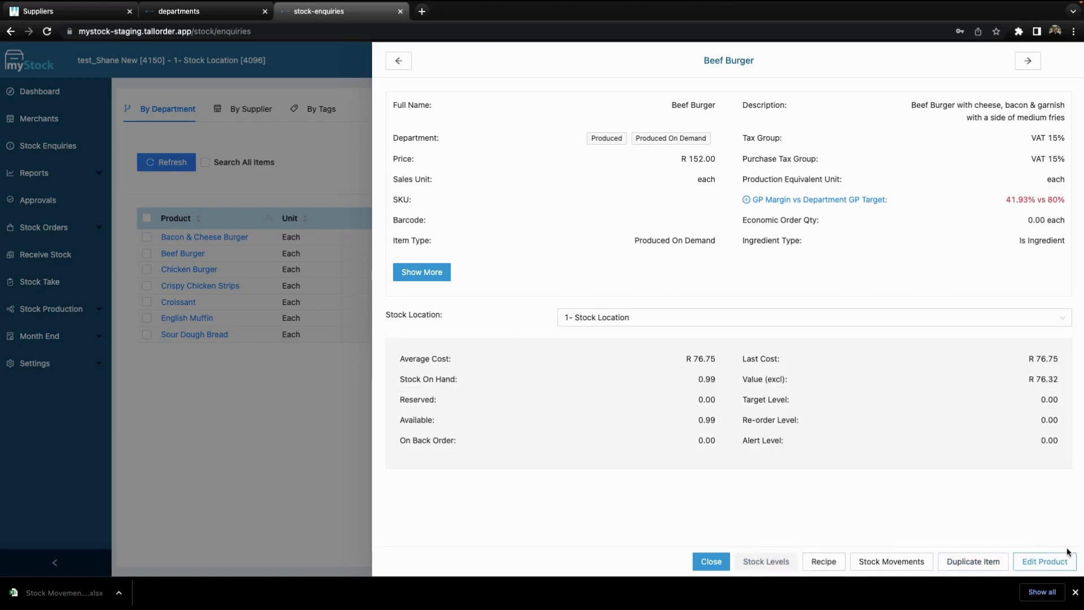
# Open Beef Burger for editing and review the ingredient type, keeping Is Ingredient
pyautogui.click(1048, 561)
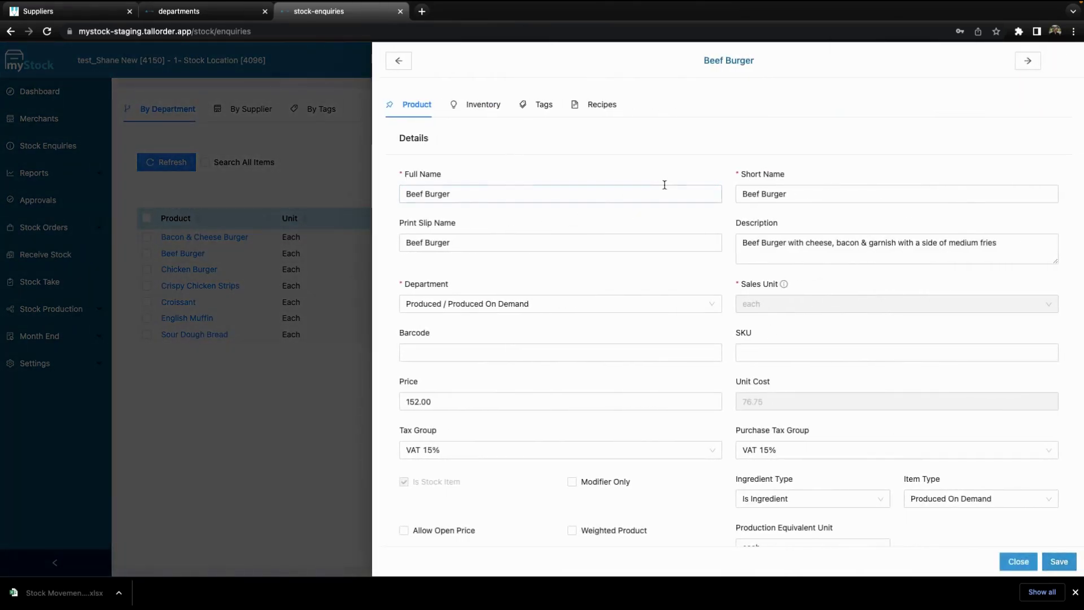
pyautogui.scroll(-2, 648, 334)
pyautogui.scroll(-5, 653, 327)
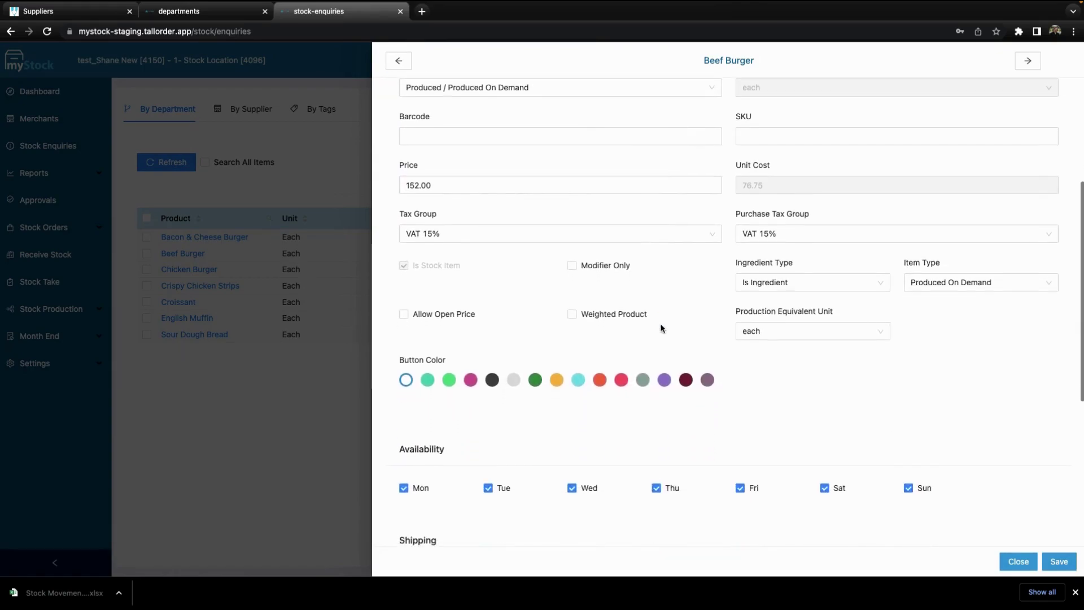
pyautogui.scroll(-5, 681, 354)
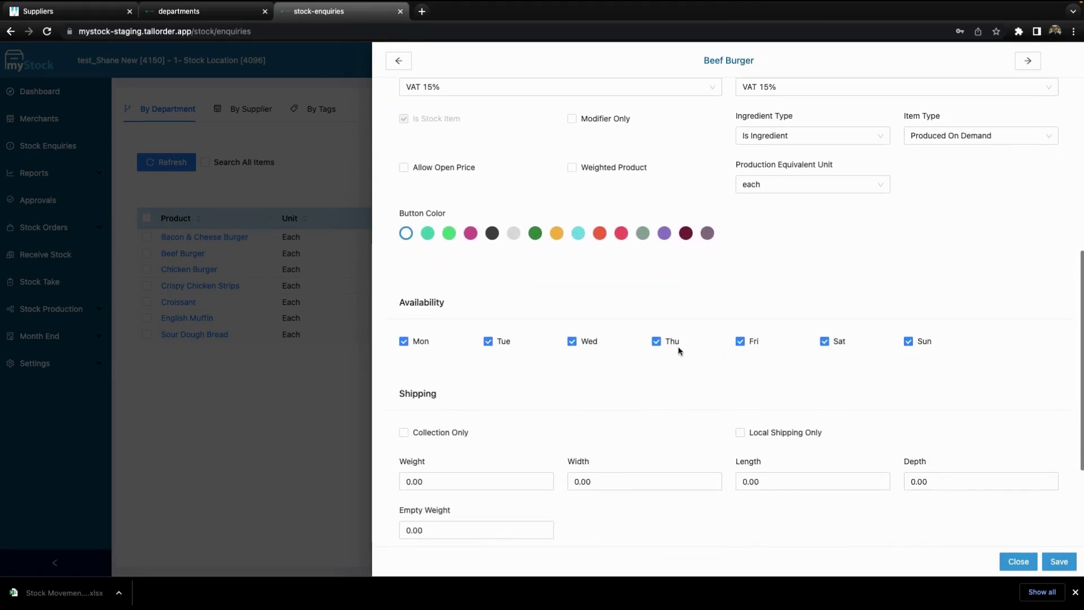
pyautogui.scroll(-1, 668, 371)
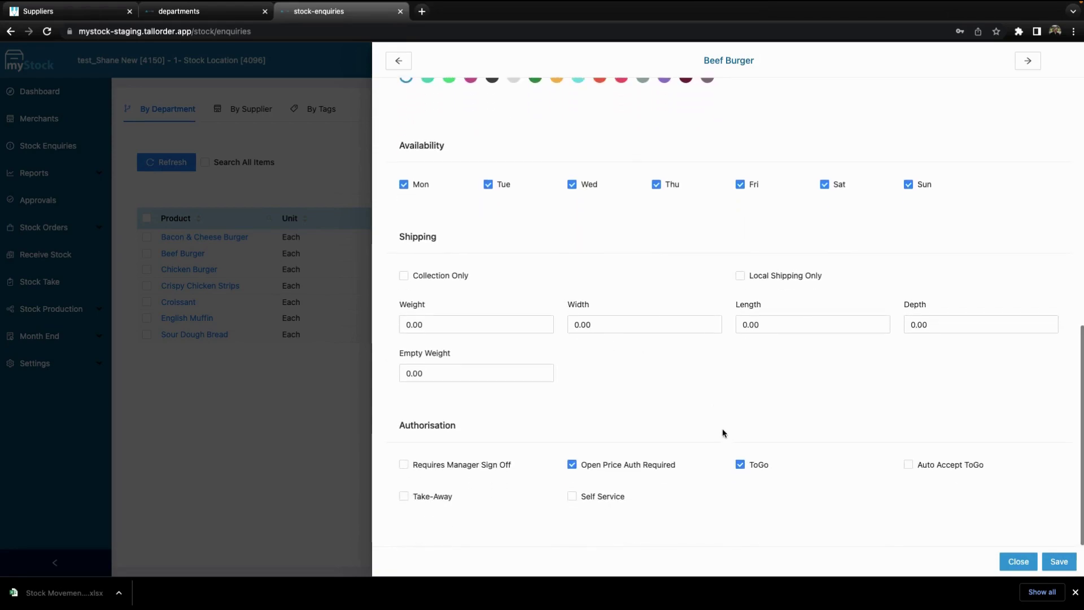
pyautogui.scroll(7, 744, 242)
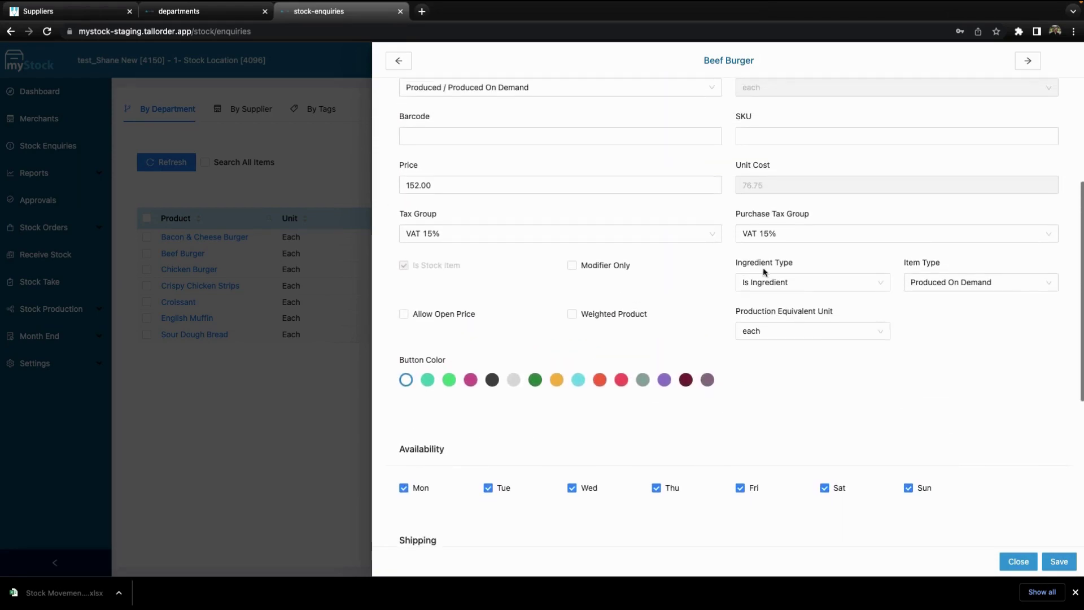
pyautogui.click(877, 286)
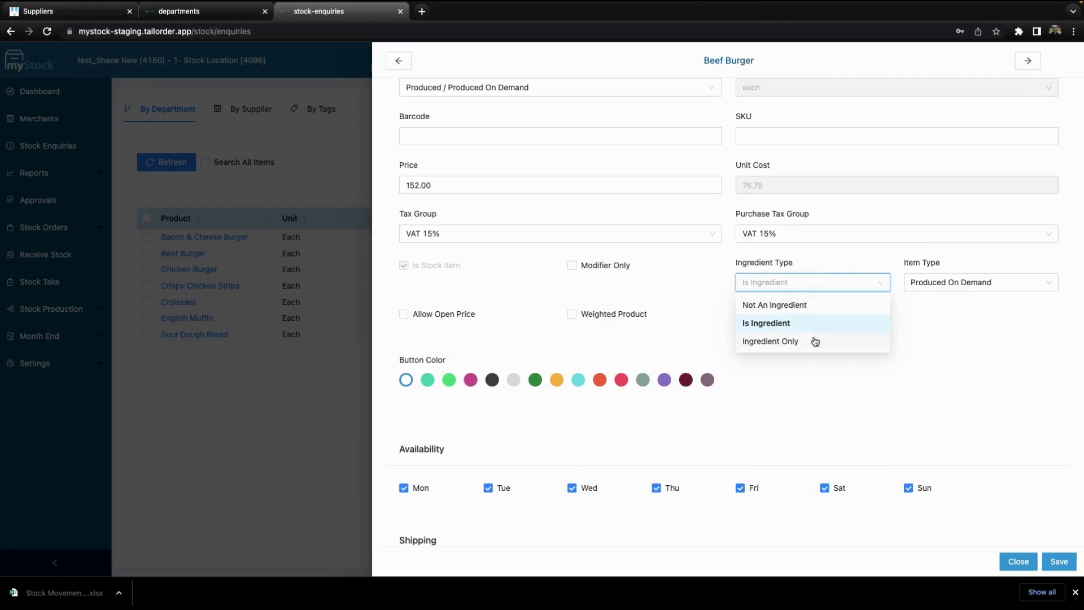
pyautogui.click(912, 313)
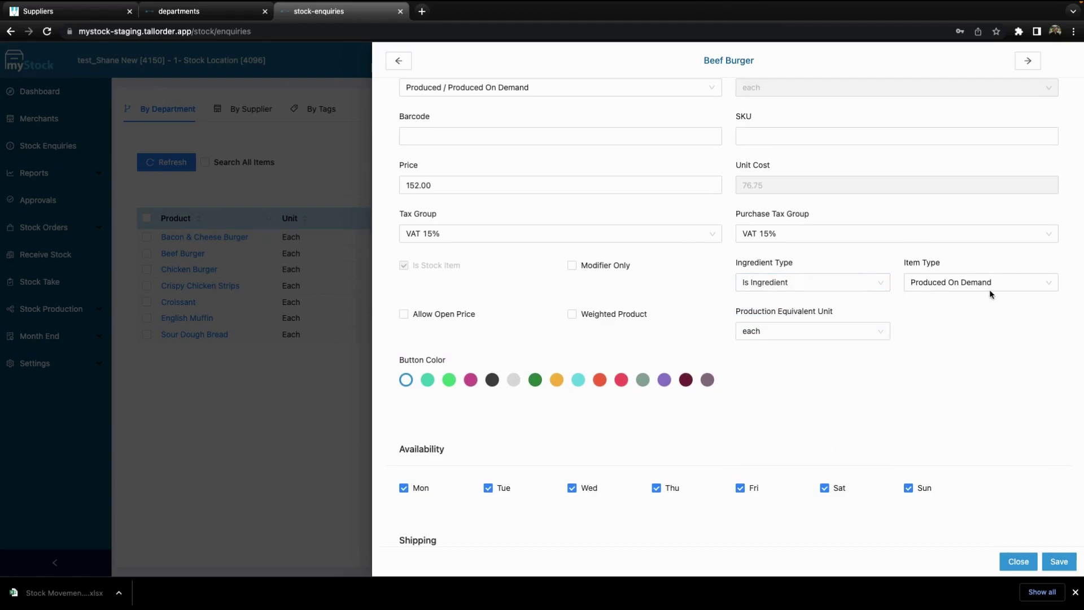
# Review the item type, production equivalent unit and price fields, keeping Produced On Demand and each
pyautogui.click(1027, 287)
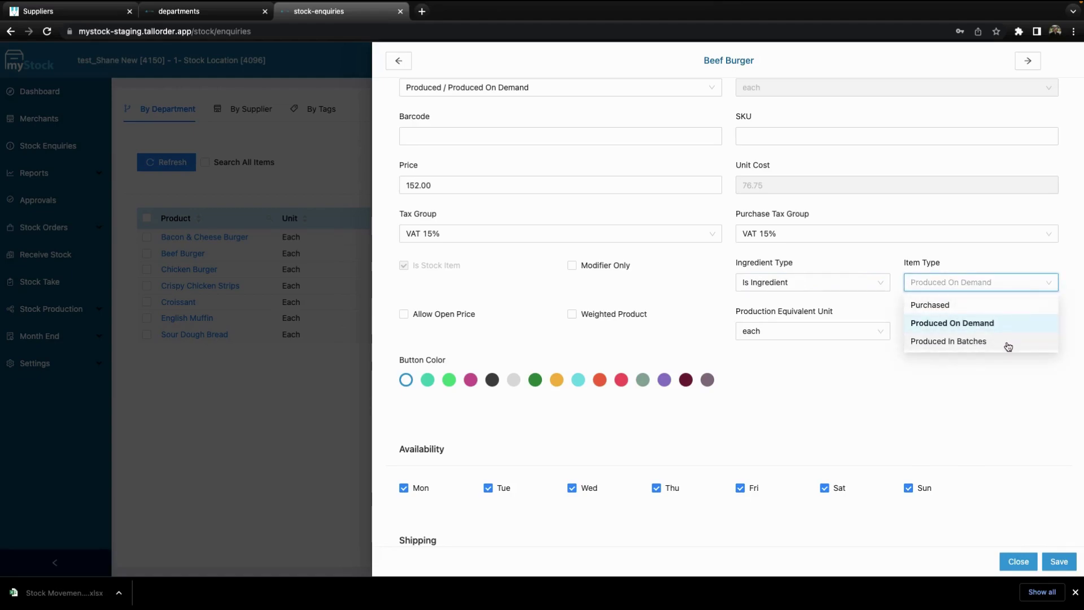
pyautogui.click(876, 332)
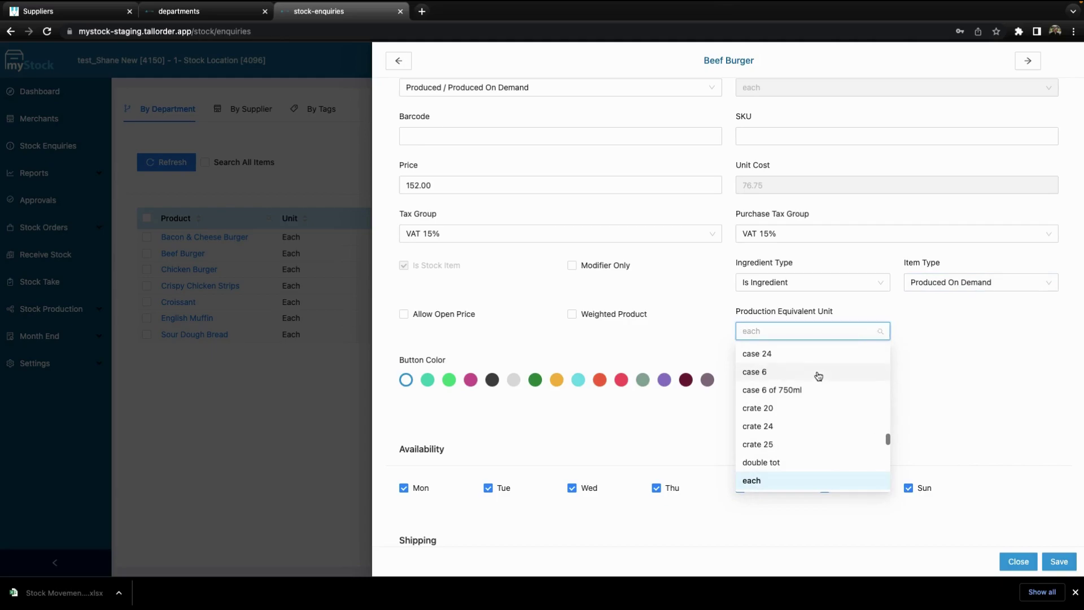
pyautogui.scroll(-6, 803, 458)
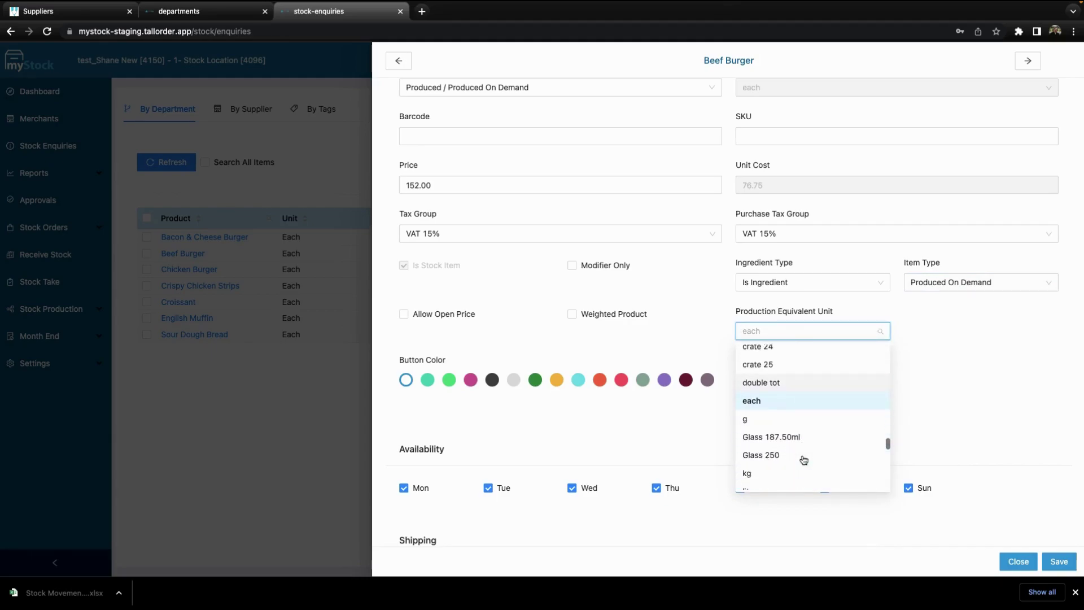
pyautogui.scroll(8, 803, 459)
pyautogui.click(963, 344)
pyautogui.scroll(3, 671, 255)
pyautogui.click(514, 342)
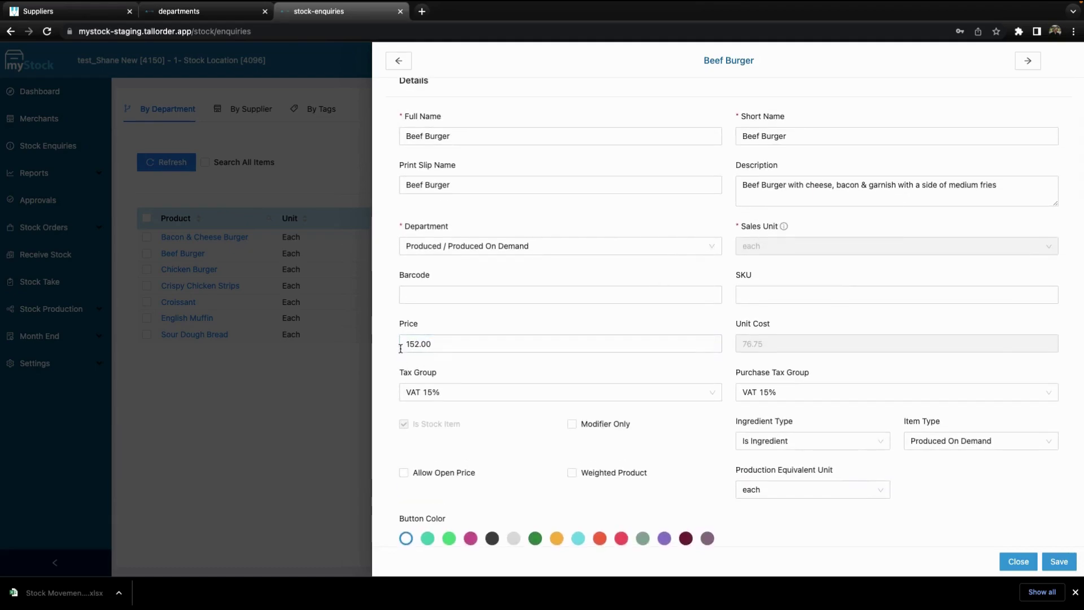
# Leave price and department unchanged and show Beef Burger's inventory details: 0.99 on hand, zero re-order level
pyautogui.click(741, 353)
pyautogui.scroll(1, 782, 344)
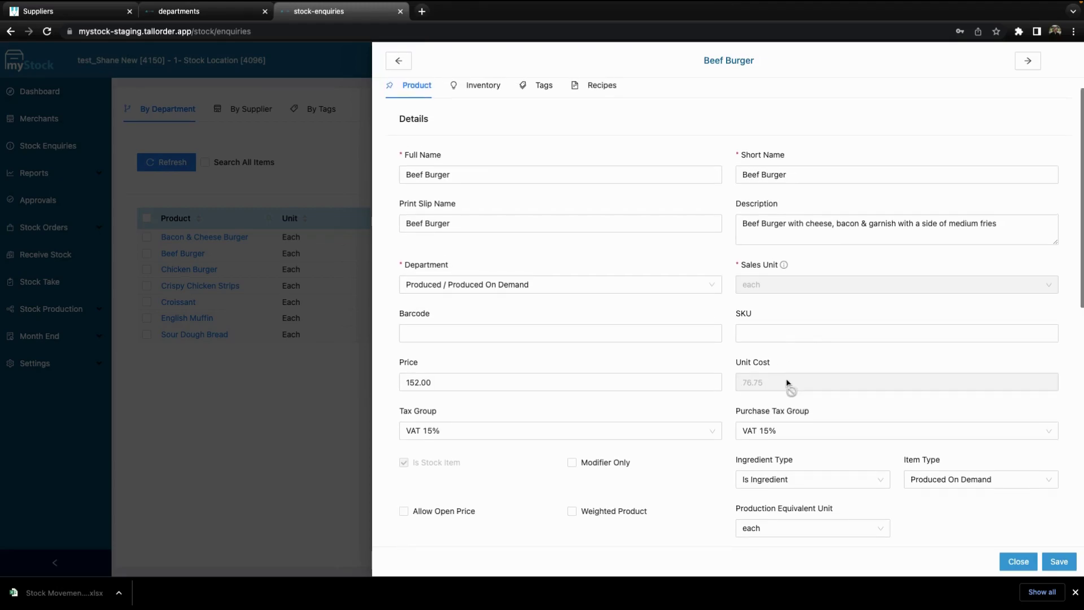
pyautogui.scroll(1, 782, 366)
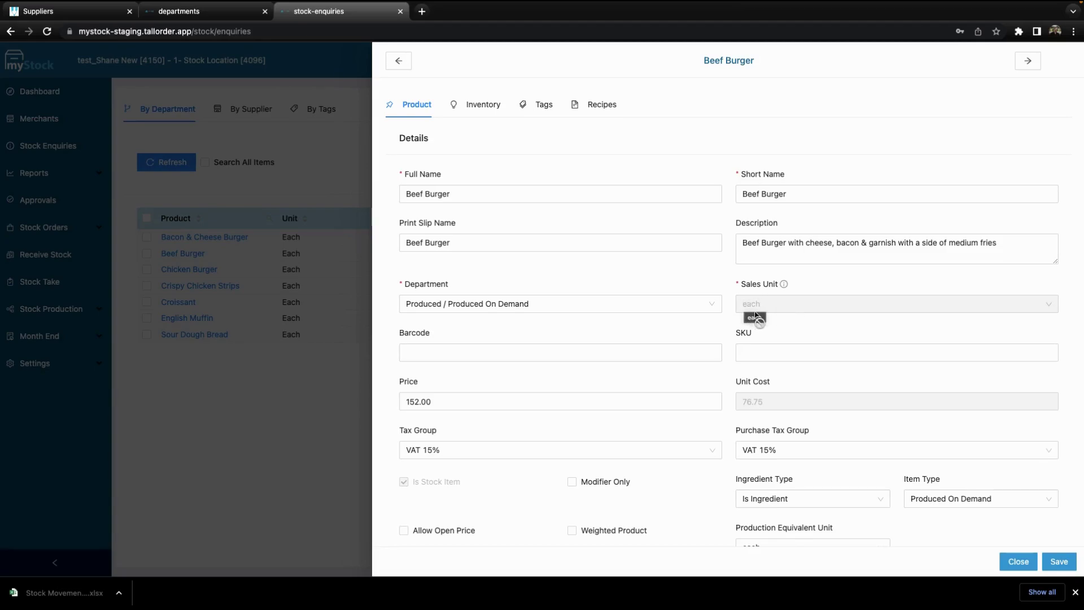
pyautogui.click(712, 305)
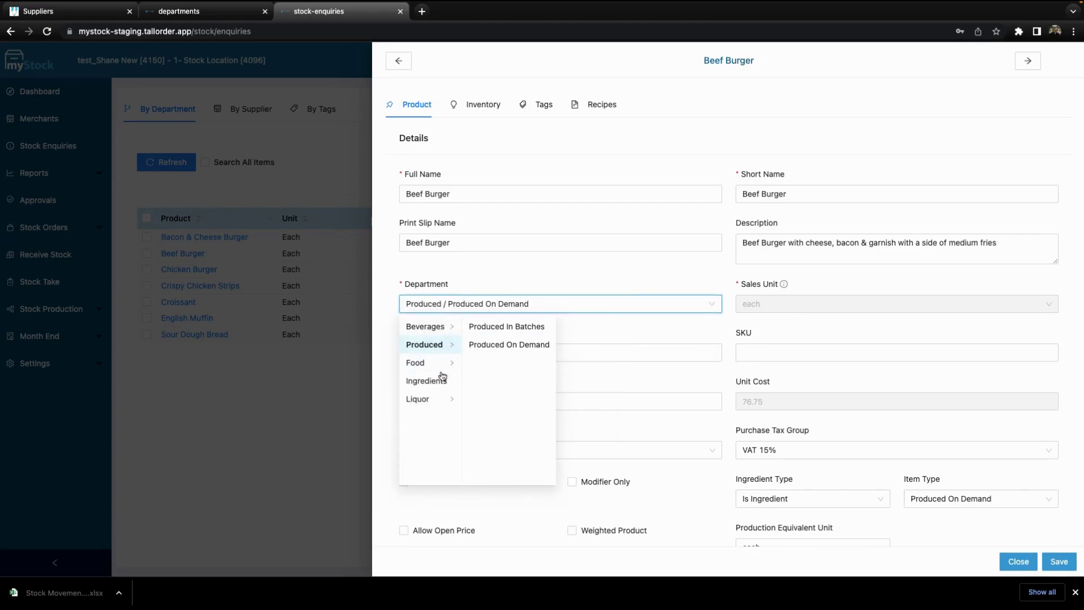
pyautogui.click(617, 331)
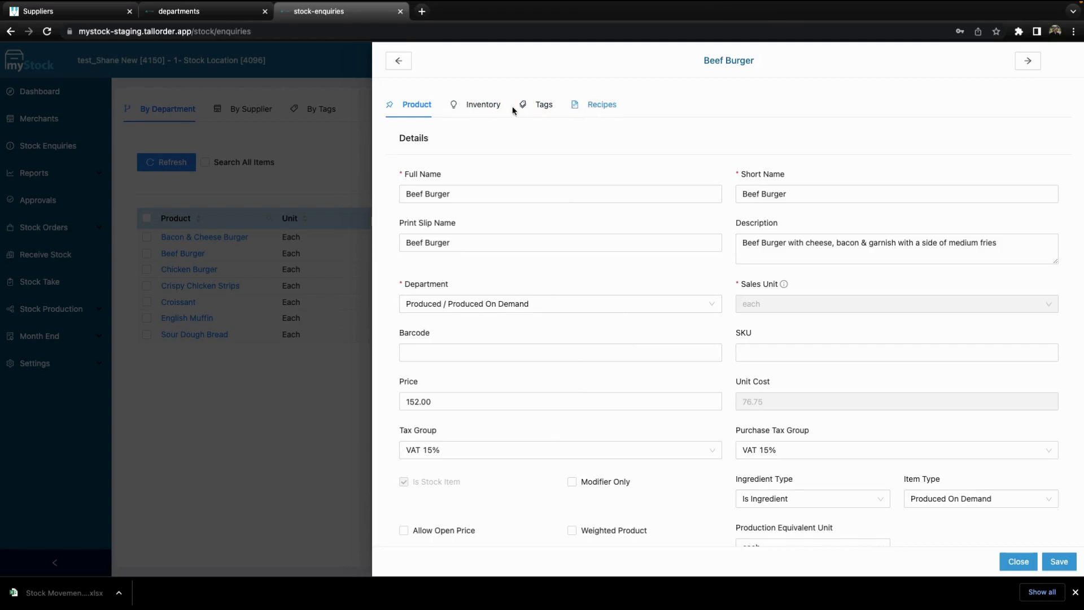
pyautogui.click(484, 109)
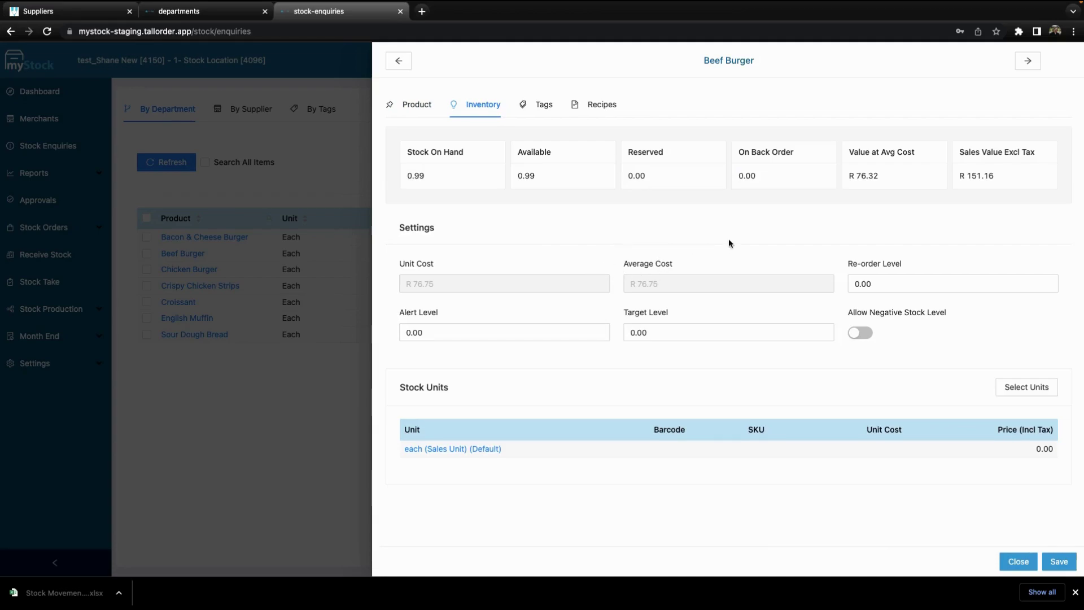
pyautogui.click(872, 281)
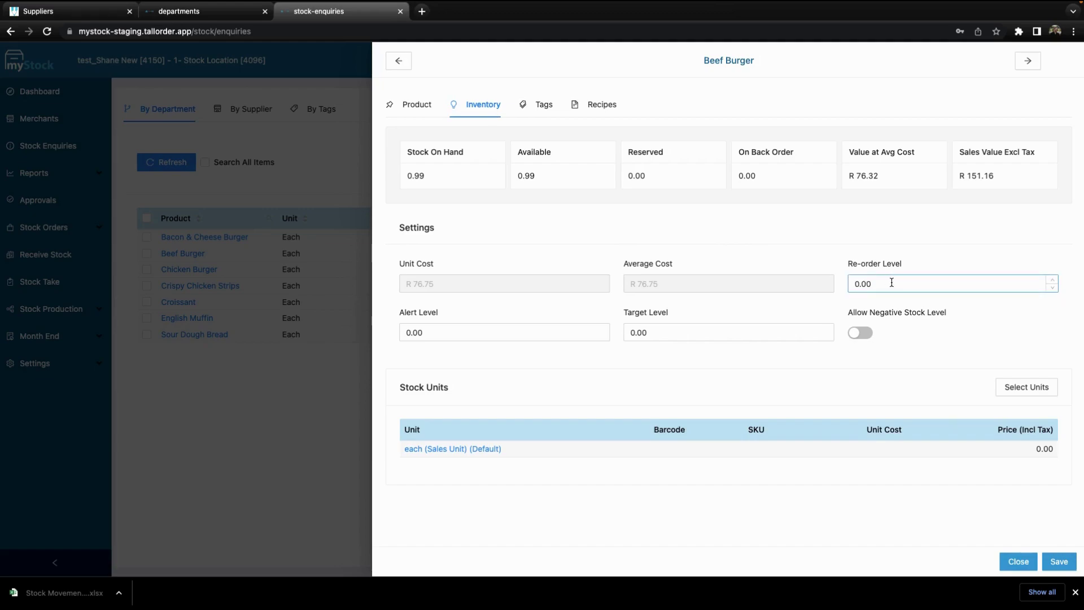
pyautogui.click(633, 328)
pyautogui.click(400, 334)
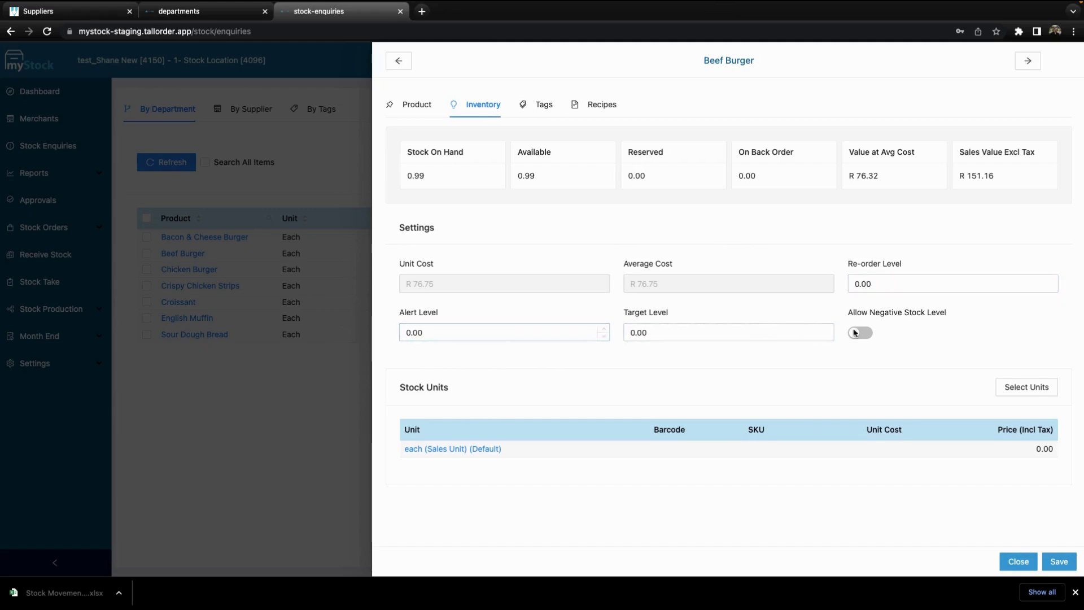
pyautogui.click(858, 335)
pyautogui.click(858, 334)
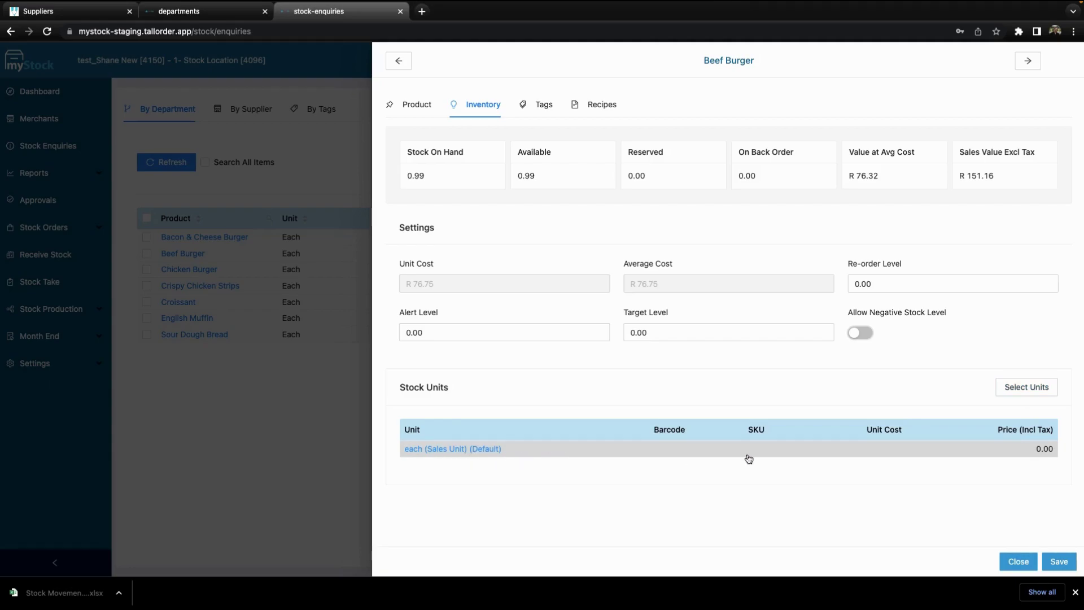
# Browse the stock unit list, then check the each unit's price details without making changes
pyautogui.click(1027, 388)
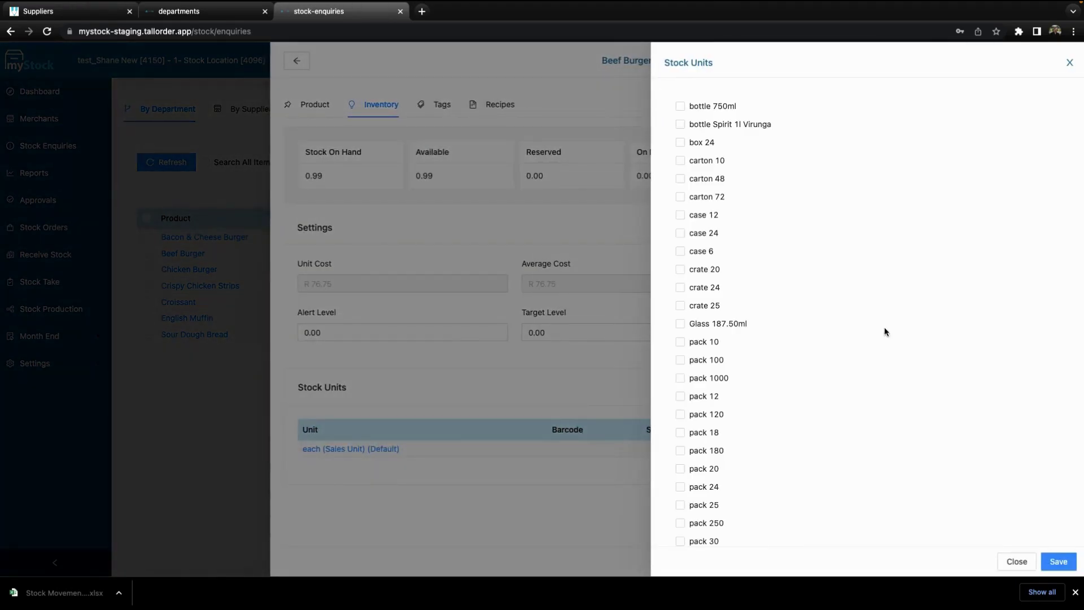
pyautogui.scroll(-4, 717, 282)
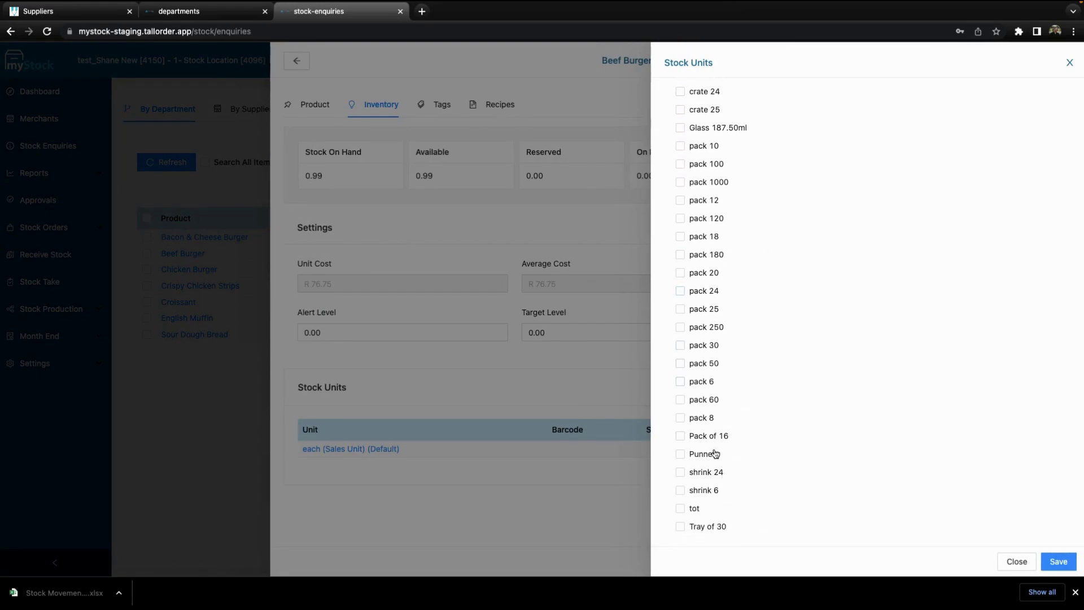
pyautogui.scroll(4, 708, 403)
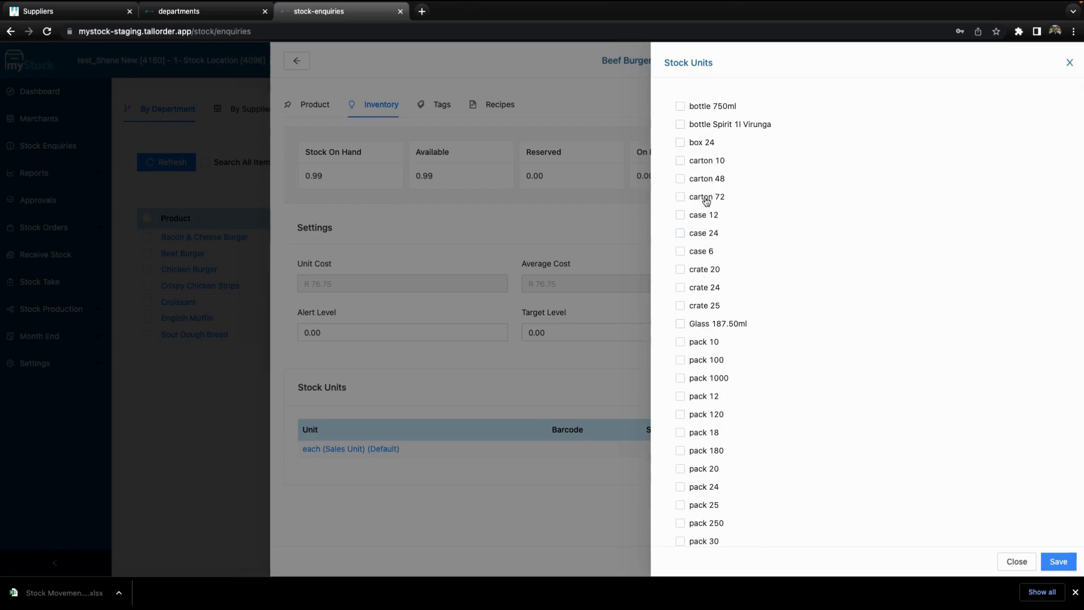
pyautogui.click(615, 377)
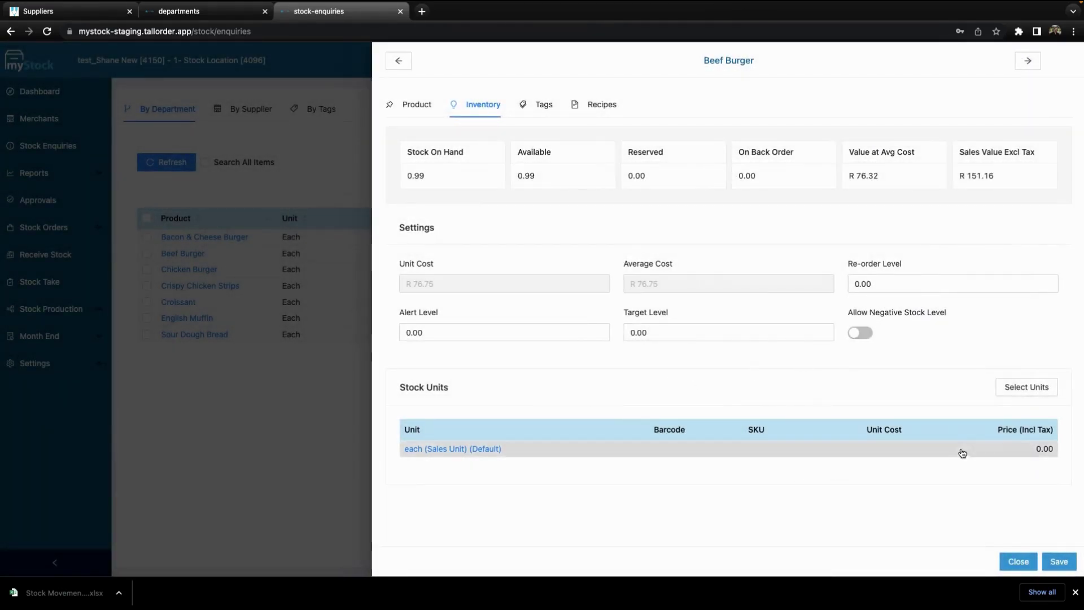
pyautogui.click(819, 454)
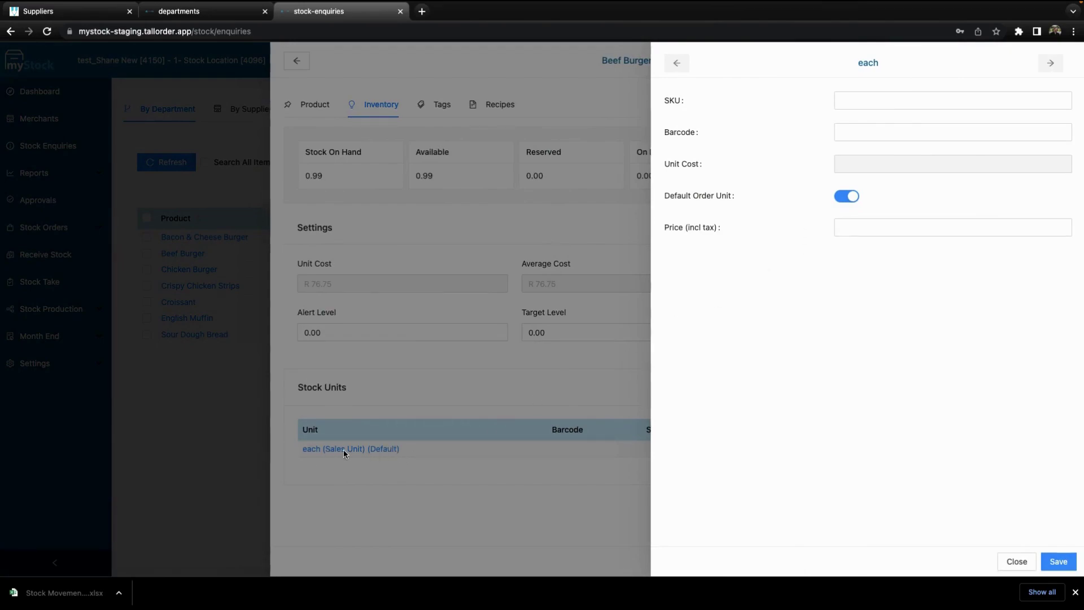
pyautogui.click(846, 230)
pyautogui.click(538, 392)
# Tick tot in the Stock Units list and save it to Beef Burger
pyautogui.click(1023, 387)
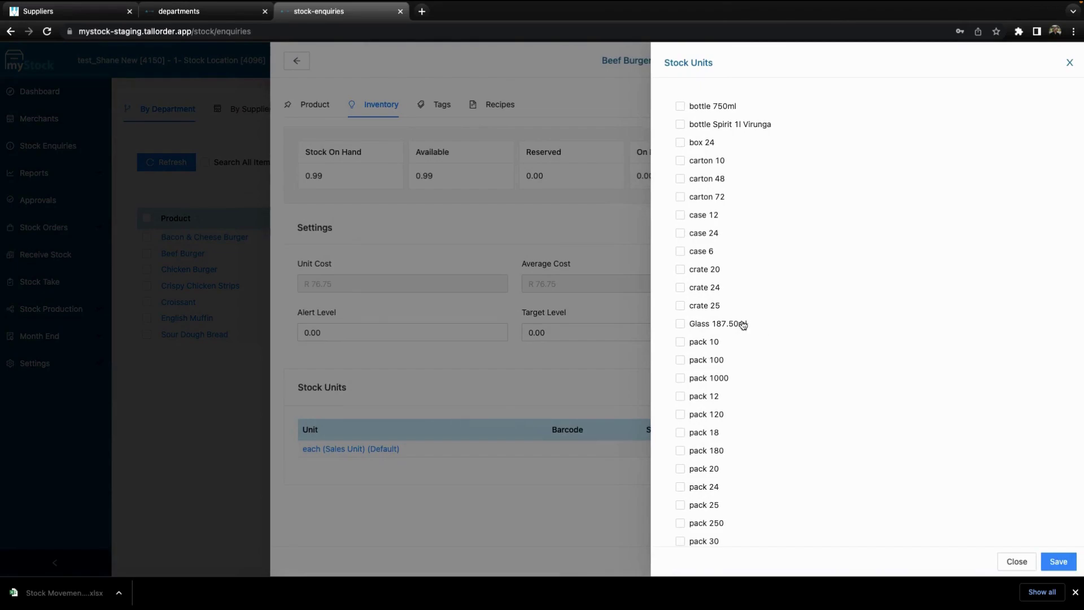
pyautogui.scroll(-5, 714, 227)
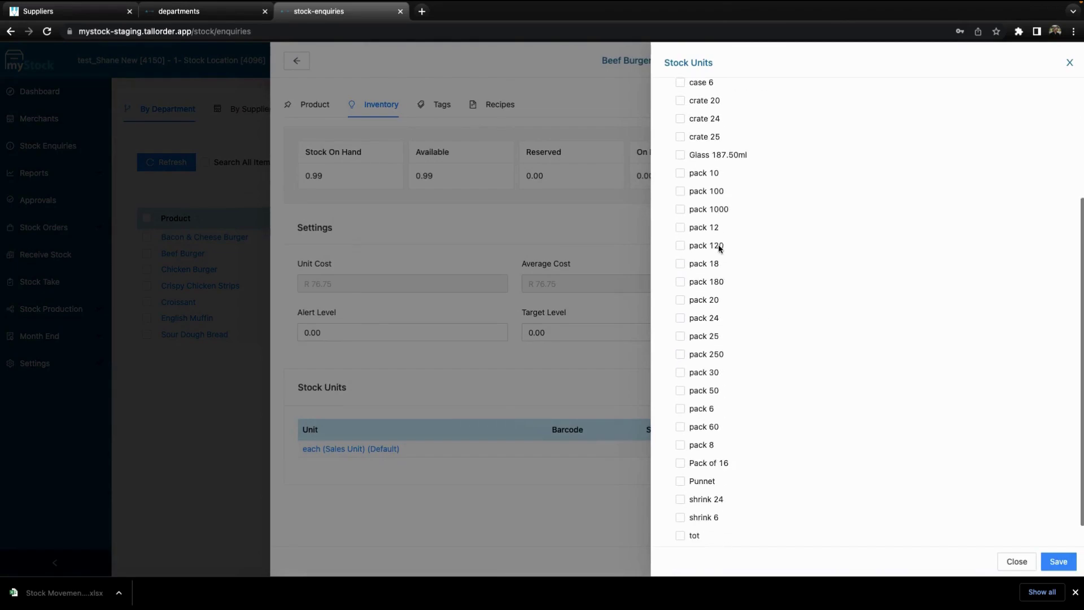
pyautogui.scroll(5, 694, 266)
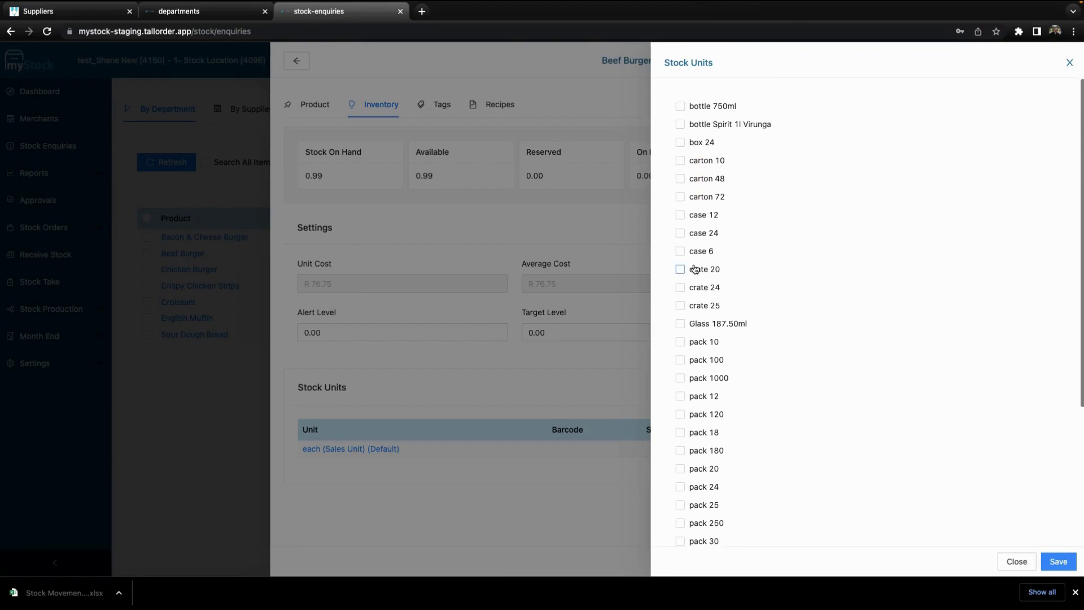
pyautogui.scroll(-5, 703, 356)
pyautogui.click(679, 509)
pyautogui.click(1051, 561)
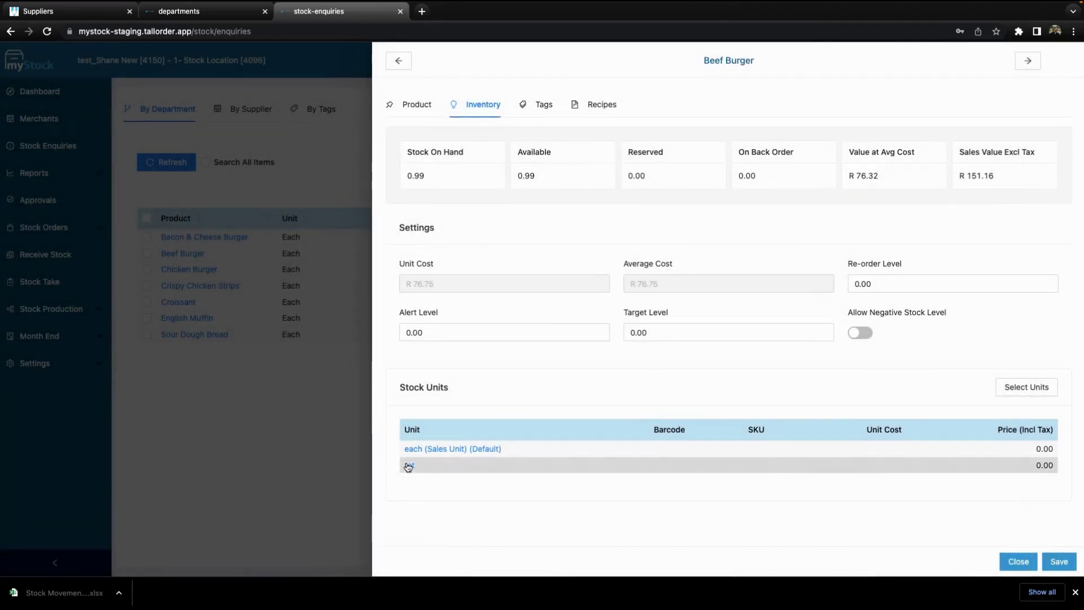
# Review the tot unit's details, toggling default order unit on and back off
pyautogui.click(471, 469)
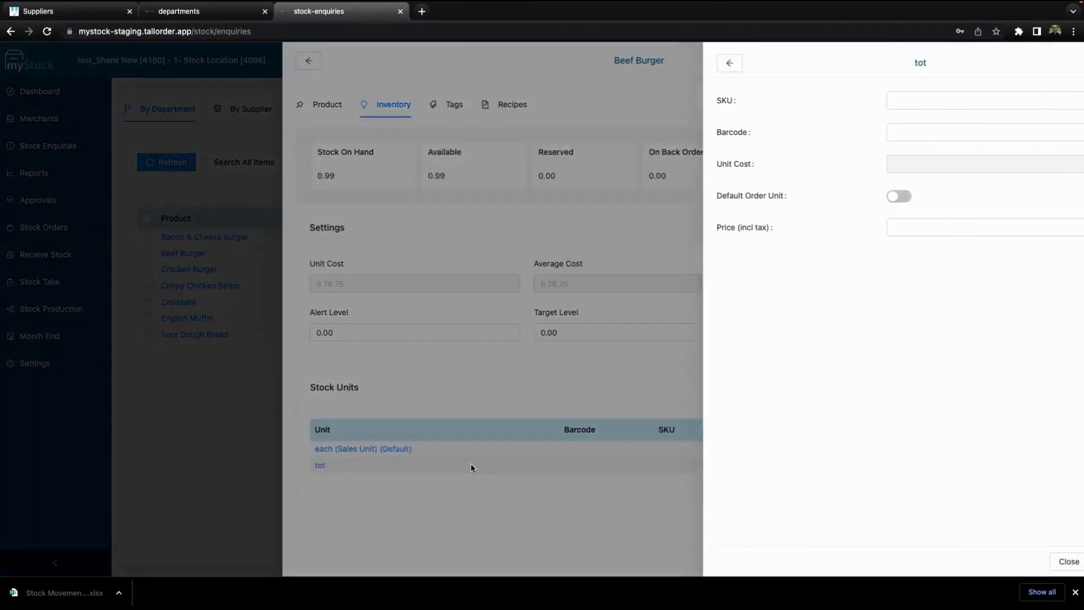
pyautogui.click(841, 131)
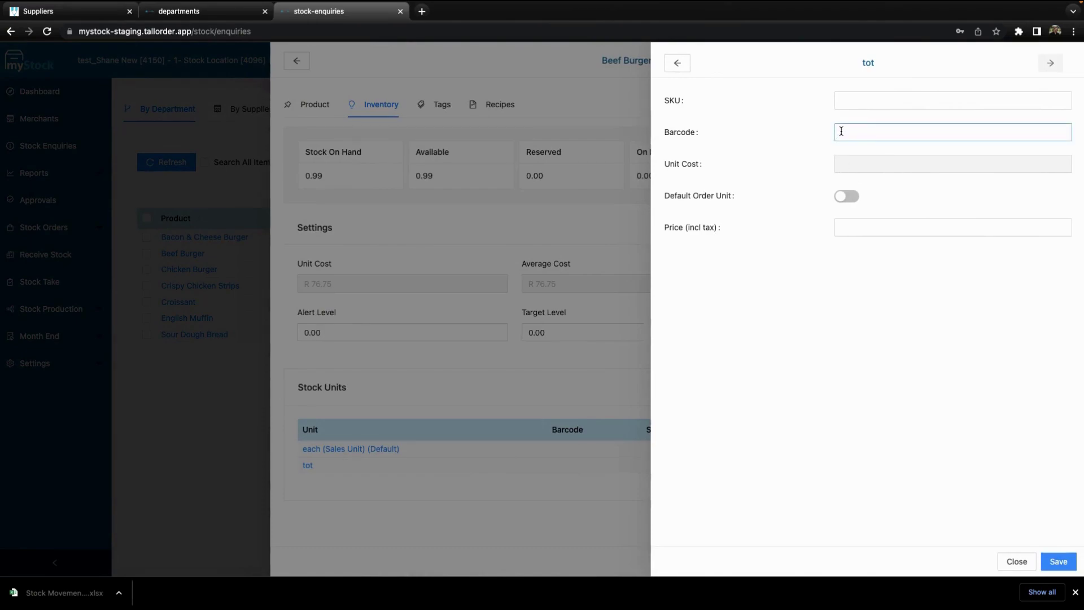
pyautogui.click(842, 226)
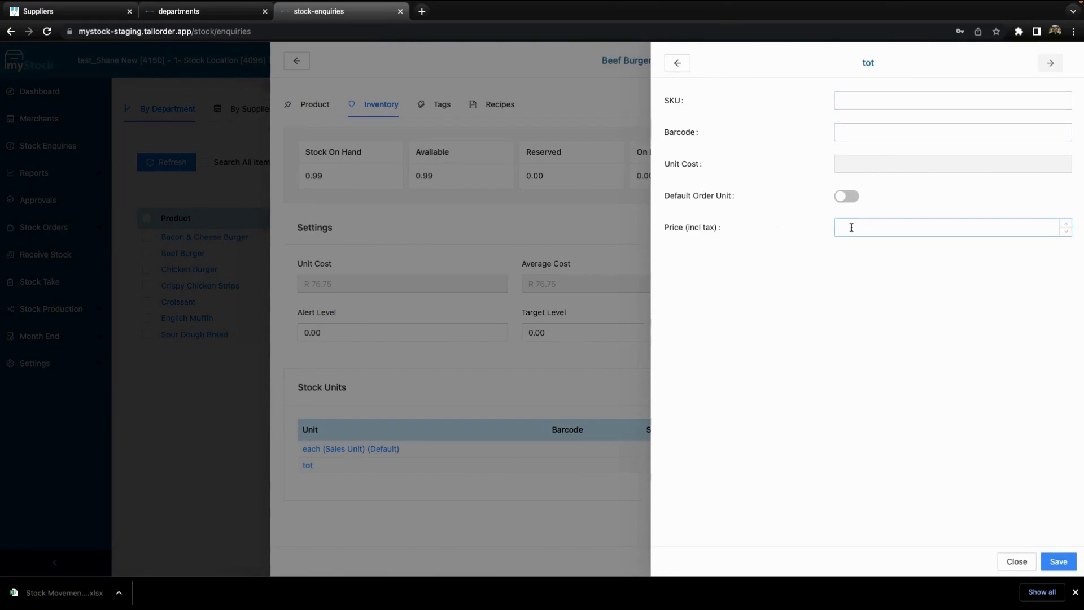
pyautogui.click(842, 201)
pyautogui.click(846, 200)
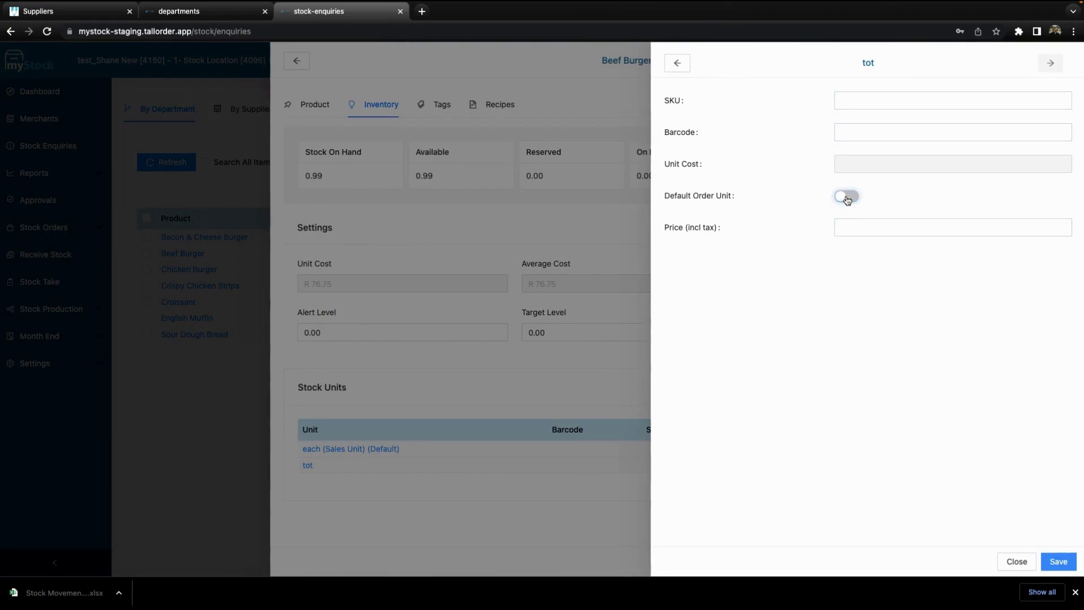
pyautogui.click(1015, 562)
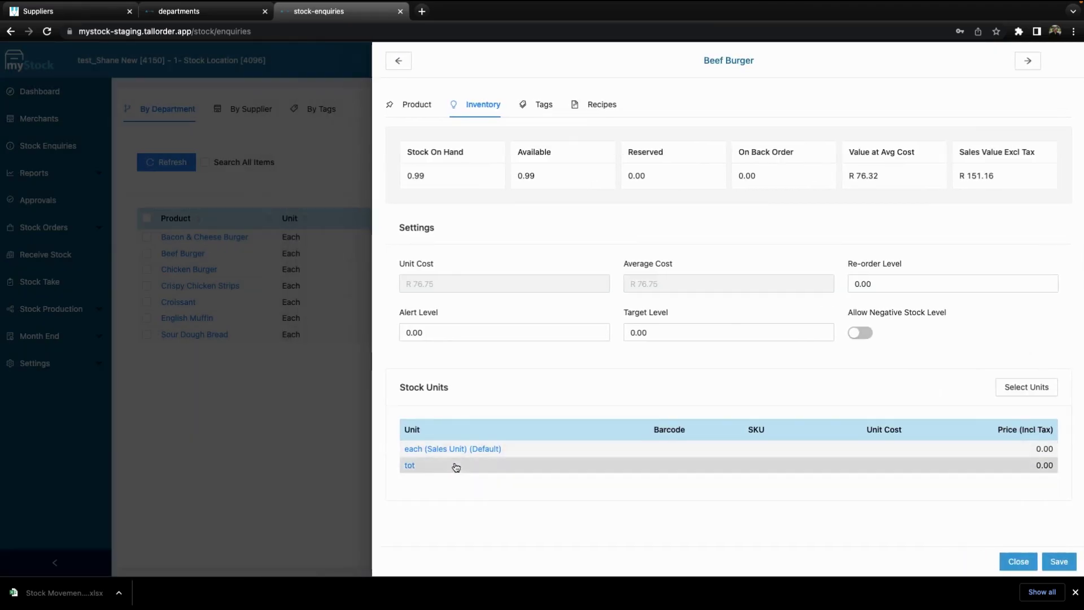
pyautogui.click(527, 467)
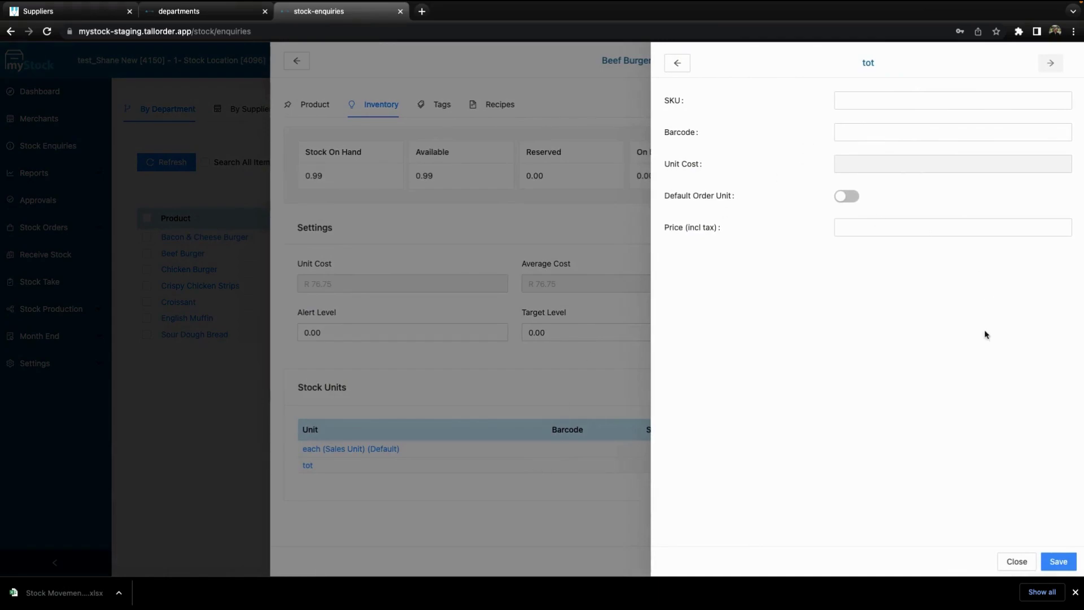
pyautogui.click(1030, 564)
# Untick tot in the stock units list and save, leaving only each
pyautogui.click(1030, 385)
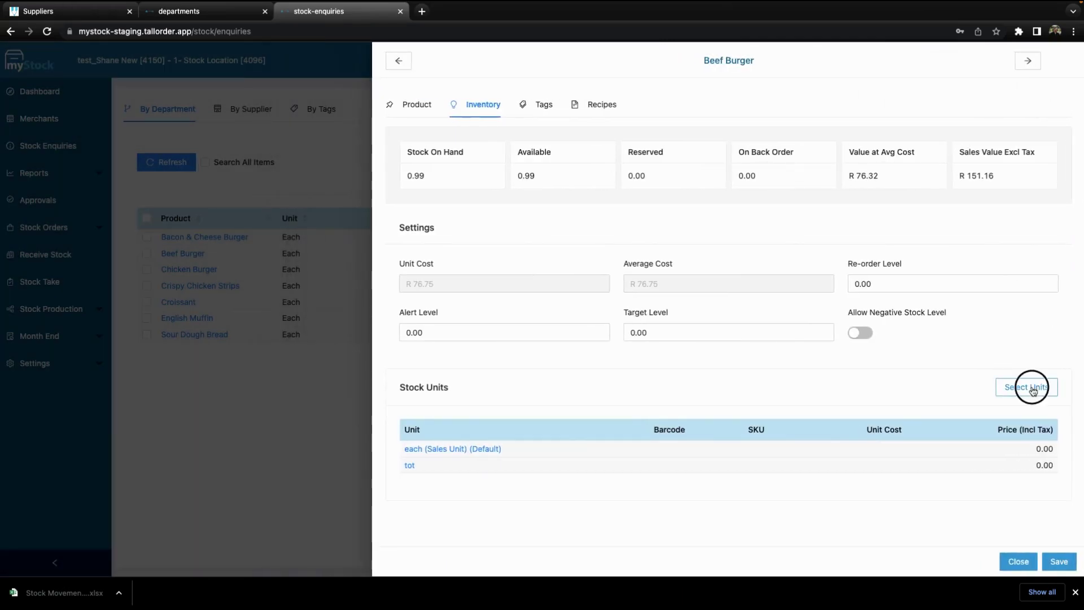
pyautogui.click(682, 509)
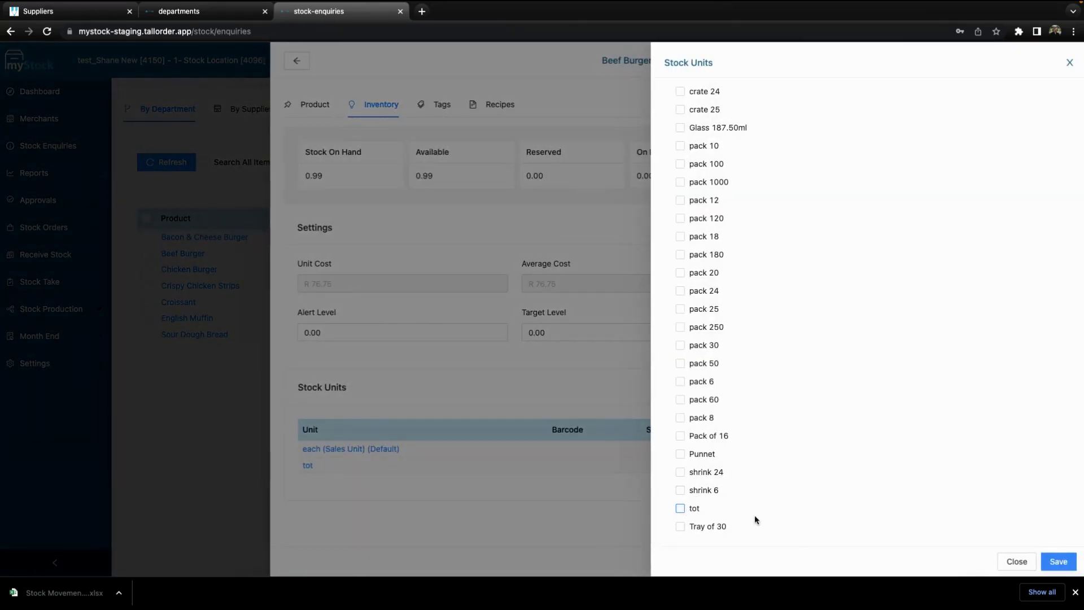
pyautogui.click(1055, 561)
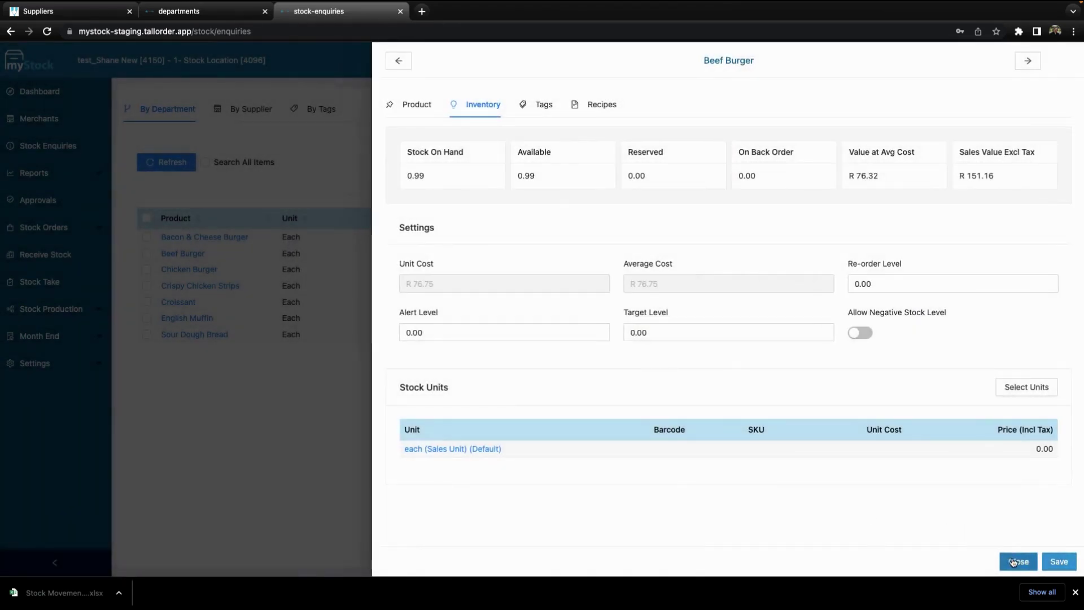
# Save Beef Burger and close it to return to the Stock Enquiries list
pyautogui.click(1045, 558)
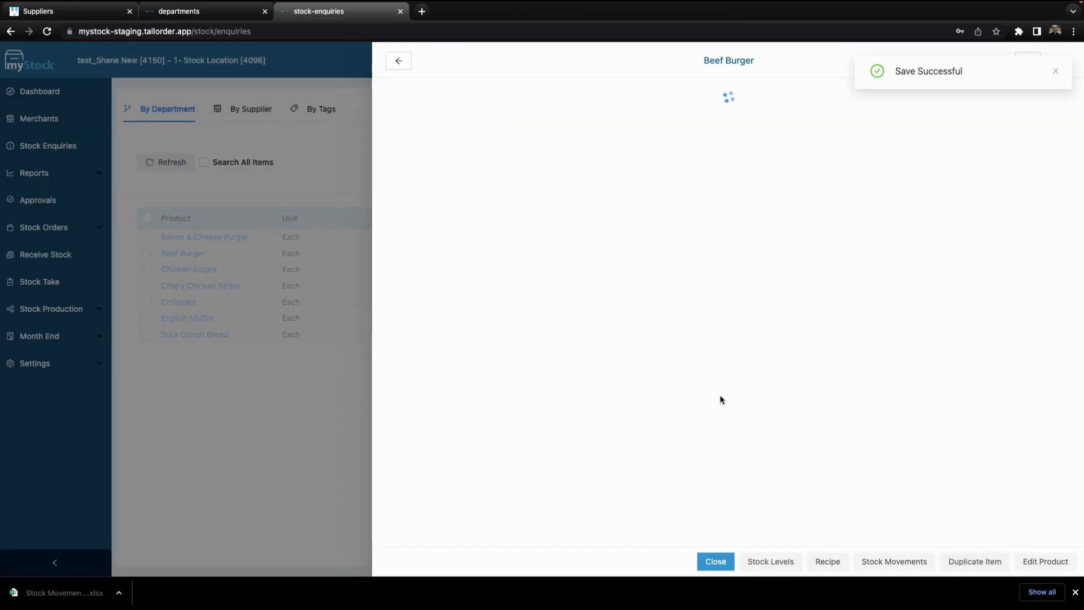
pyautogui.click(712, 561)
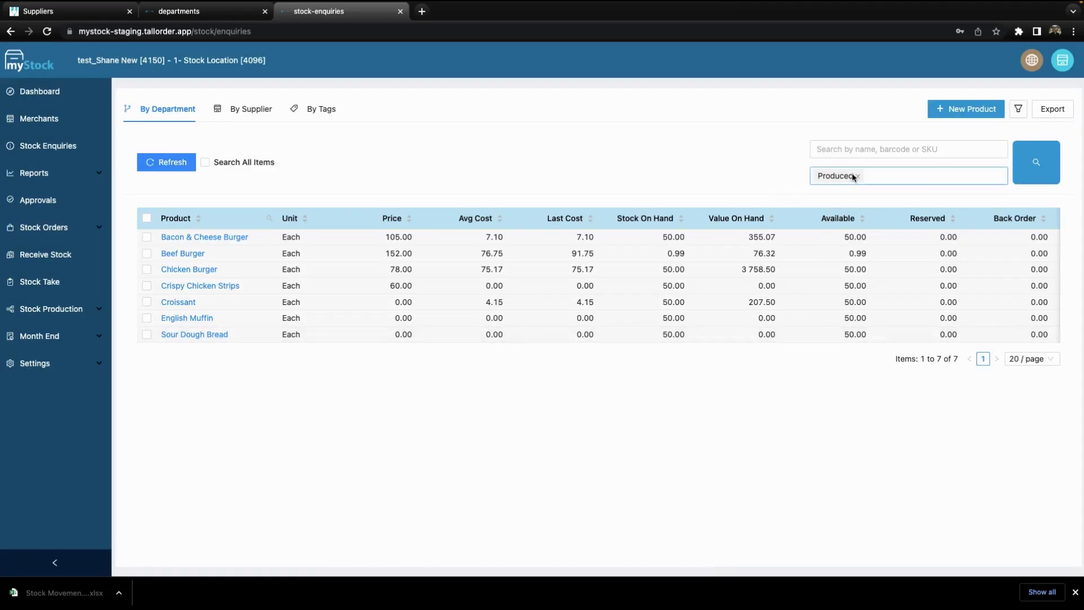
# Switch the department filter from Produced to Beers and open Black Label's details
pyautogui.click(853, 177)
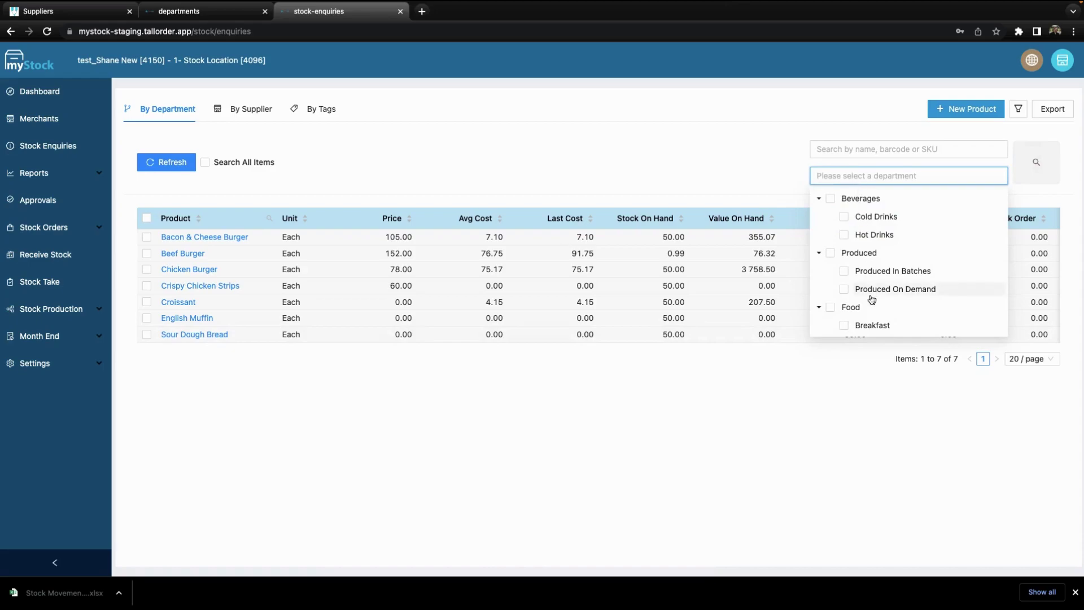
pyautogui.scroll(-5, 872, 299)
pyautogui.click(866, 241)
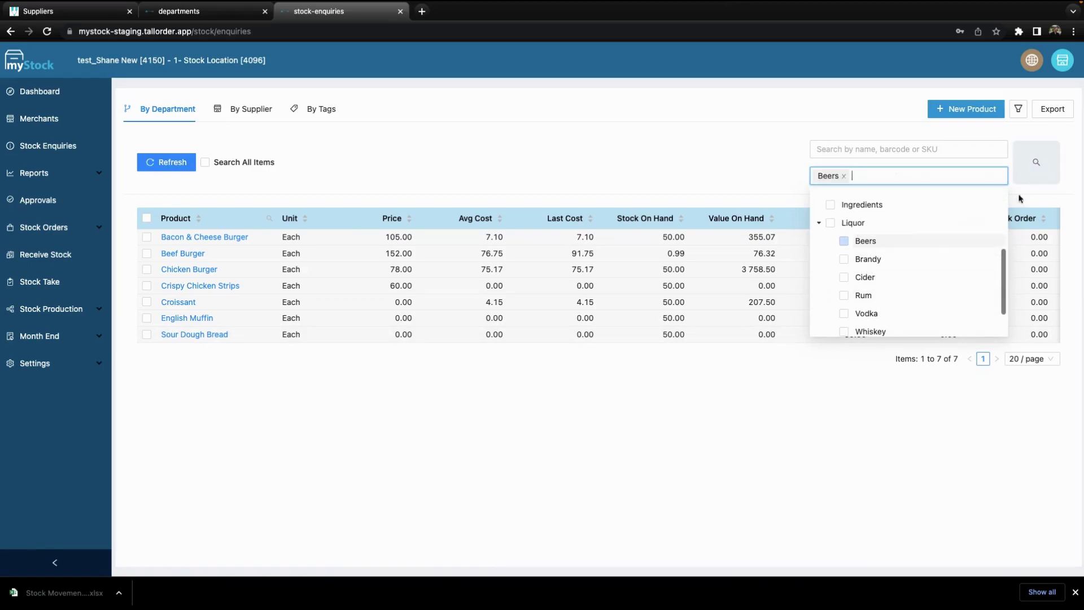
pyautogui.click(1027, 161)
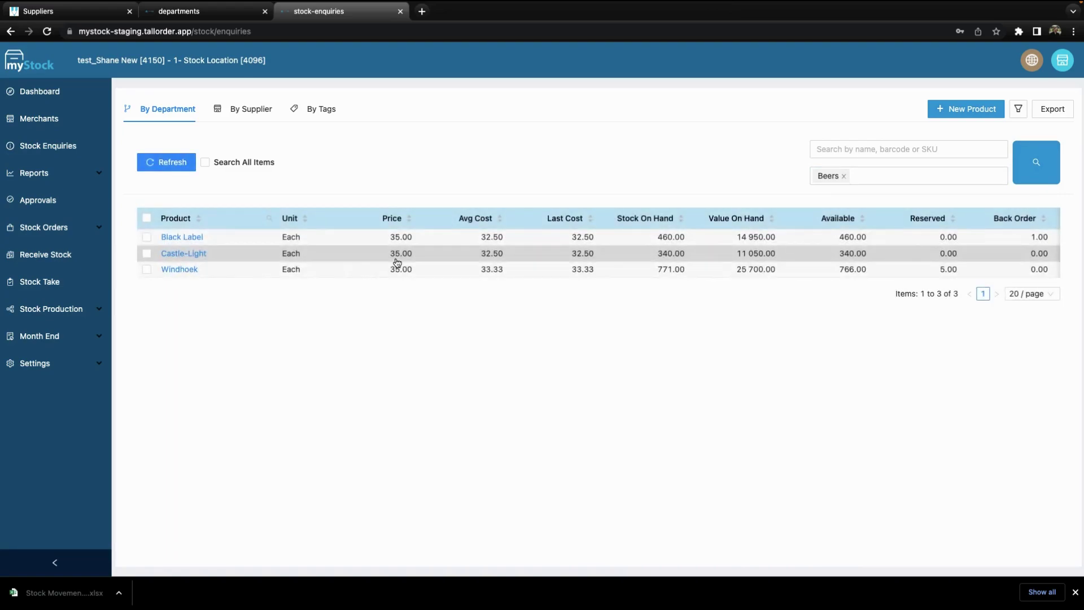
pyautogui.click(242, 235)
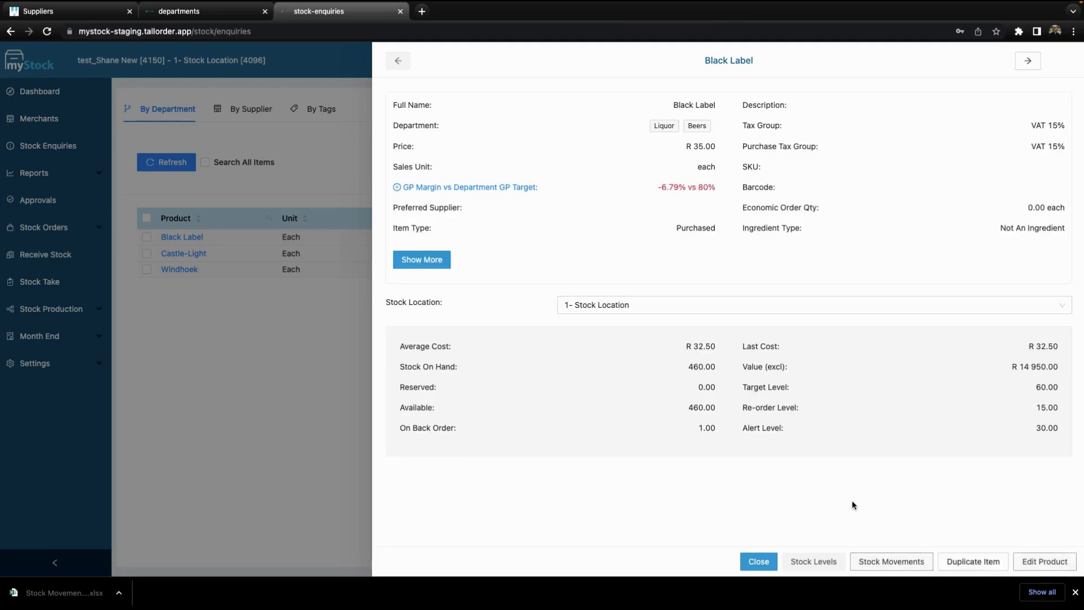
# Show Black Label's stock movements with sales, 2023-04-04 to 2023-07-04, 25 results
pyautogui.click(895, 564)
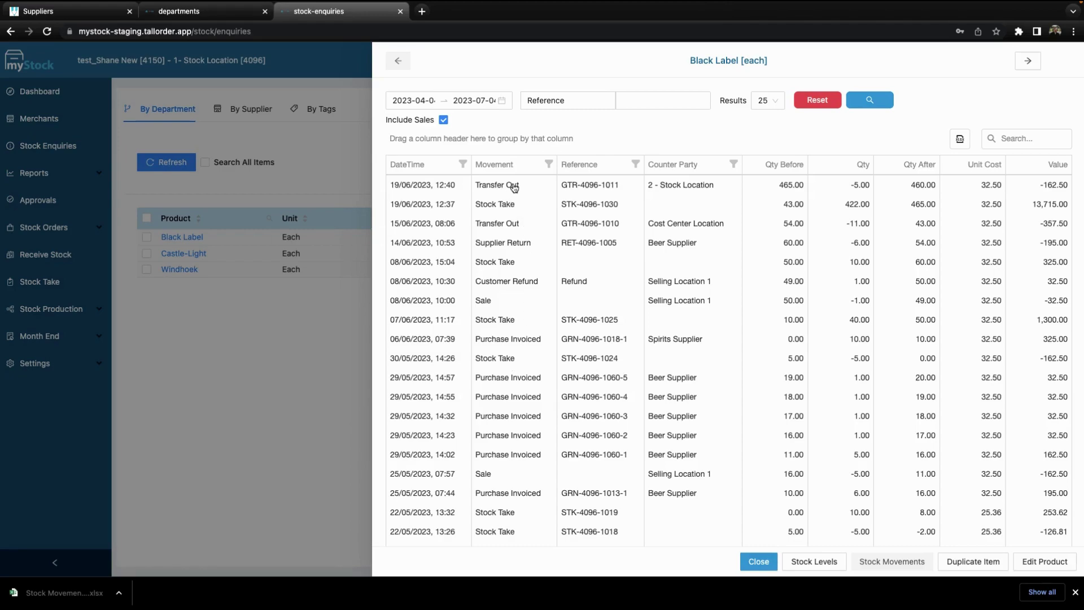
pyautogui.scroll(-1, 524, 465)
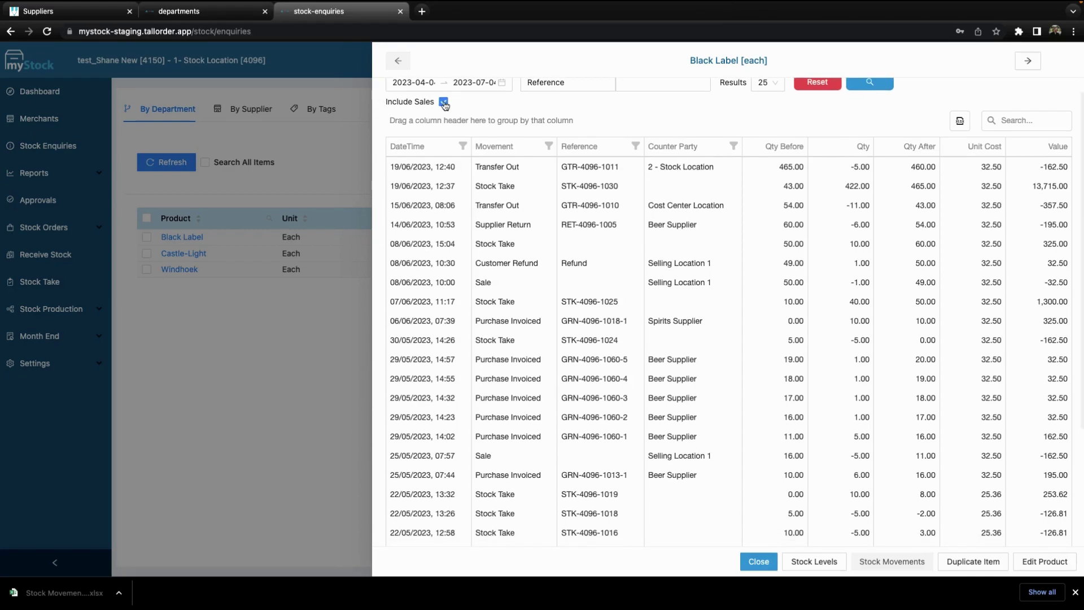
pyautogui.click(443, 94)
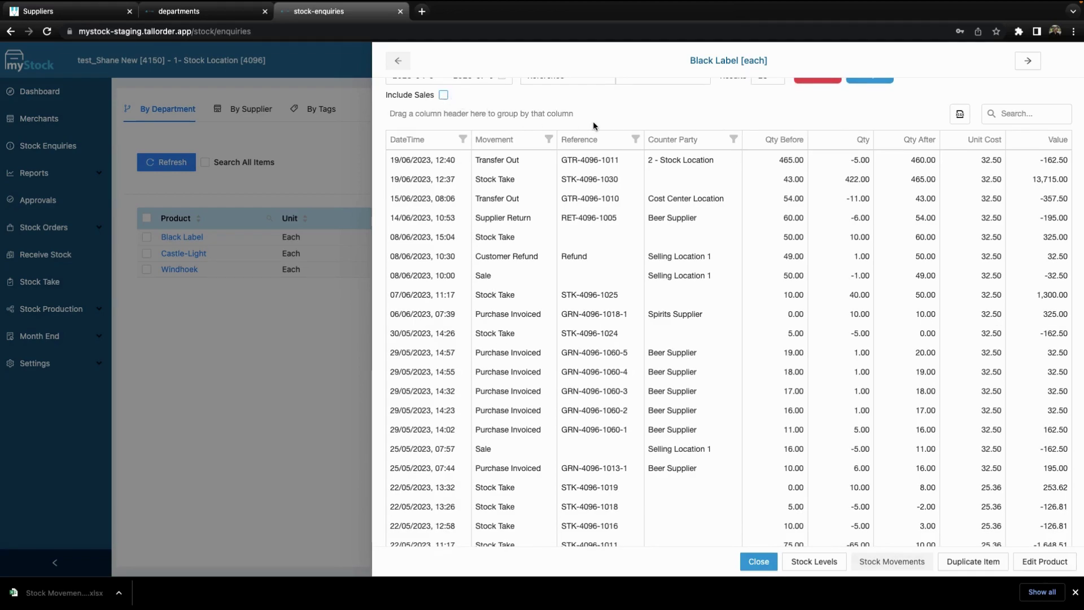
pyautogui.scroll(1, 593, 121)
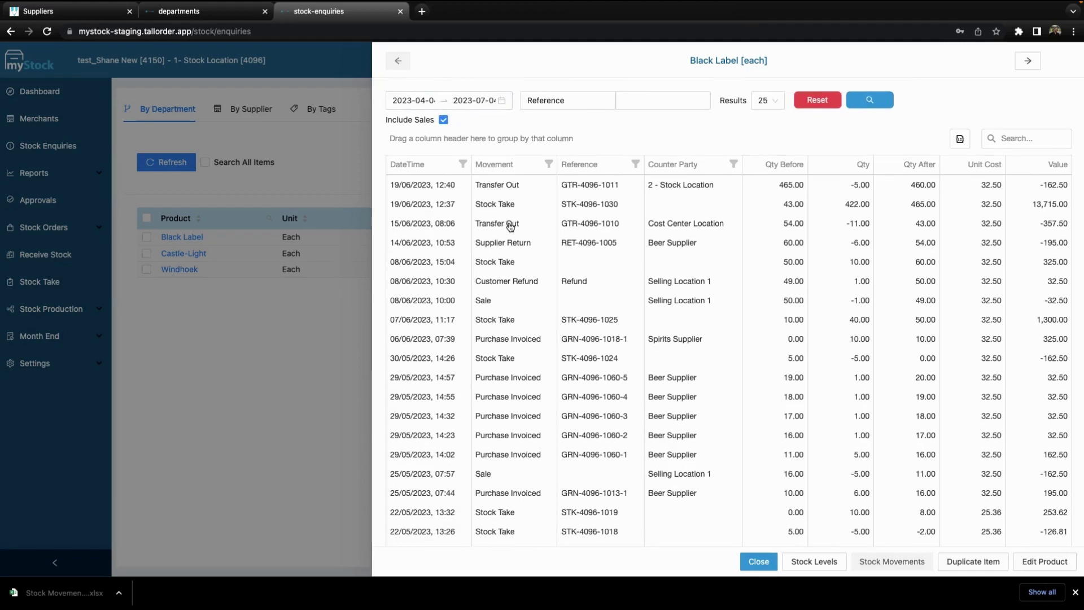
pyautogui.click(446, 101)
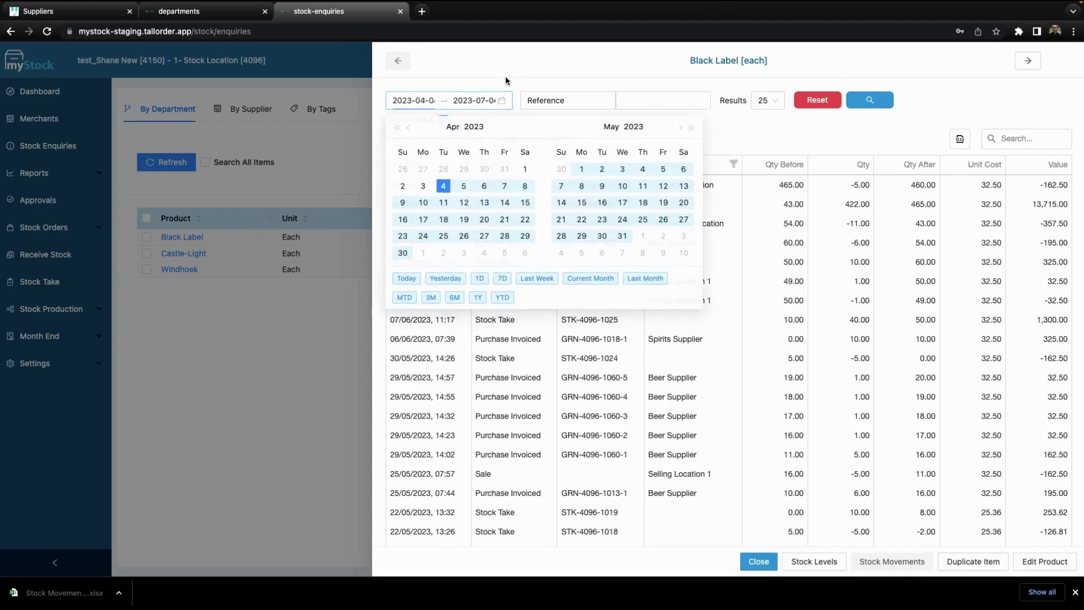
pyautogui.click(564, 101)
pyautogui.click(778, 103)
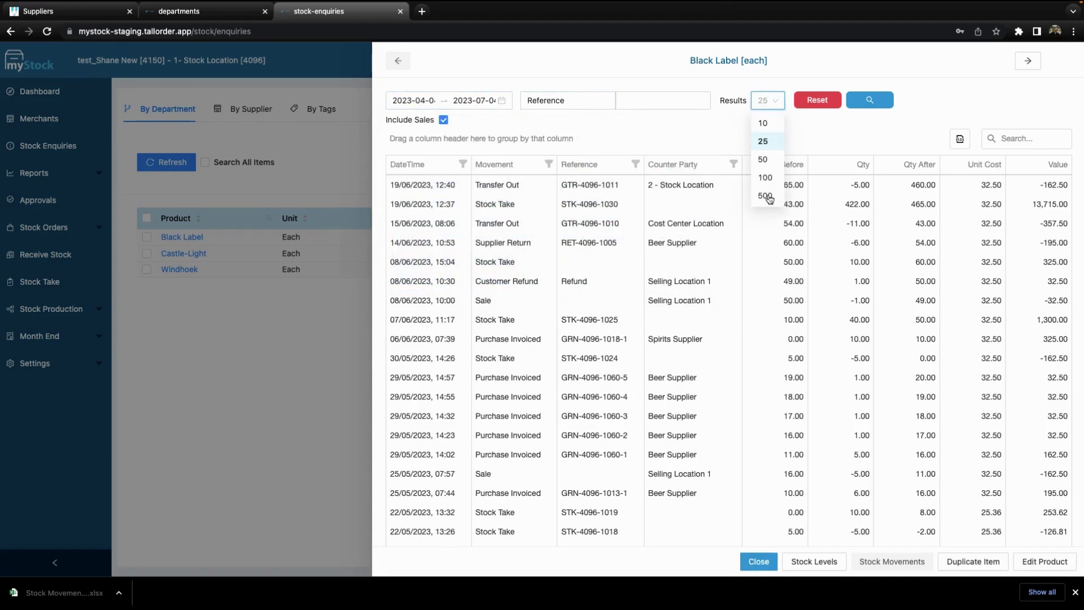
pyautogui.click(726, 133)
pyautogui.scroll(-3, 876, 137)
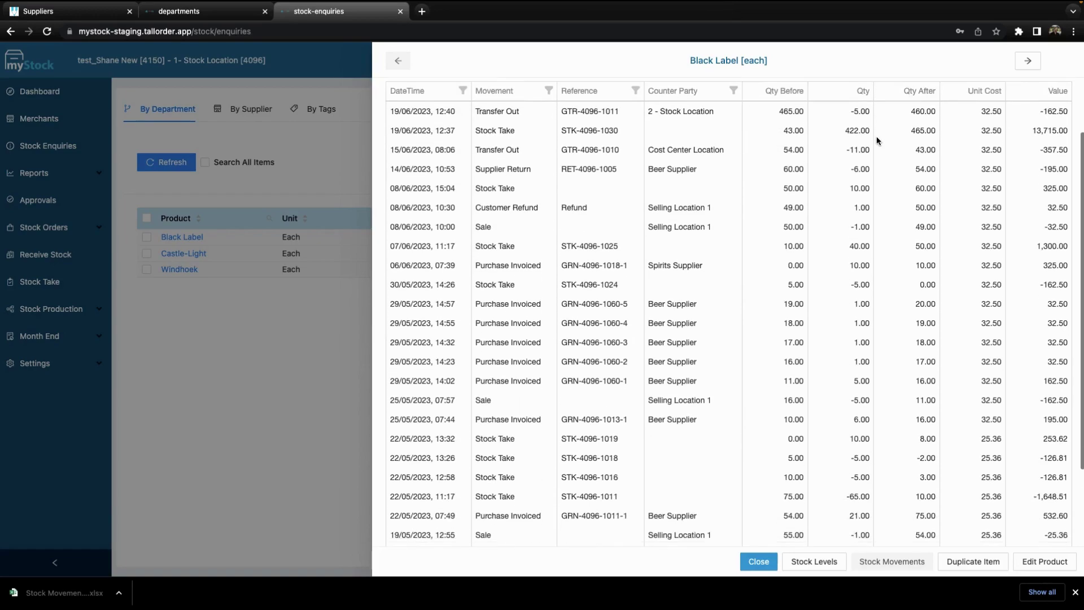
# Export Black Label's stock movements grid as a Stock Movements xlsx file
pyautogui.scroll(1, 589, 134)
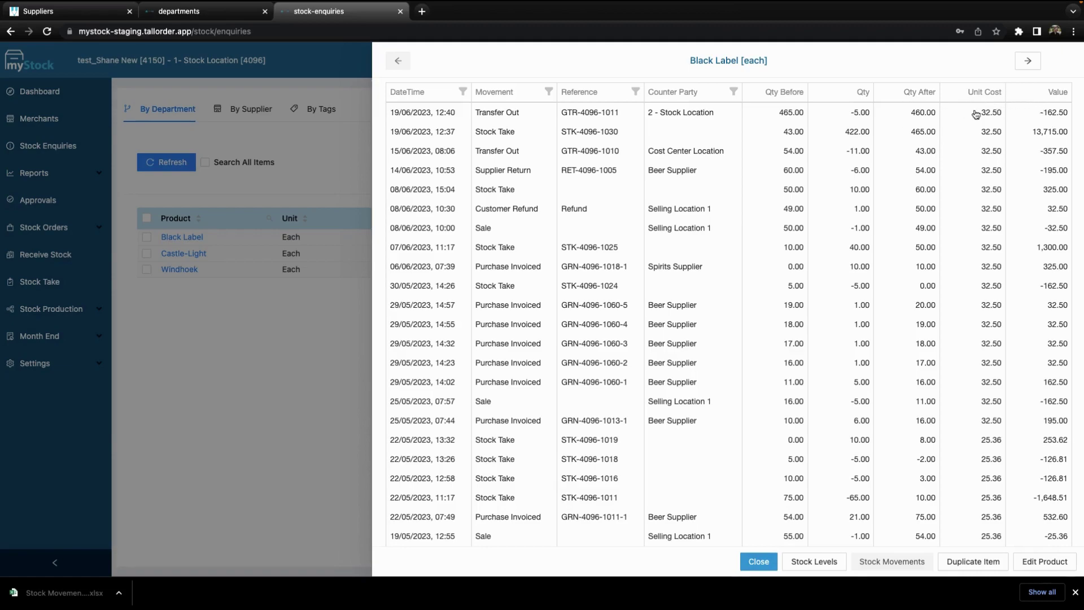
pyautogui.scroll(2, 975, 115)
pyautogui.scroll(-2, 776, 271)
pyautogui.scroll(2, 777, 271)
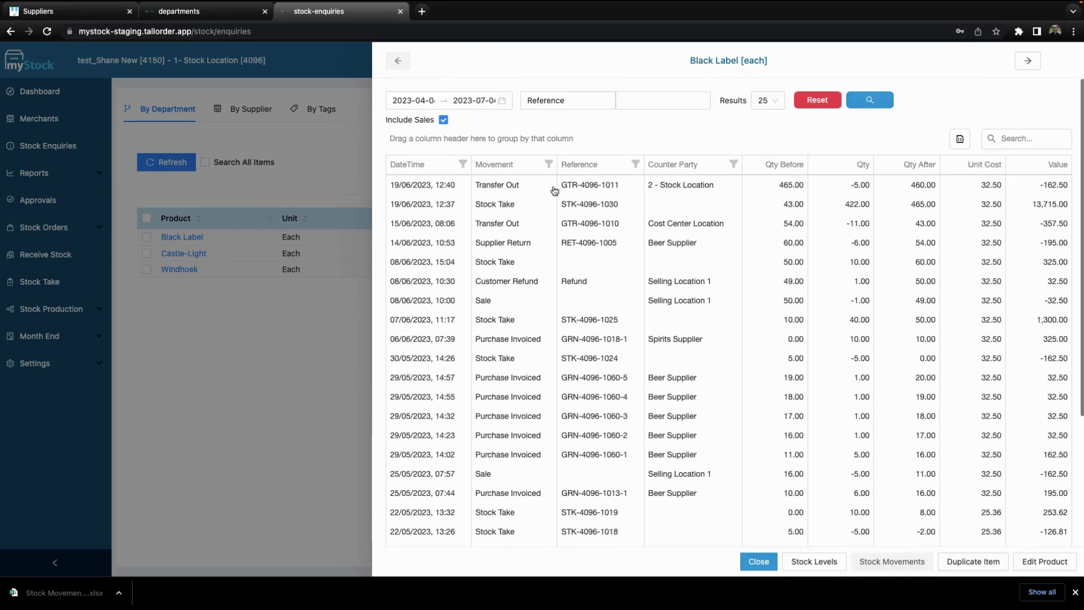
pyautogui.moveTo(520, 164)
pyautogui.mouseDown()
pyautogui.moveTo(757, 162)
pyautogui.moveTo(515, 164)
pyautogui.mouseUp()
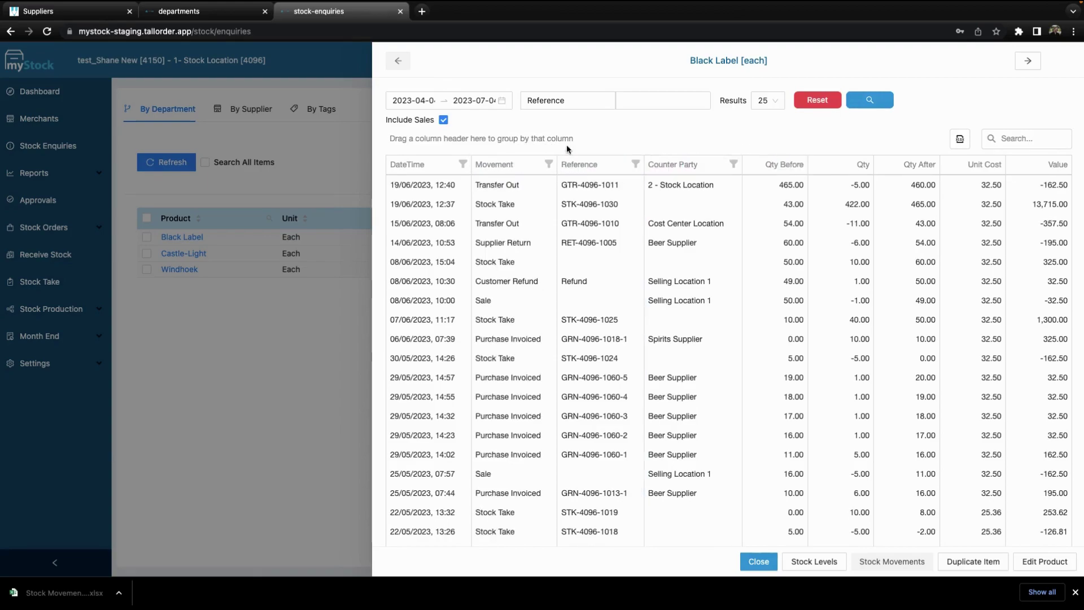
pyautogui.click(960, 138)
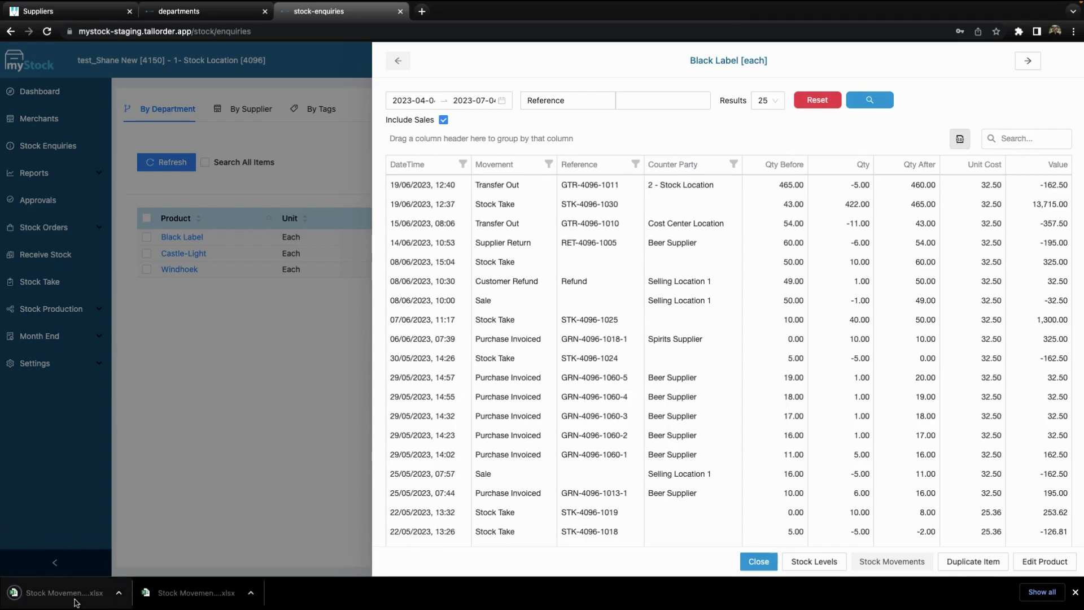
pyautogui.scroll(-3, 733, 419)
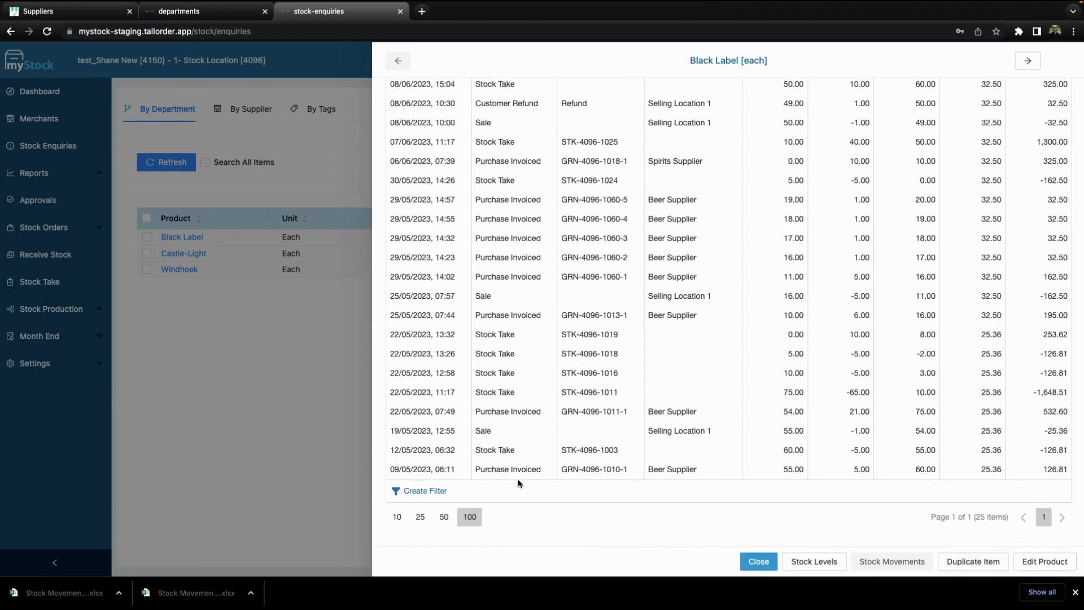
# Set the movements page size to 50, 25, then 10, and dismiss the filter builder
pyautogui.click(443, 518)
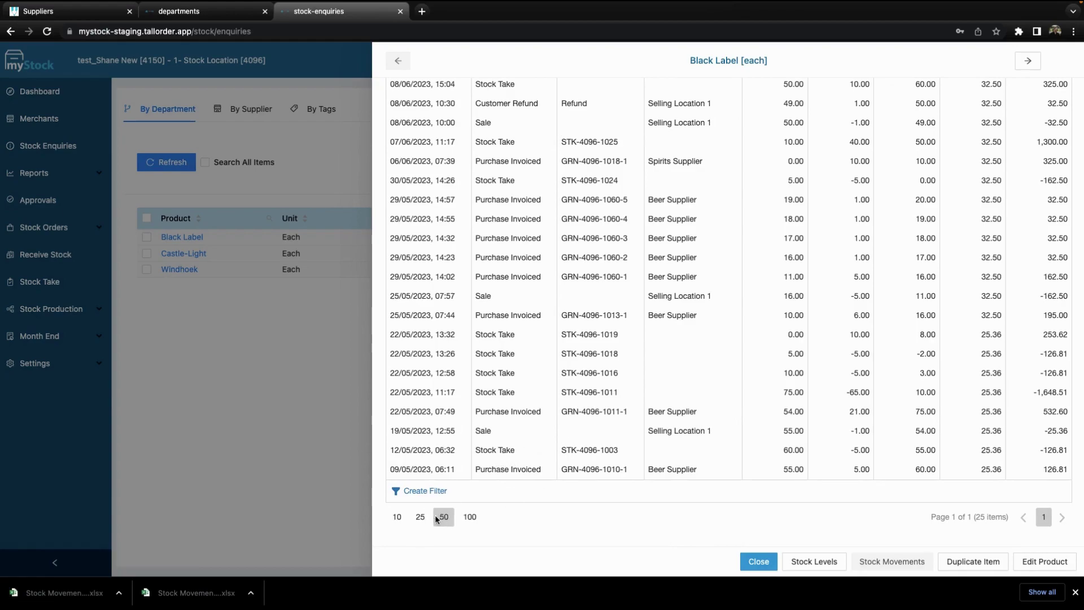
pyautogui.click(420, 517)
pyautogui.scroll(5, 734, 543)
pyautogui.scroll(-5, 728, 544)
pyautogui.click(402, 516)
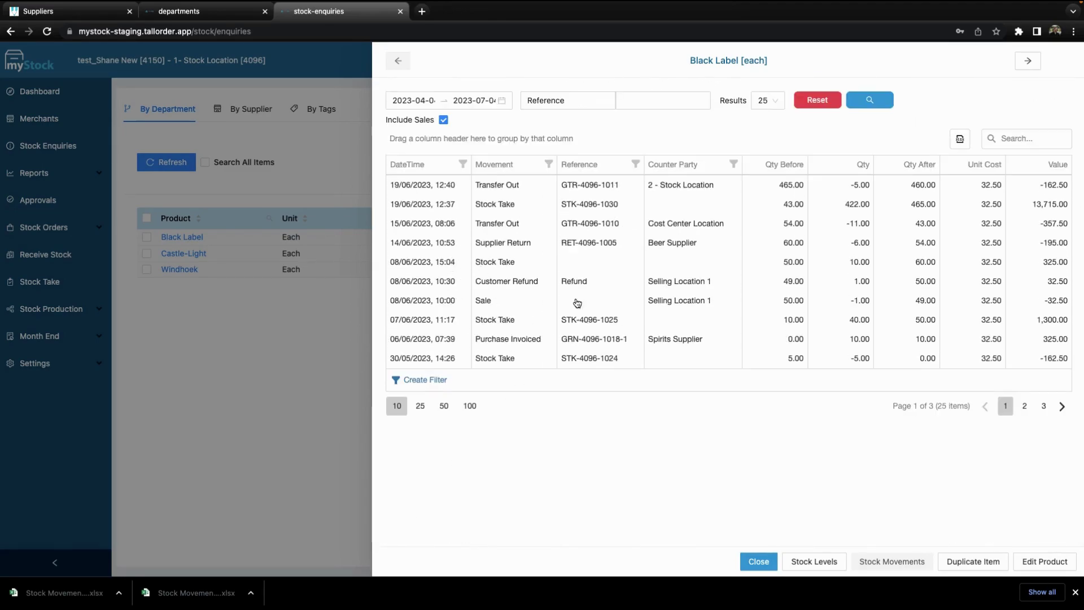
pyautogui.click(424, 380)
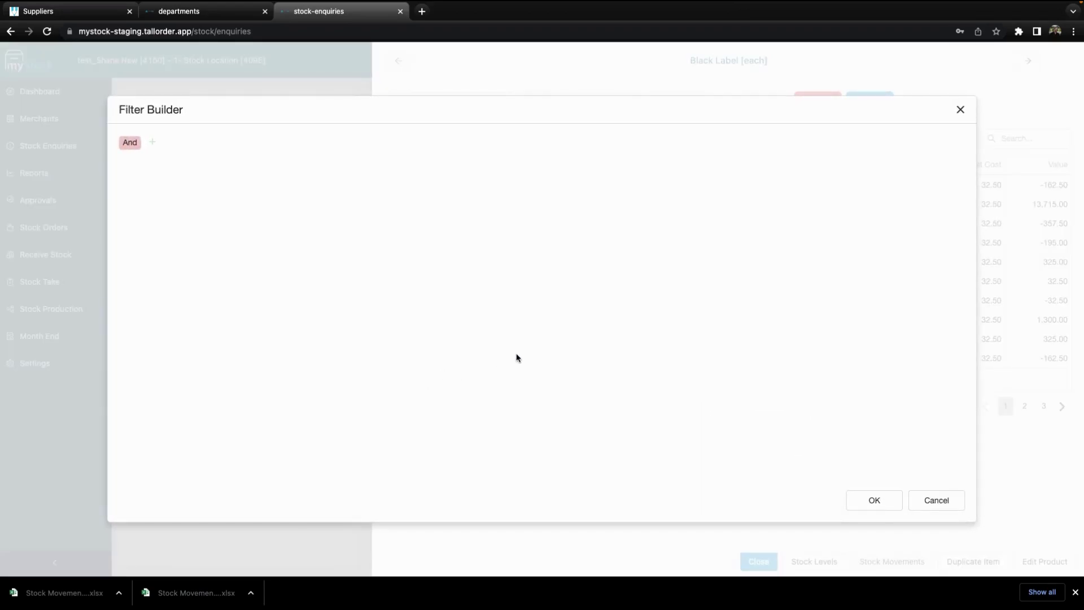
pyautogui.click(960, 110)
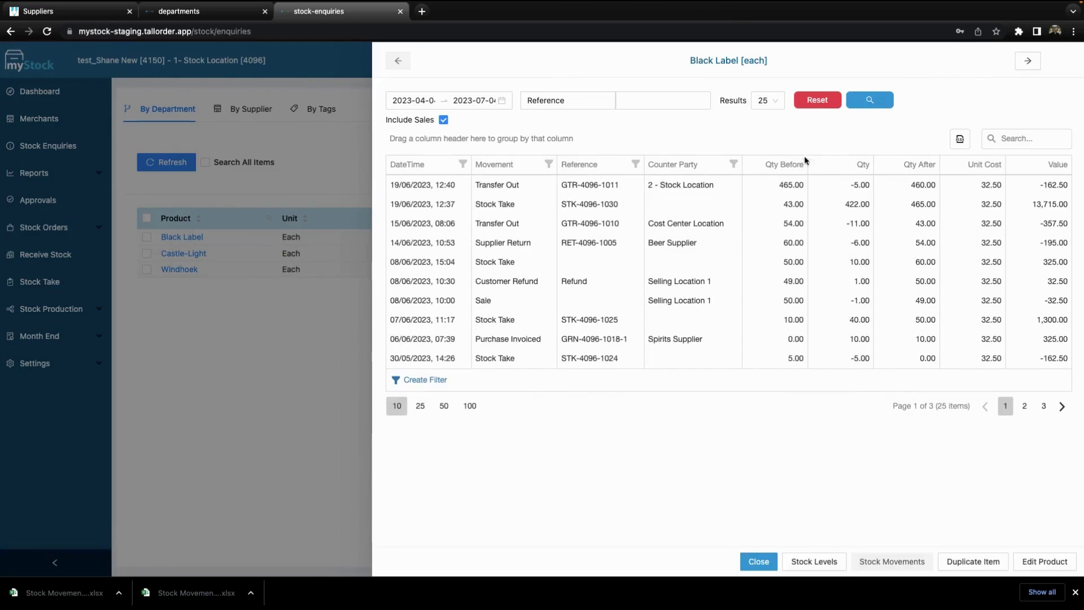
# Browse movement pages 2 and 3, then view Black Label's stock levels
pyautogui.click(1024, 406)
pyautogui.click(1043, 406)
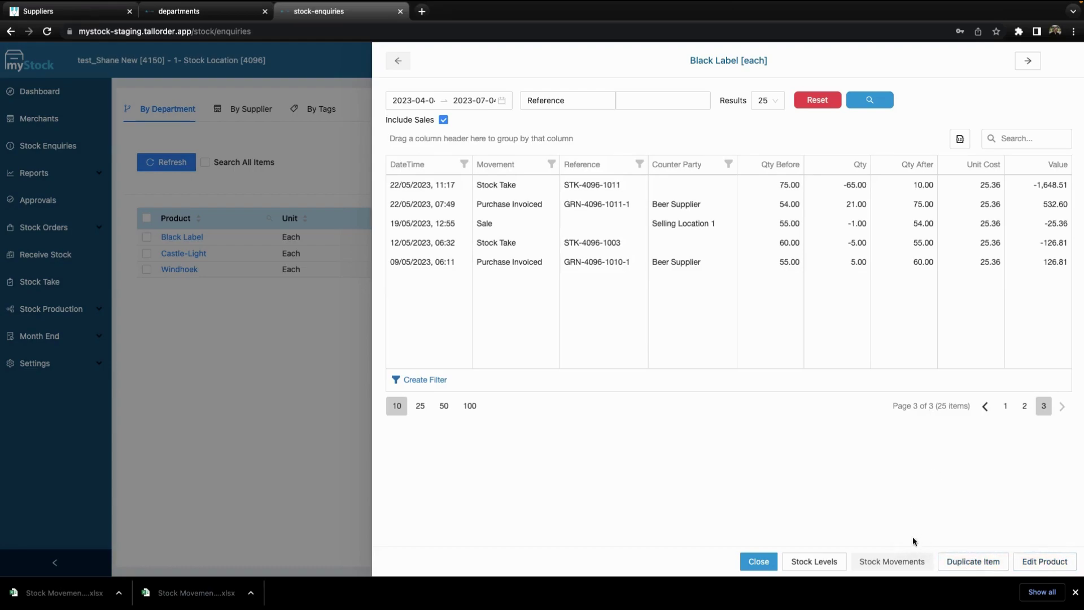
pyautogui.click(818, 563)
# Close Black Label and start a new product on the Product details form
pyautogui.click(762, 560)
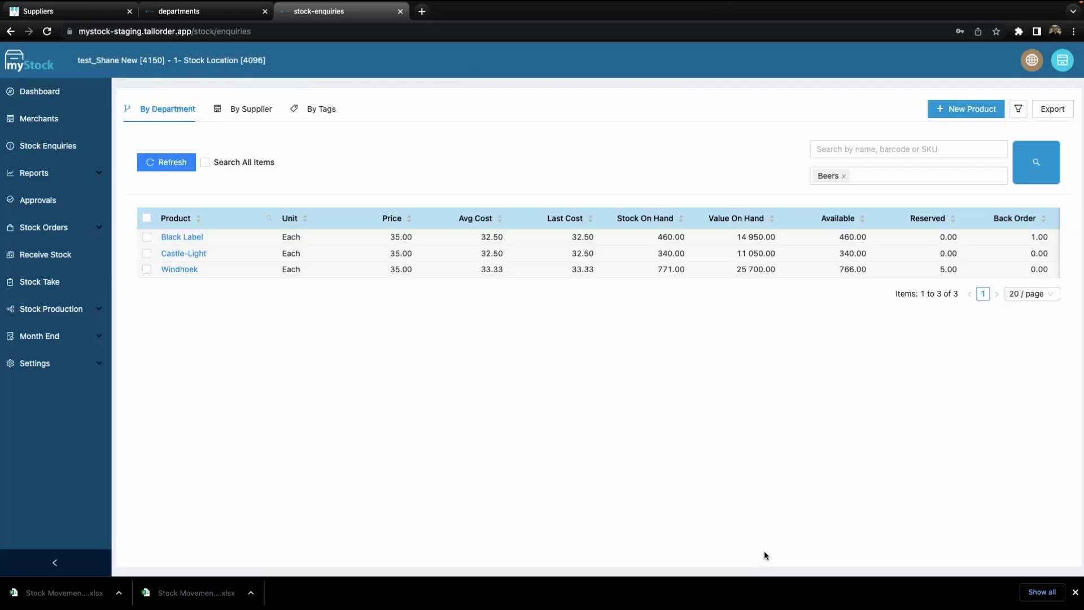
pyautogui.click(969, 111)
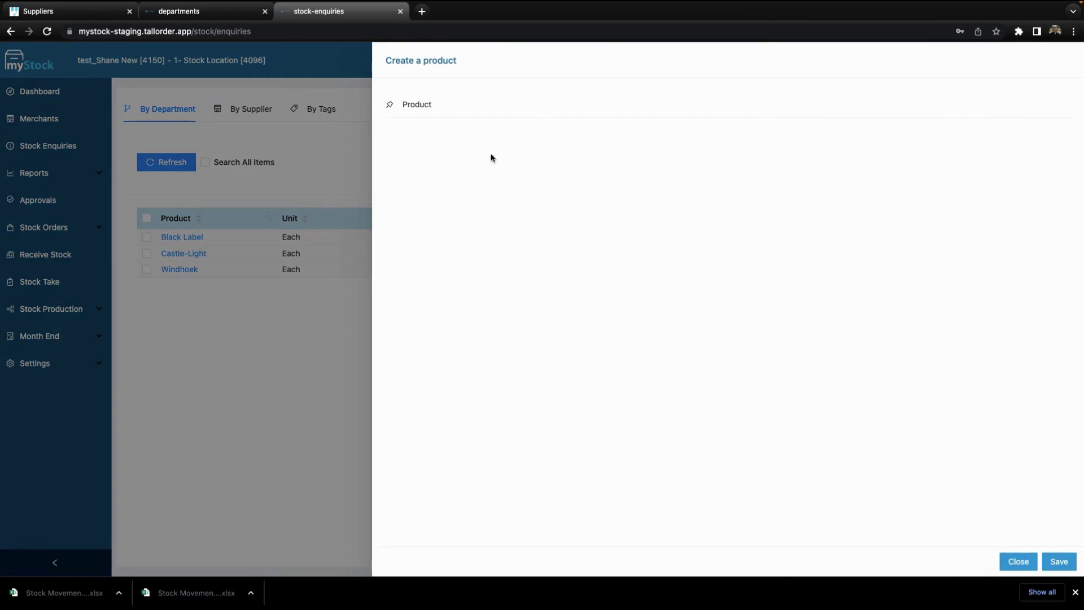
pyautogui.click(424, 107)
pyautogui.click(416, 193)
pyautogui.click(834, 190)
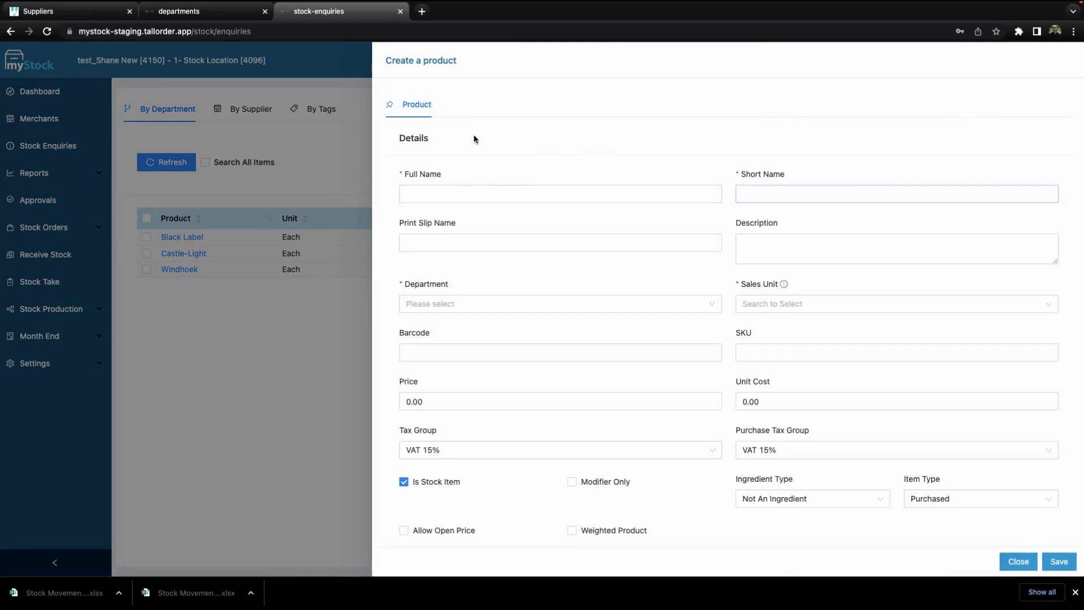
# Review the Ingredient Type and Item Type options, keeping Purchased as the item type
pyautogui.scroll(-3, 765, 378)
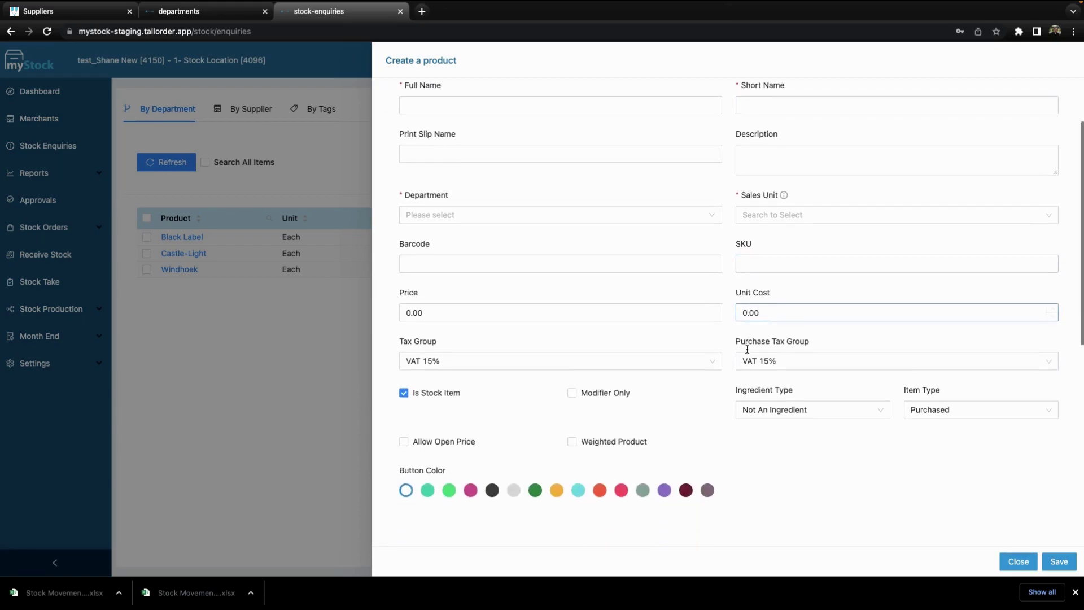
pyautogui.click(840, 361)
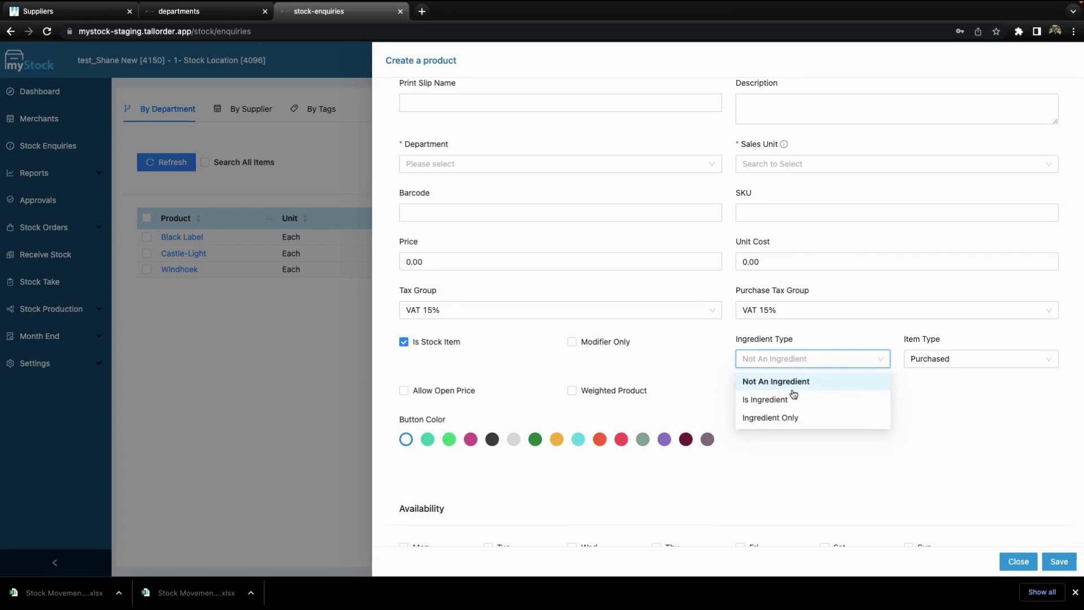
pyautogui.click(932, 360)
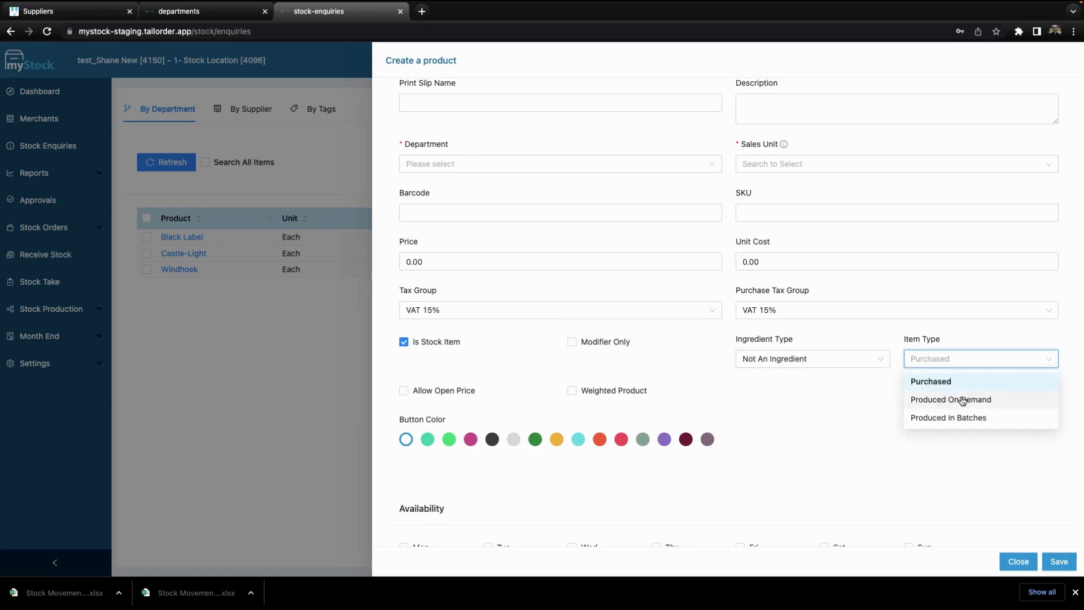
pyautogui.click(804, 425)
pyautogui.scroll(-5, 791, 429)
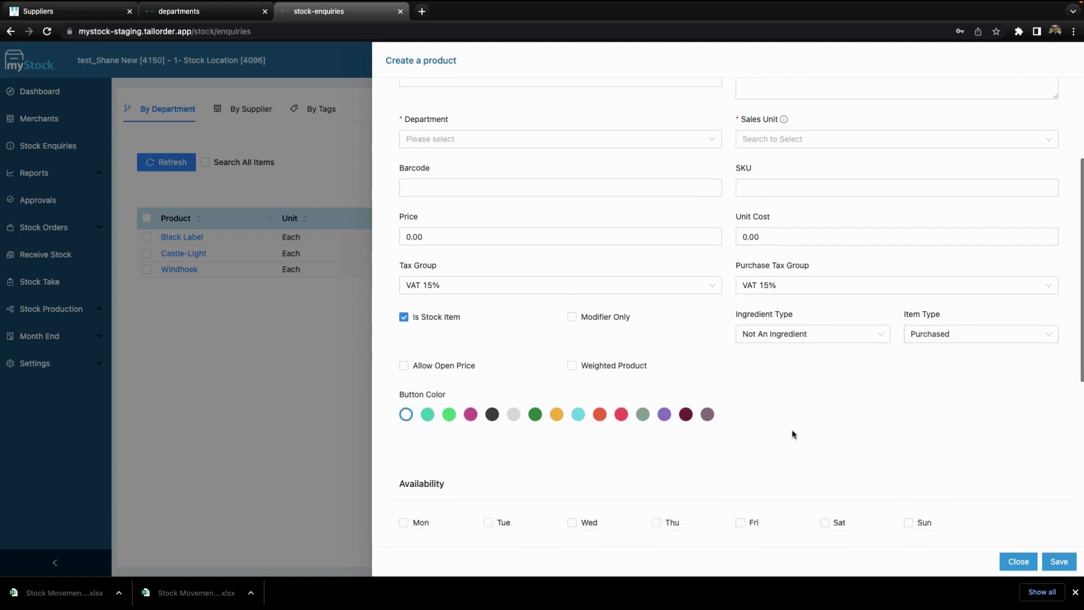
pyautogui.scroll(-2, 705, 408)
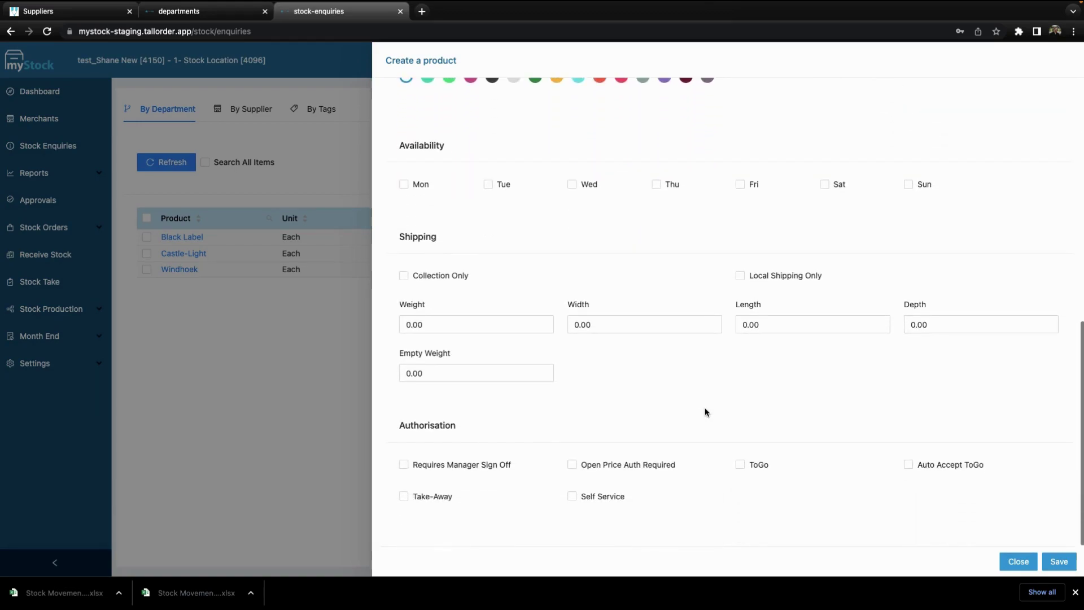
pyautogui.scroll(4, 701, 404)
pyautogui.scroll(5, 696, 358)
pyautogui.click(756, 303)
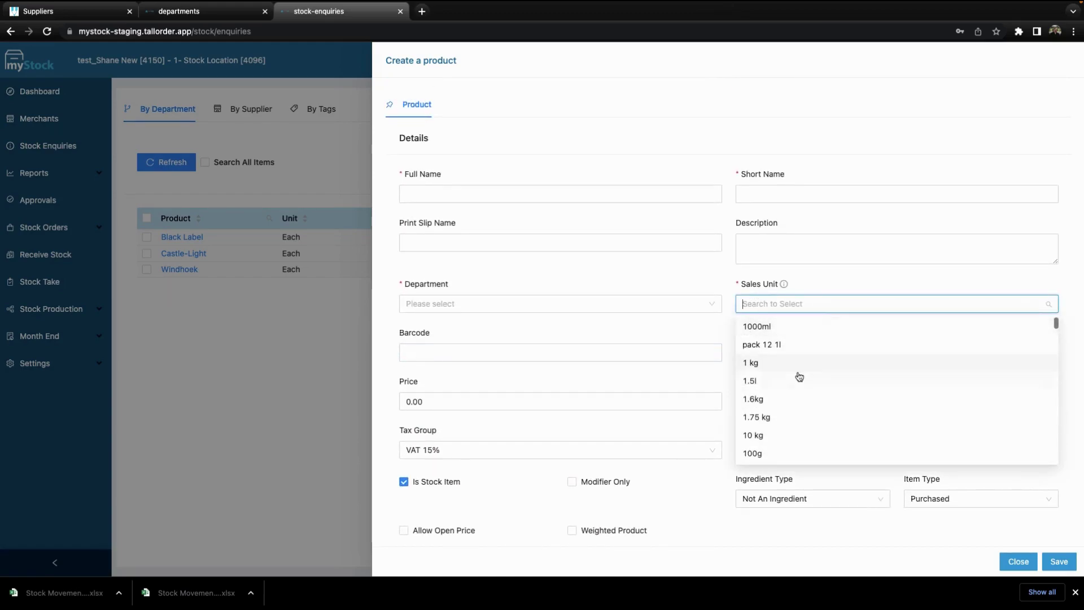
# Set the new product's department to Ingredients
pyautogui.scroll(-4, 798, 375)
pyautogui.scroll(-2, 765, 372)
pyautogui.scroll(4, 764, 372)
pyautogui.click(711, 308)
pyautogui.click(710, 309)
pyautogui.click(432, 330)
pyautogui.click(429, 364)
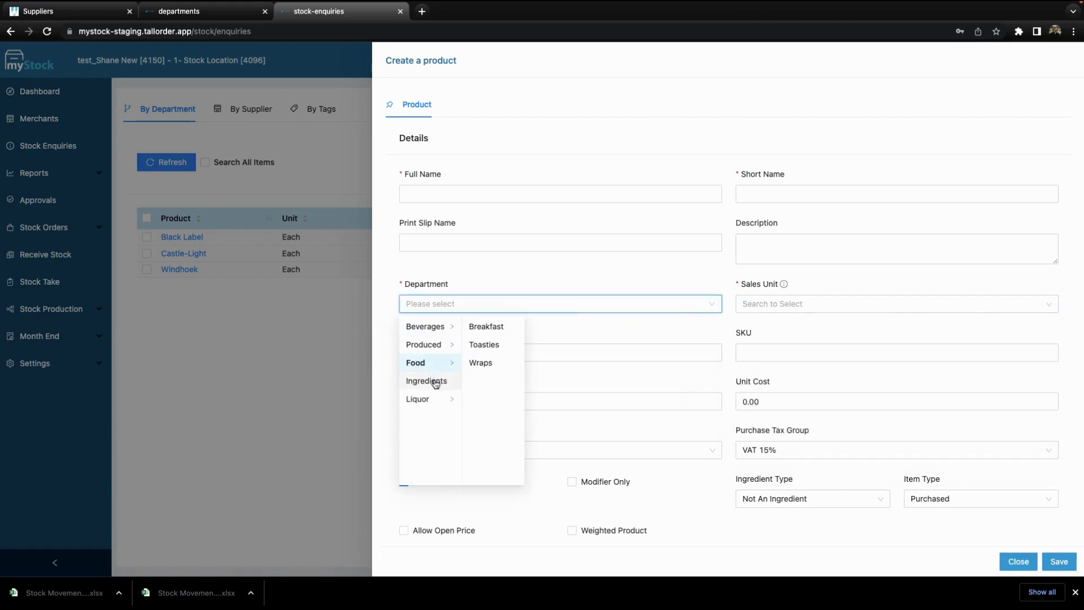
pyautogui.click(434, 381)
# Name the product Extra Virgin Olive Oil using the autofill suggestion
pyautogui.click(441, 195)
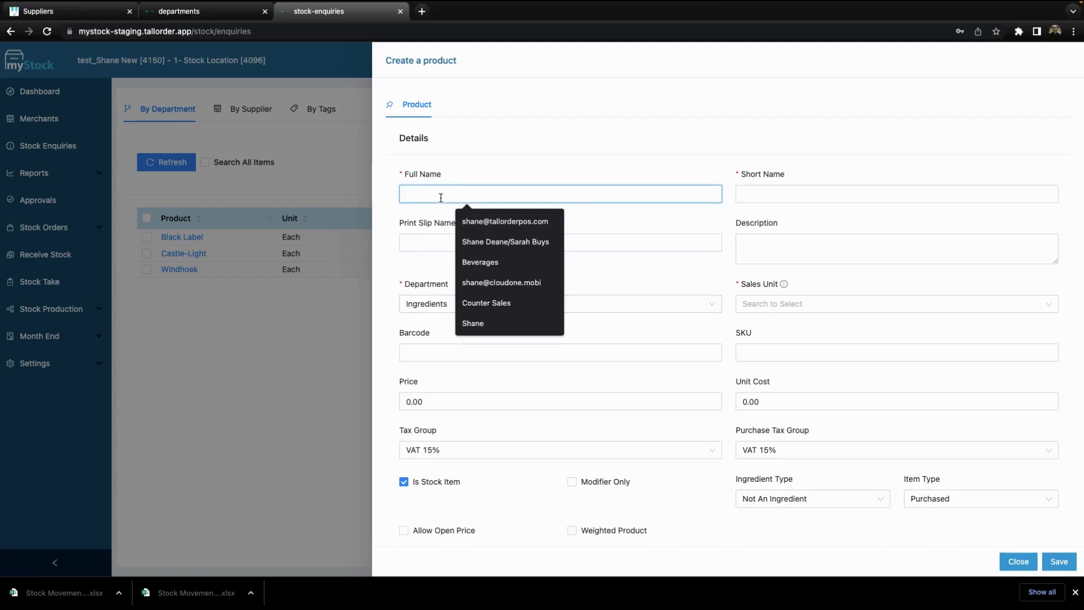
pyautogui.write('Extra Virgin Olive Oil')
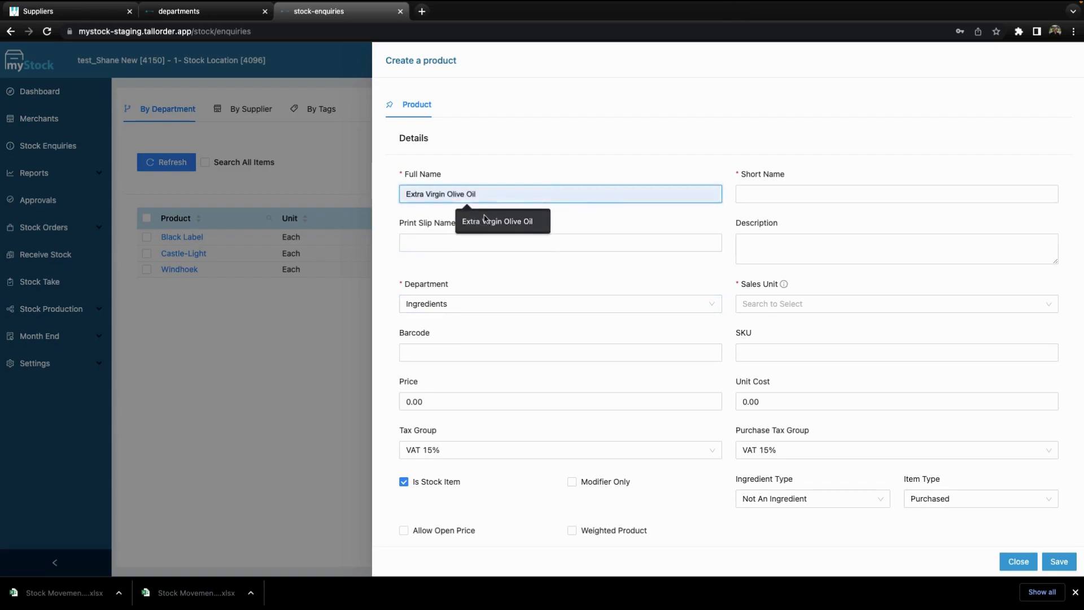
pyautogui.click(485, 221)
pyautogui.click(483, 242)
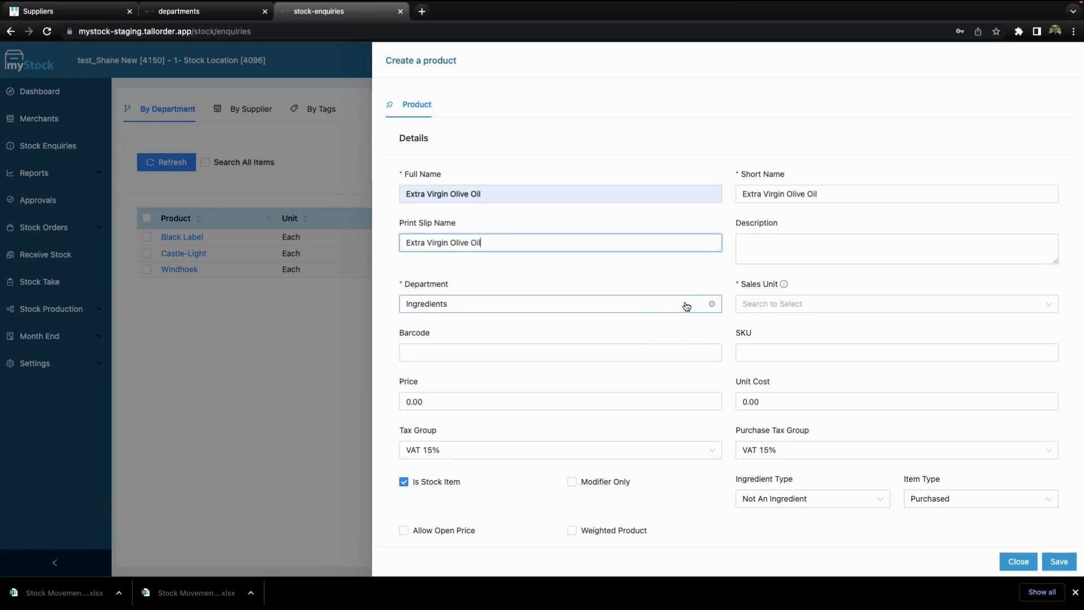
# Choose each as the product's sales unit
pyautogui.click(823, 303)
pyautogui.scroll(3, 774, 352)
pyautogui.scroll(-5, 769, 352)
pyautogui.scroll(-8, 769, 371)
pyautogui.scroll(3, 770, 371)
pyautogui.scroll(3, 772, 371)
pyautogui.write('each')
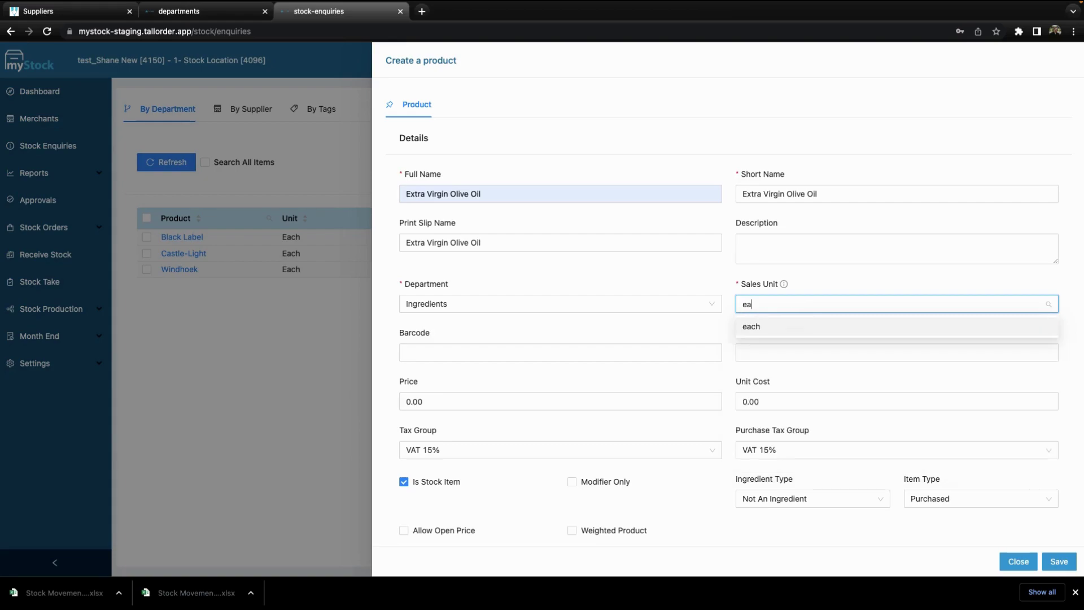
pyautogui.click(770, 326)
pyautogui.click(503, 351)
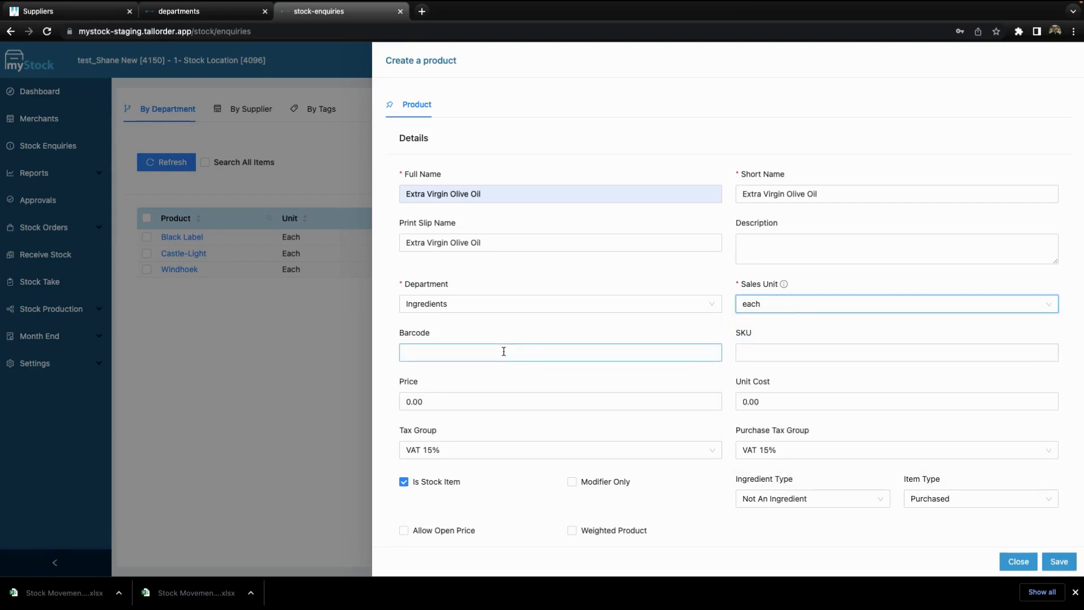
# Set the olive oil's price to 110.00
pyautogui.scroll(-2, 666, 350)
pyautogui.click(406, 300)
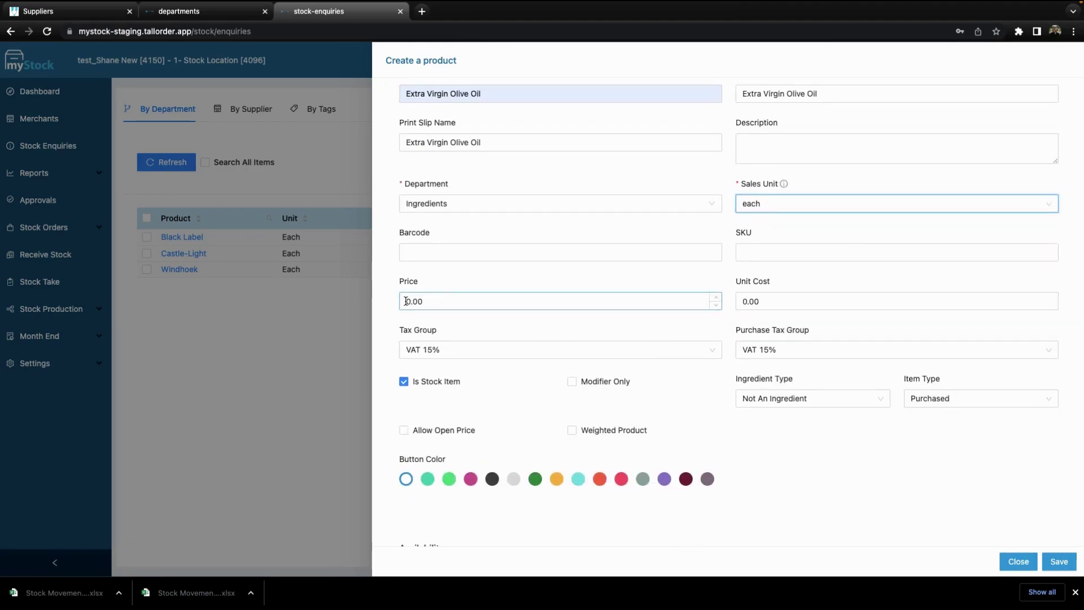
pyautogui.write('11')
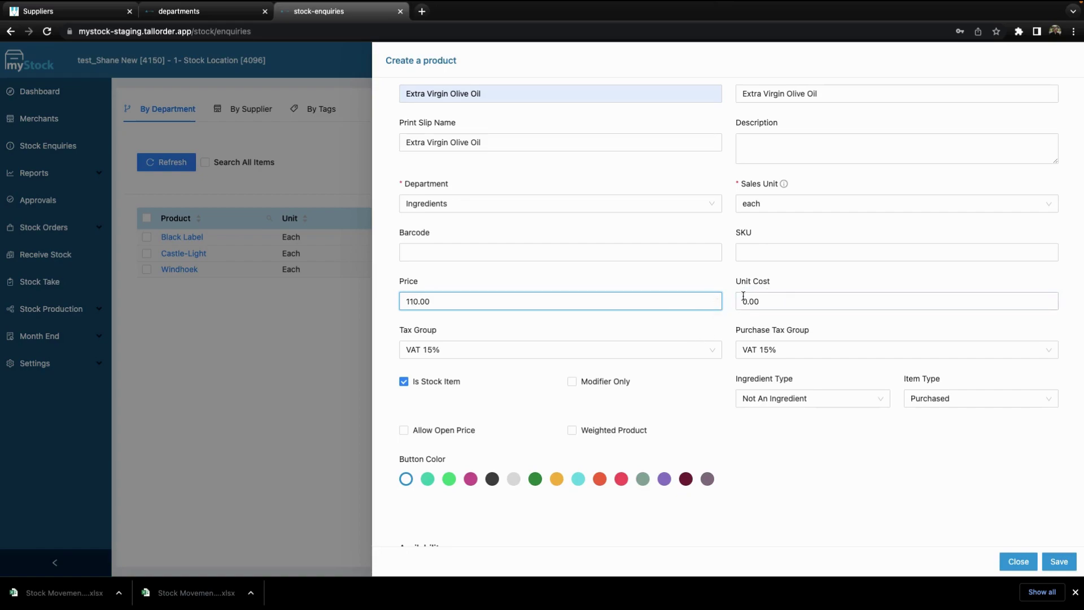
pyautogui.click(727, 310)
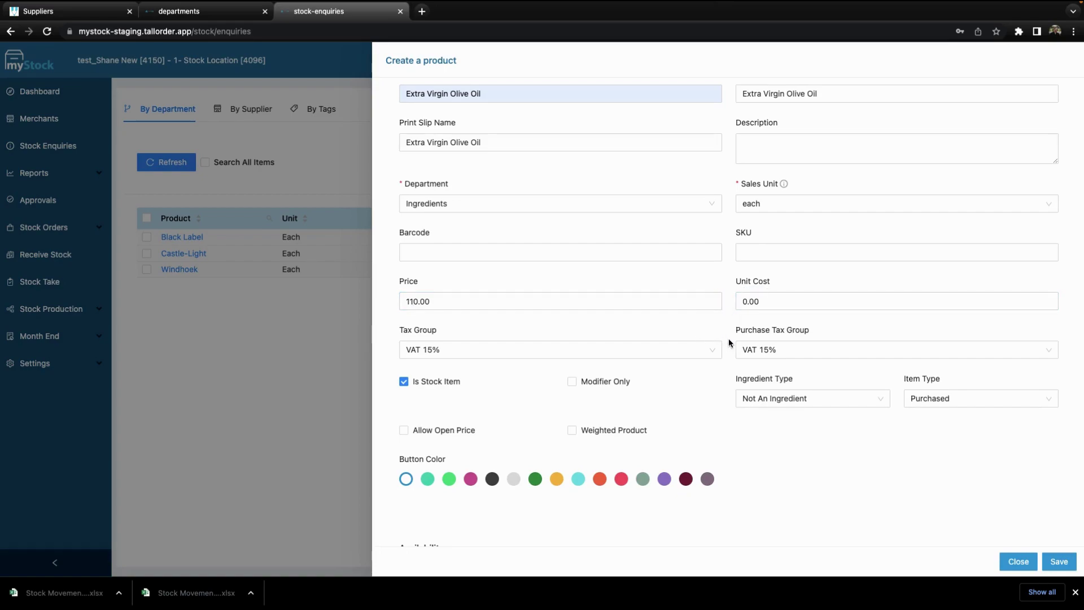
# Set the Ingredient Type to Is Ingredient
pyautogui.scroll(-3, 728, 338)
pyautogui.scroll(-3, 734, 335)
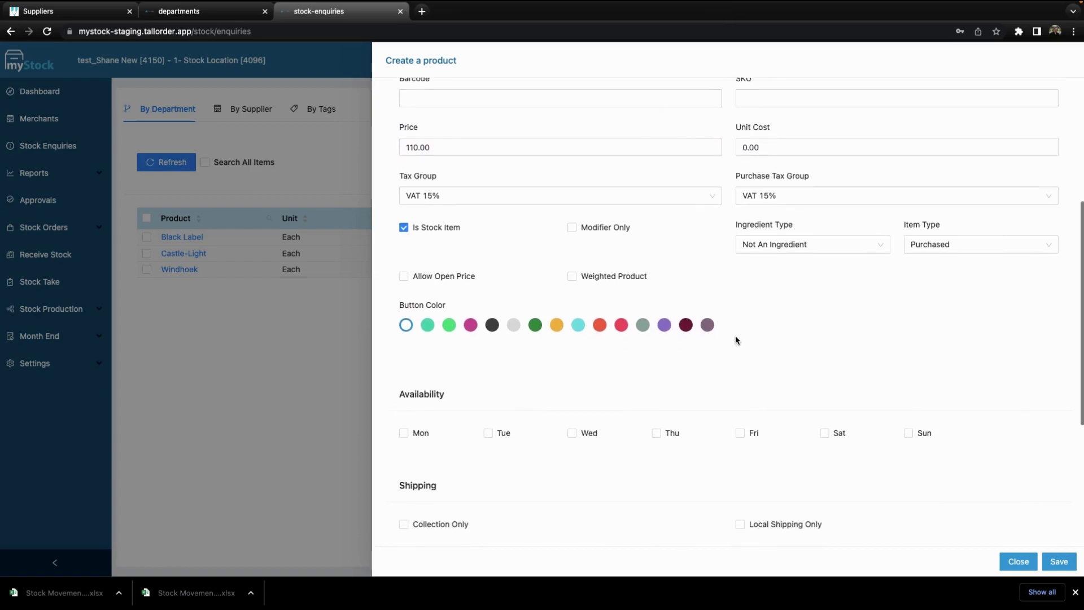
pyautogui.scroll(3, 733, 324)
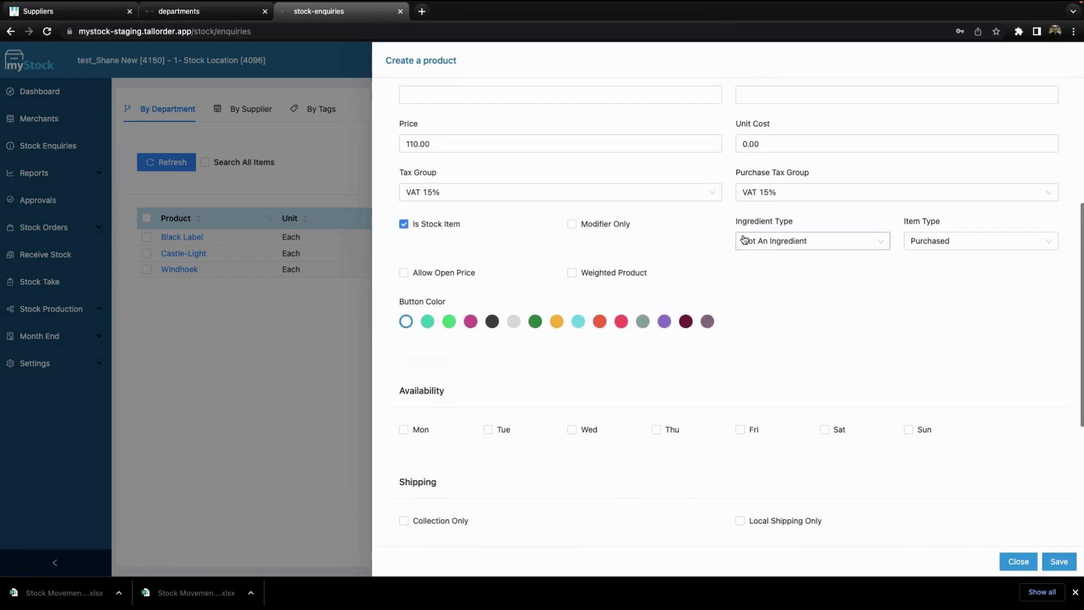
pyautogui.click(868, 248)
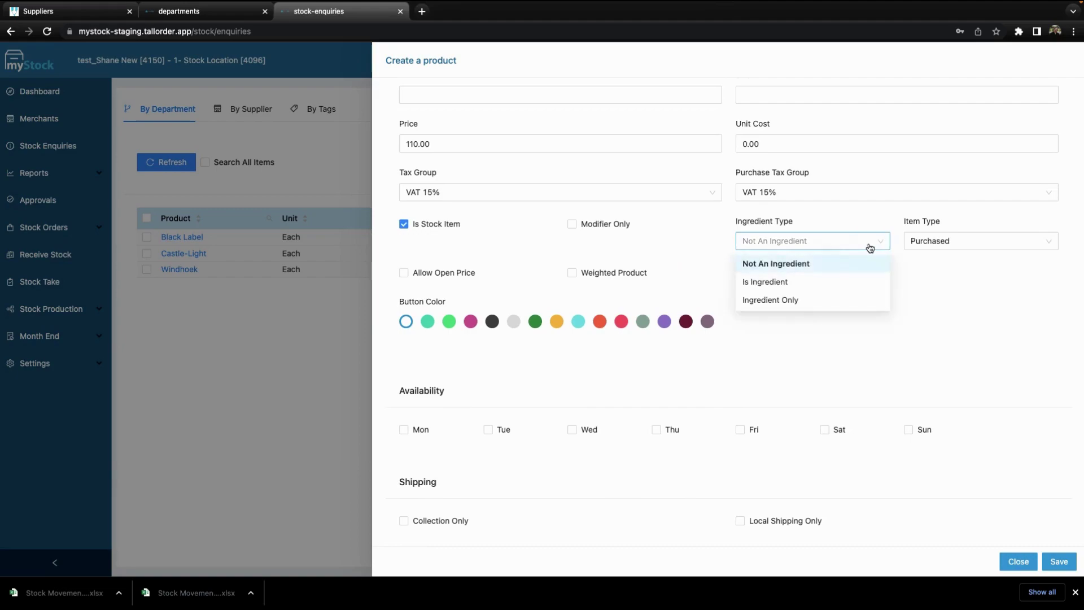
pyautogui.click(794, 282)
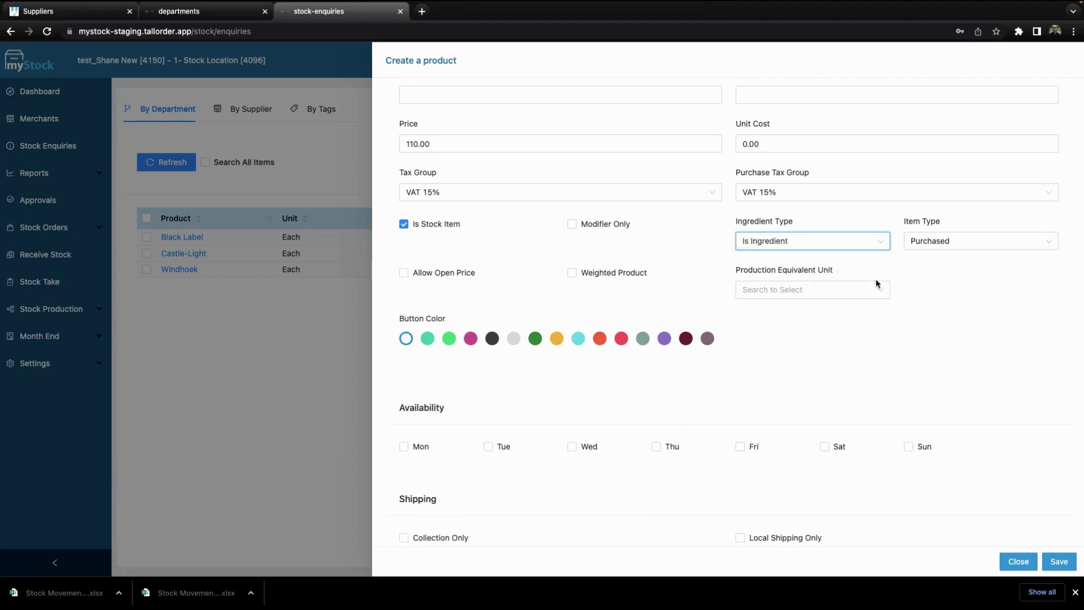
# Set the production equivalent unit to 250ml and save the new product
pyautogui.scroll(1, 972, 284)
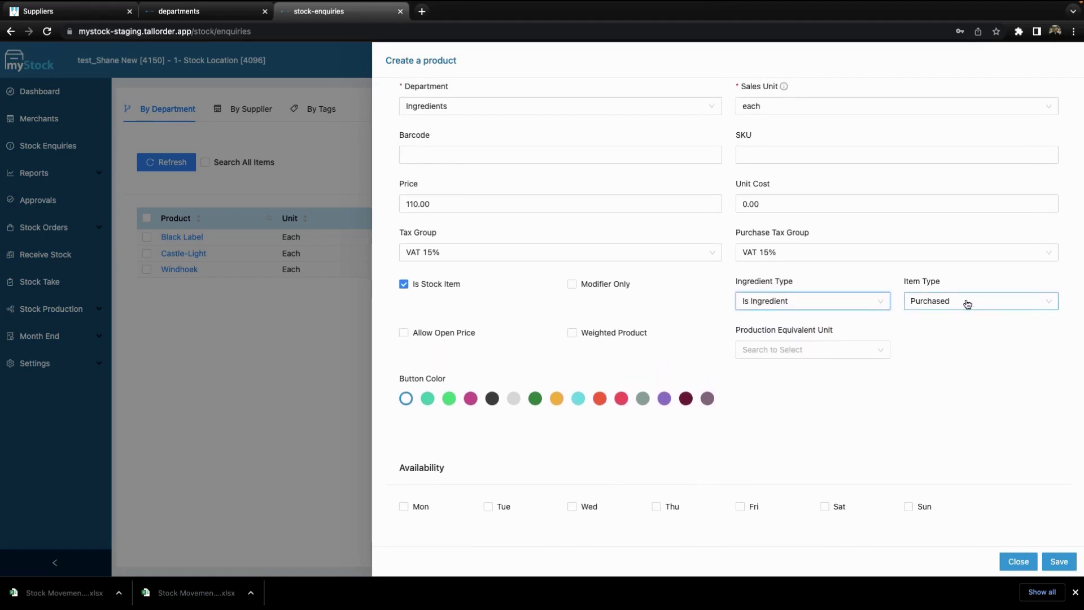
pyautogui.click(854, 346)
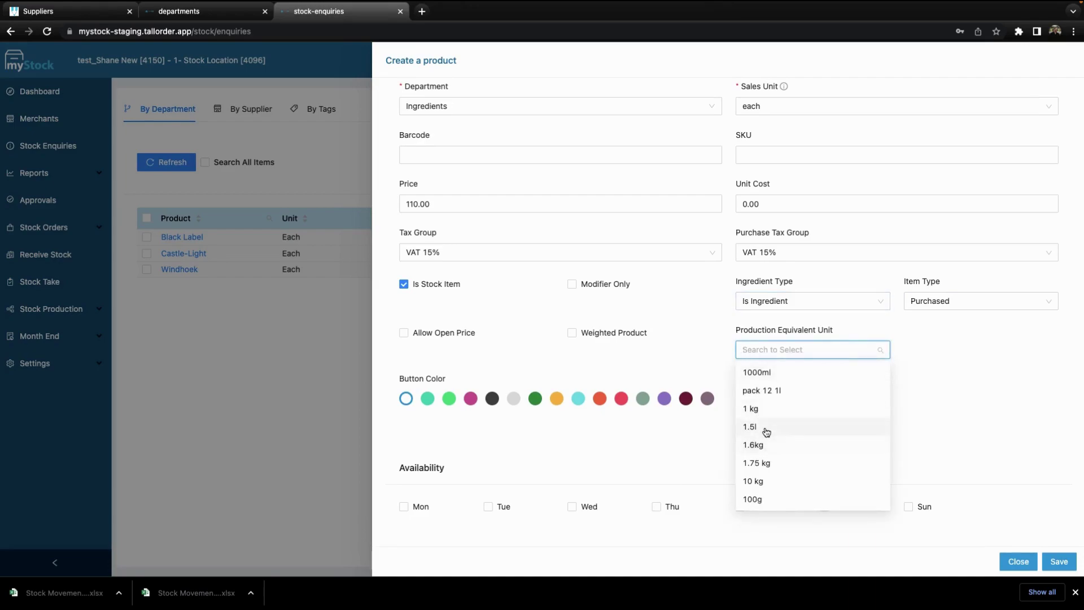
pyautogui.write('ml')
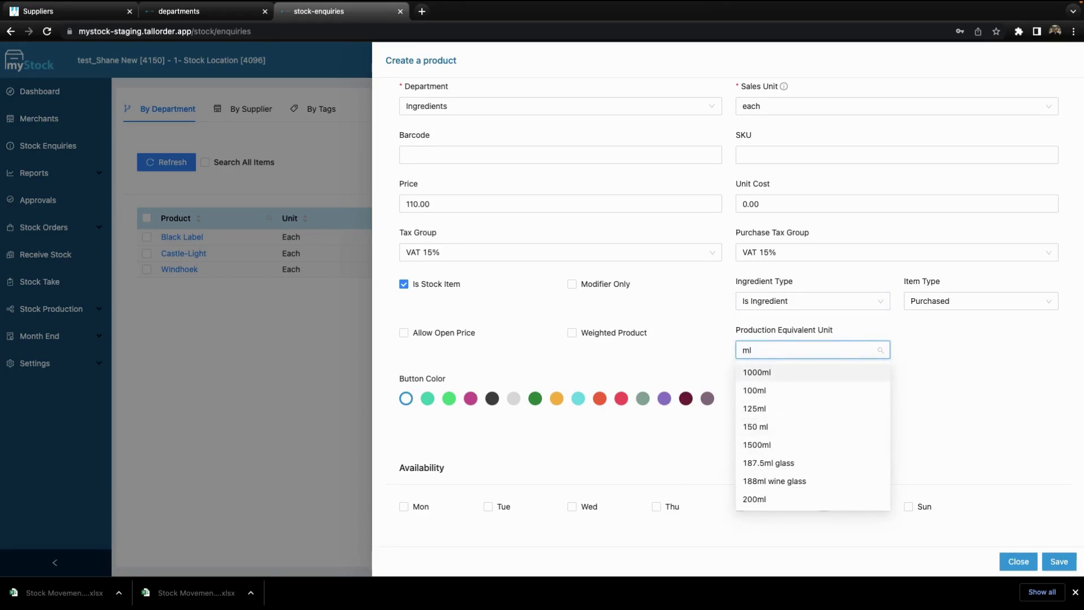
pyautogui.scroll(-2, 768, 411)
pyautogui.scroll(-3, 768, 411)
pyautogui.scroll(1, 766, 418)
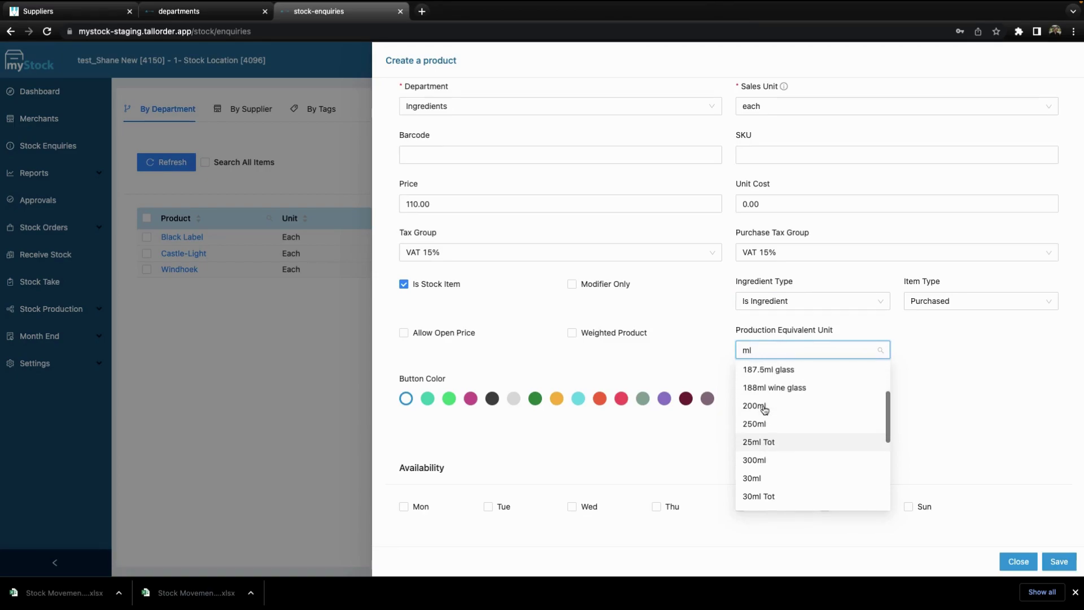
pyautogui.click(765, 424)
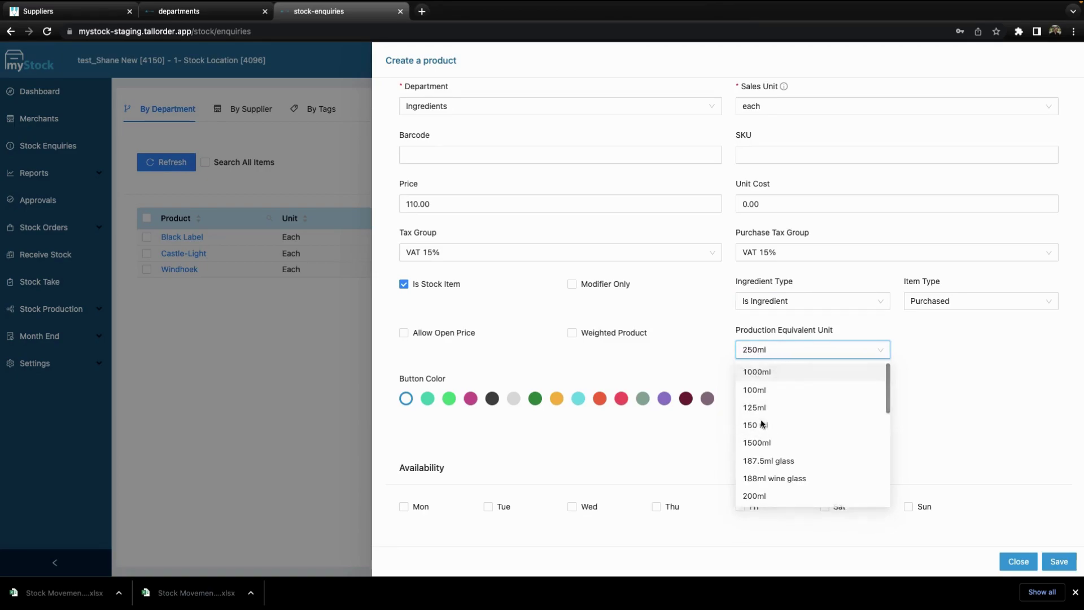
pyautogui.click(1055, 555)
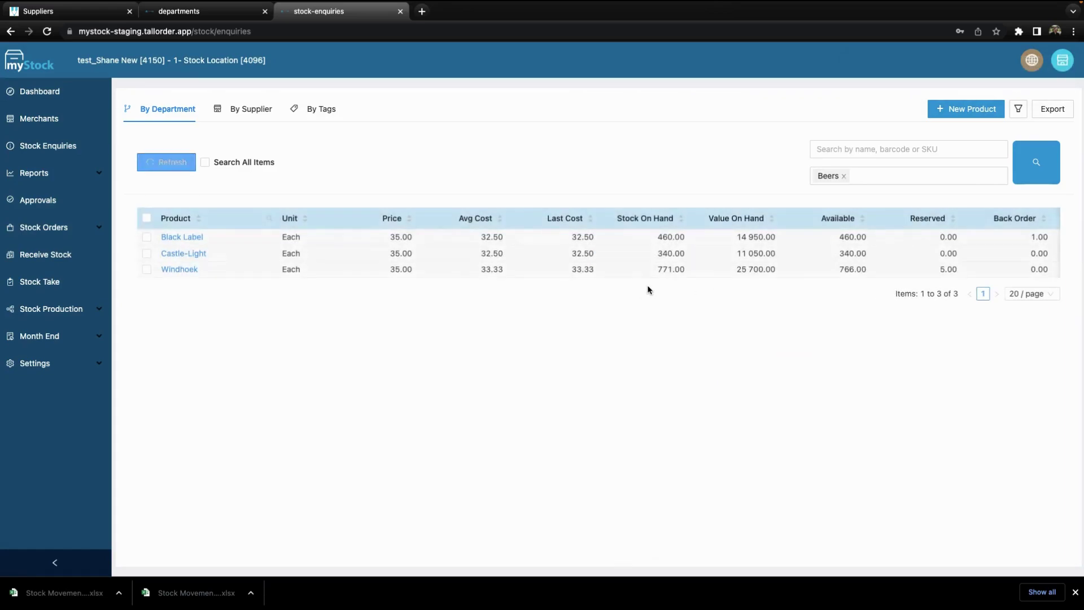
# Swap the Beers department filter for Ingredients and scroll through the 35-item stock list
pyautogui.click(847, 176)
pyautogui.click(843, 175)
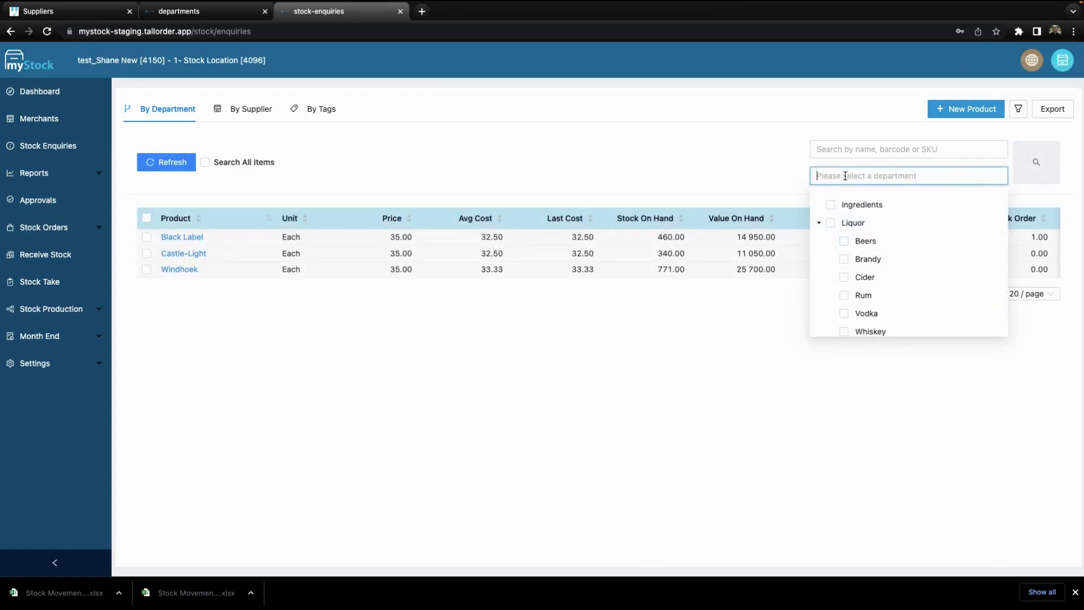
pyautogui.click(848, 204)
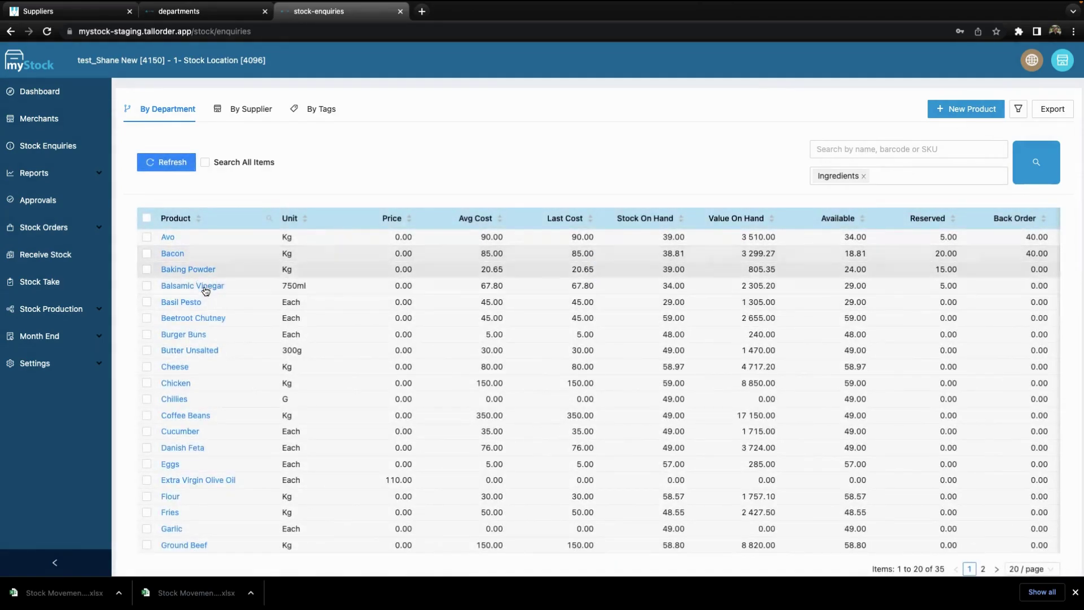
pyautogui.scroll(-1, 205, 305)
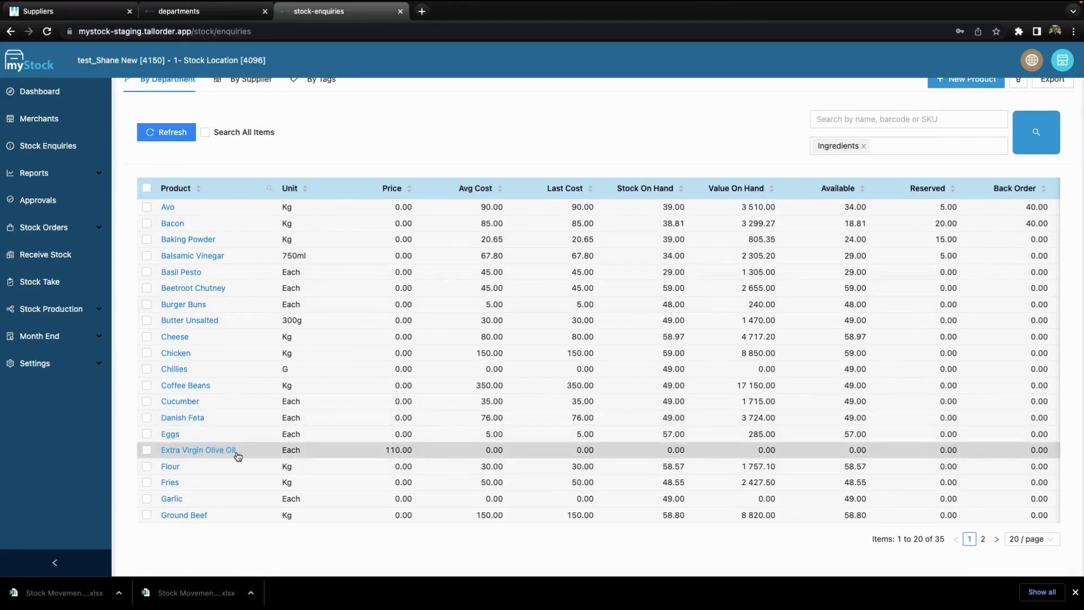
pyautogui.scroll(1, 261, 402)
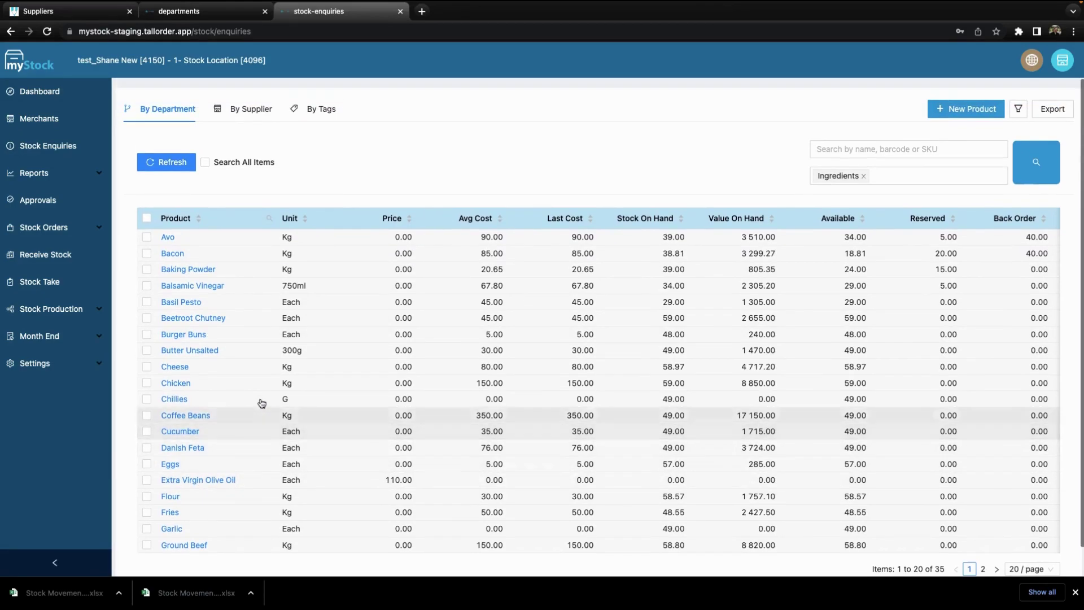
# Filter the stock list to the Produced On Demand department instead of Ingredients
pyautogui.click(885, 175)
pyautogui.click(863, 176)
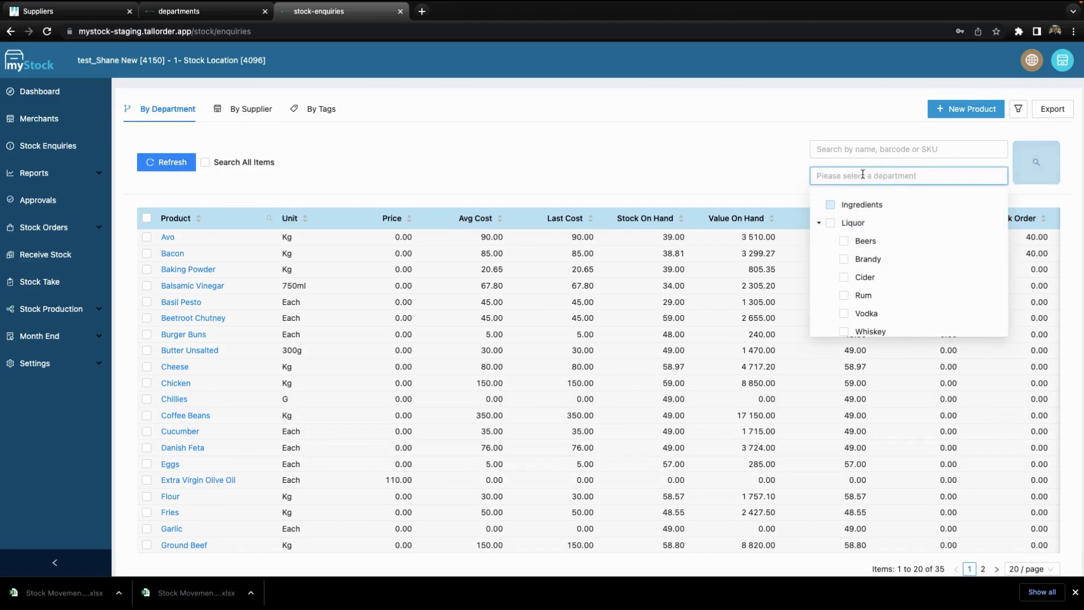
pyautogui.scroll(2, 862, 237)
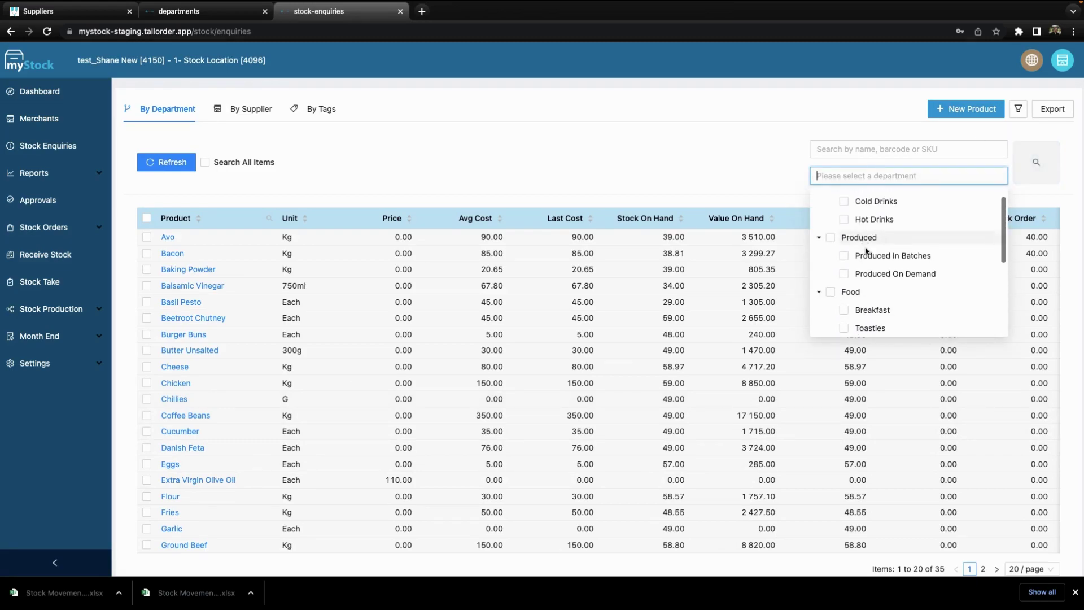
pyautogui.click(878, 275)
pyautogui.click(1036, 164)
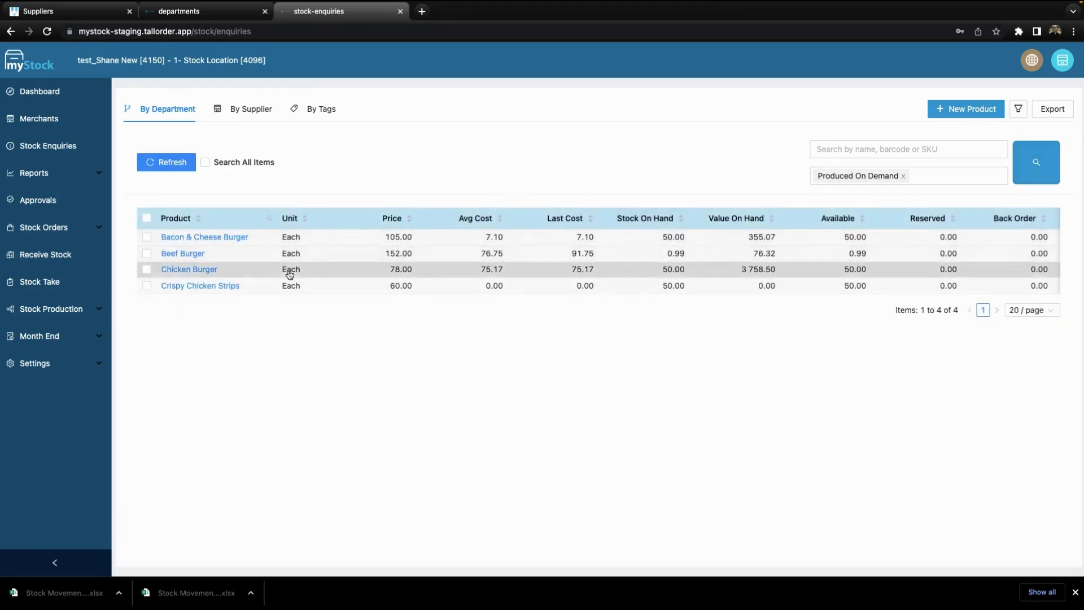
# Switch the filter to Produced In Batches and open Sour Dough Bread's product details
pyautogui.click(901, 176)
pyautogui.click(901, 176)
pyautogui.click(870, 255)
pyautogui.click(1033, 162)
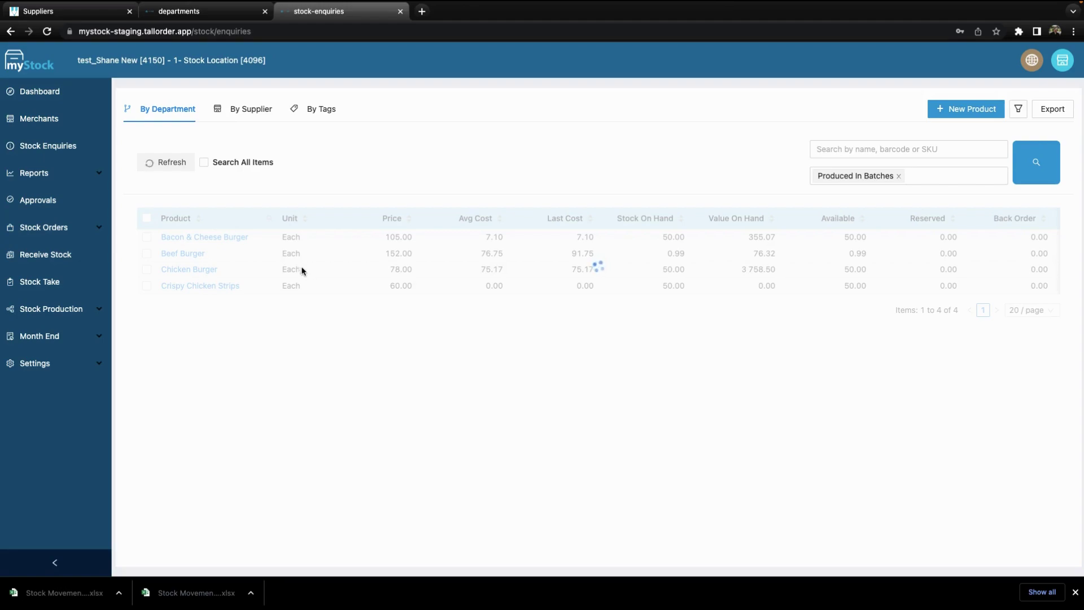
pyautogui.click(189, 268)
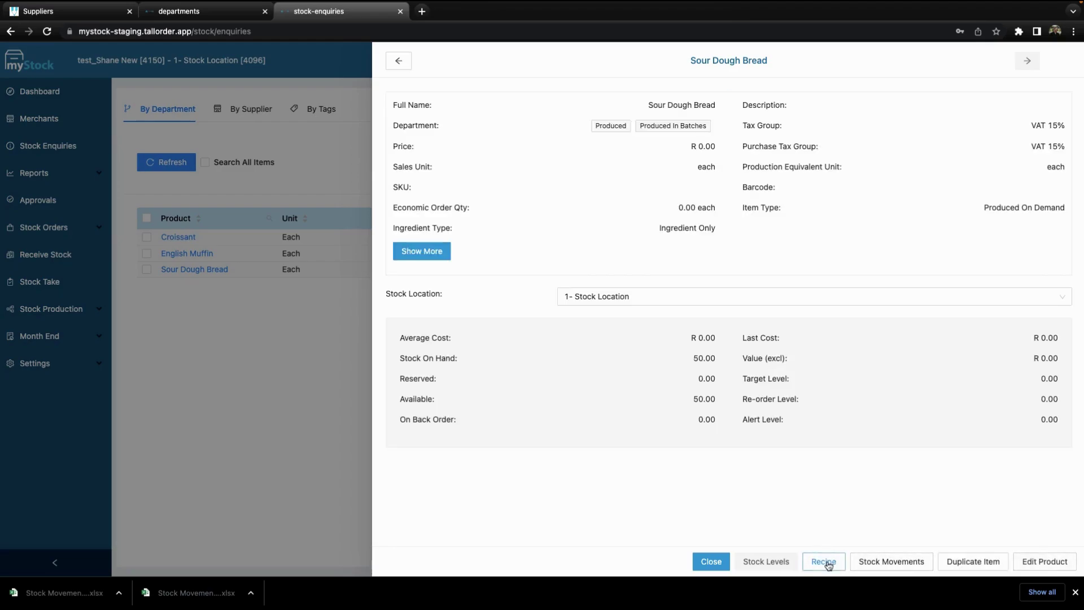
# Edit the Sour Dough Bread recipe and pick Extra Virgin Olive Oil via an 'extra' search
pyautogui.click(824, 561)
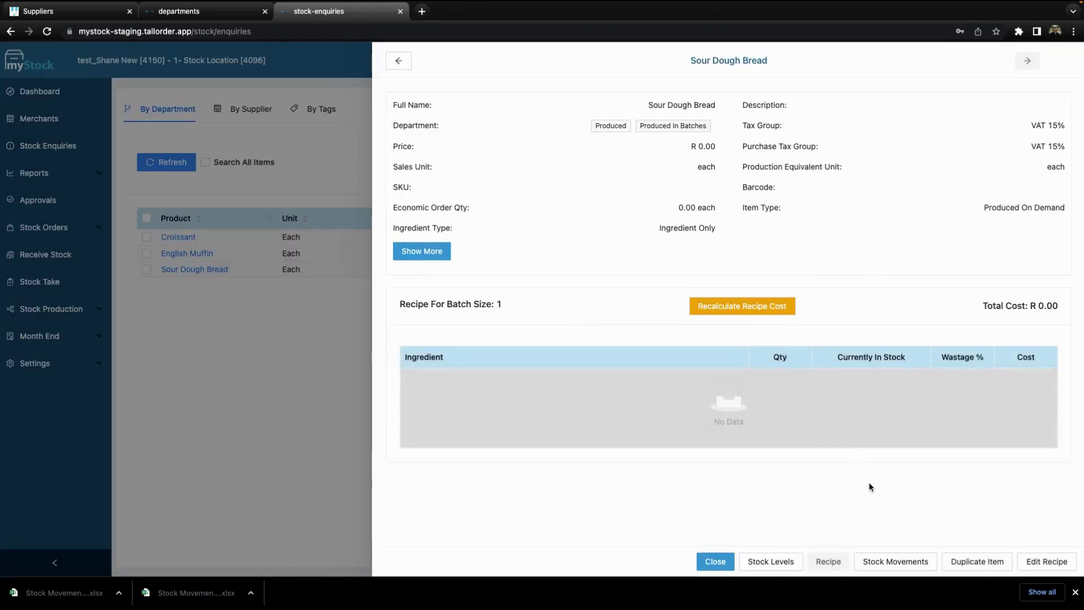
pyautogui.click(1059, 560)
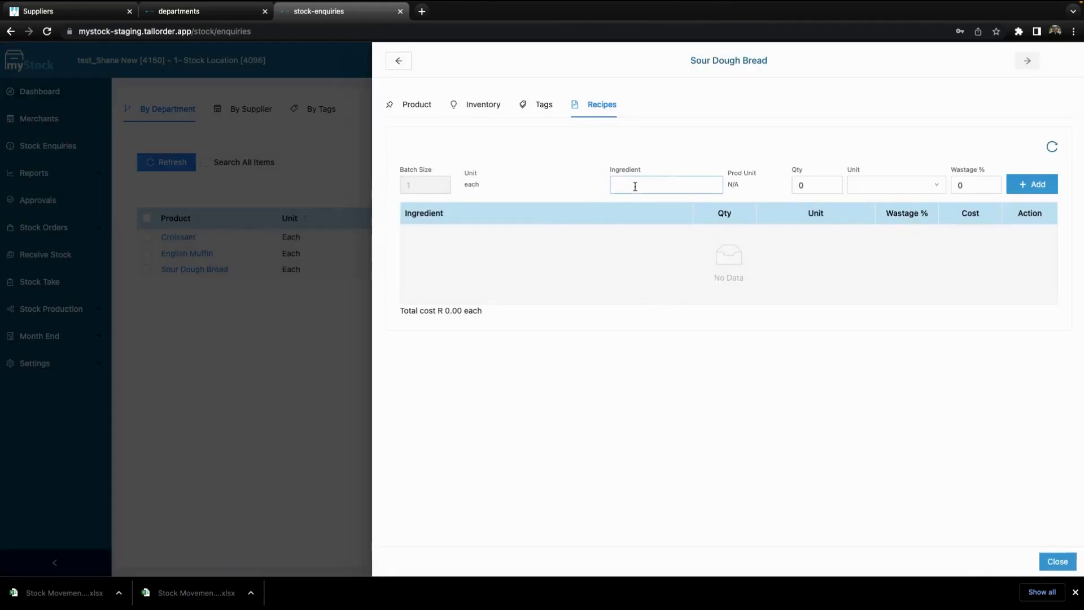
pyautogui.click(636, 186)
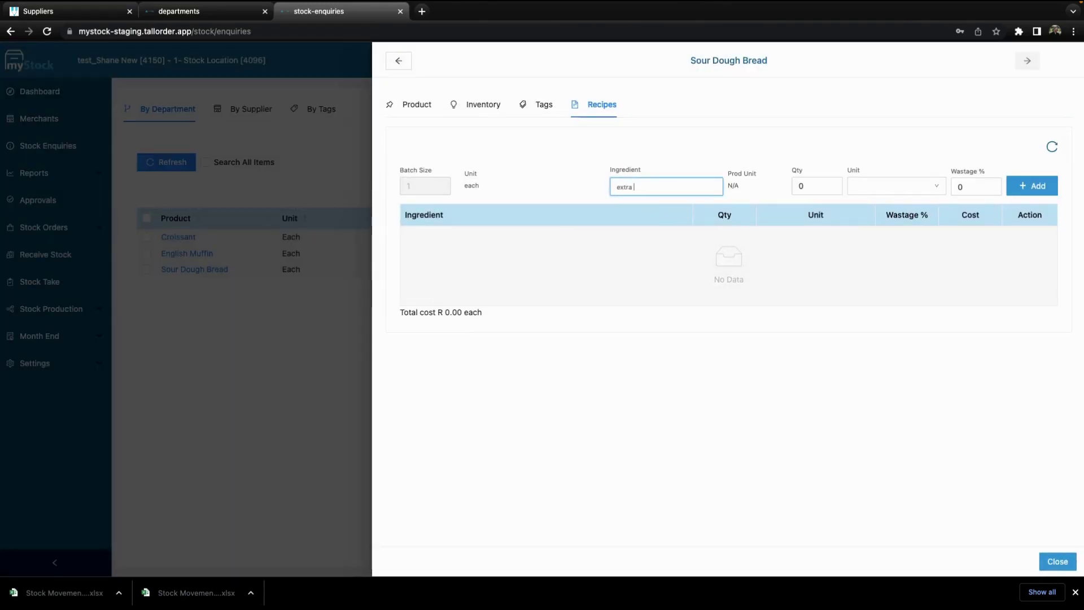
pyautogui.write('extra')
pyautogui.click(649, 208)
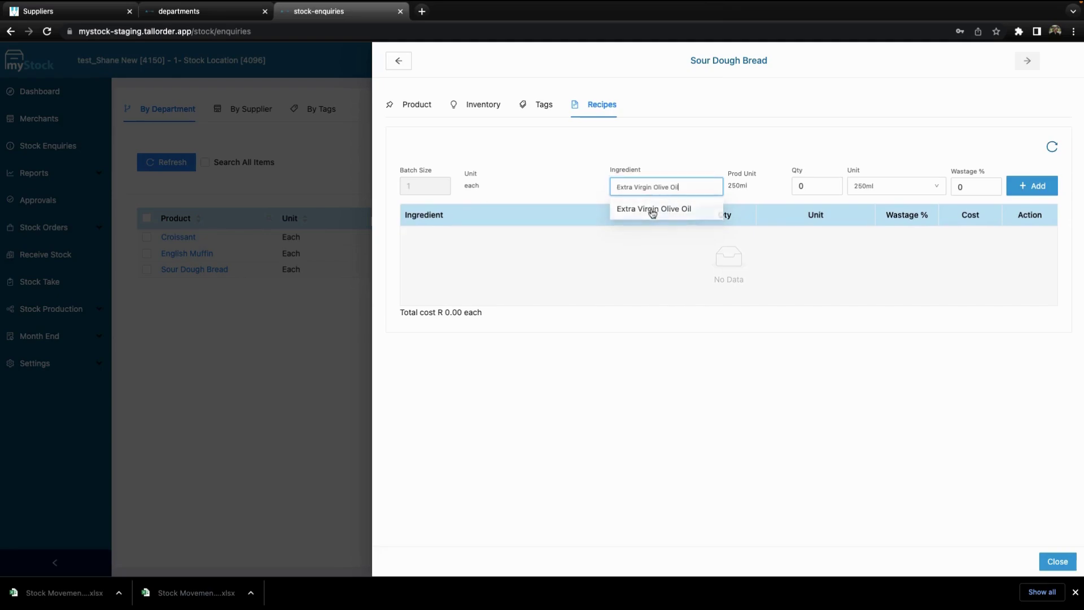
# Add the olive oil to the recipe at 25 ml
pyautogui.click(801, 188)
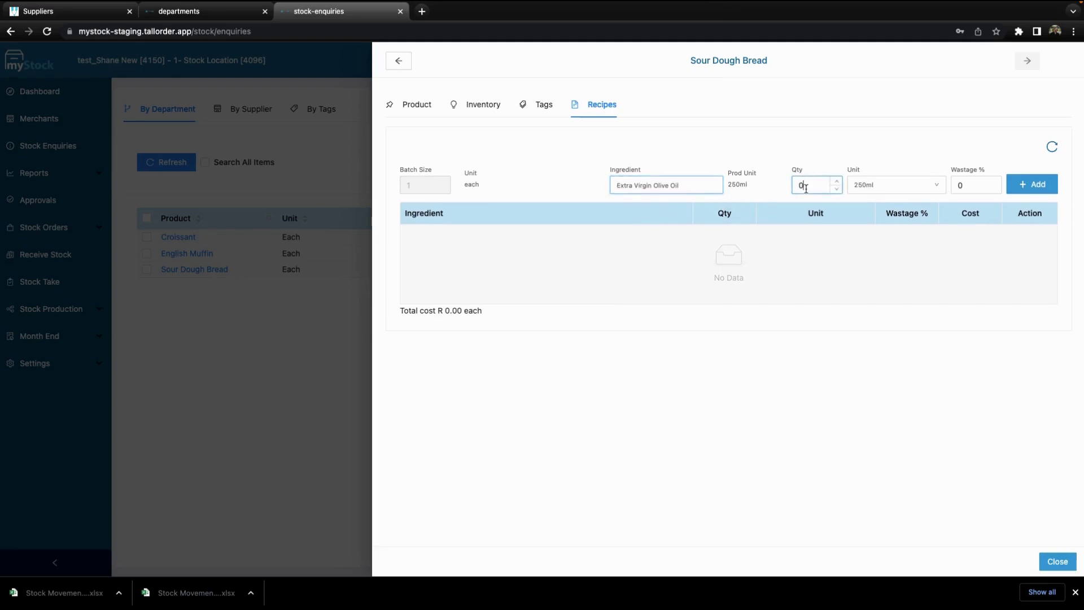
pyautogui.click(836, 182)
pyautogui.click(875, 184)
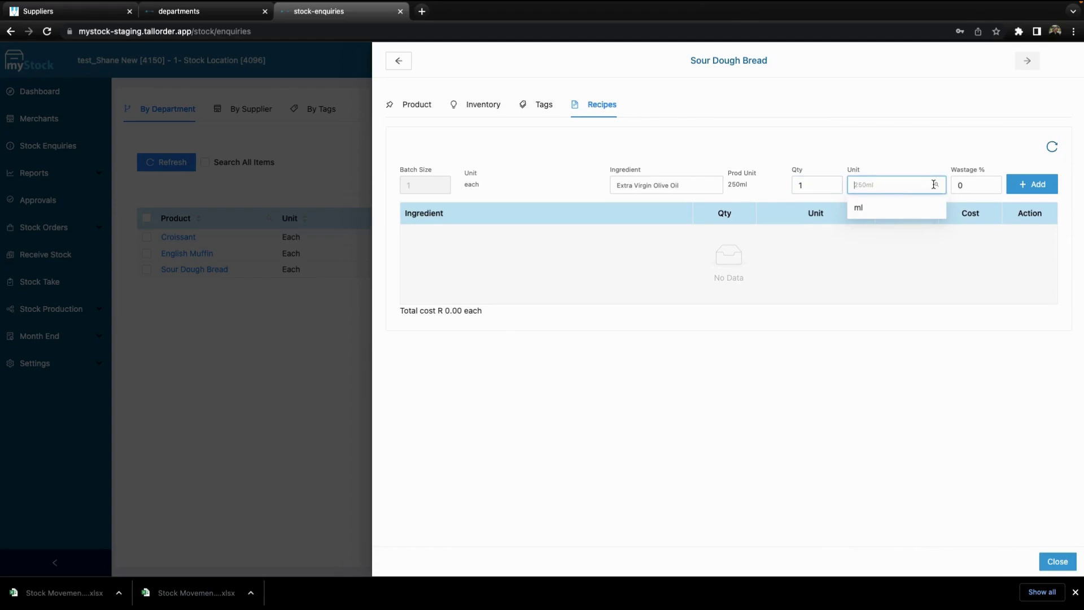
pyautogui.click(866, 210)
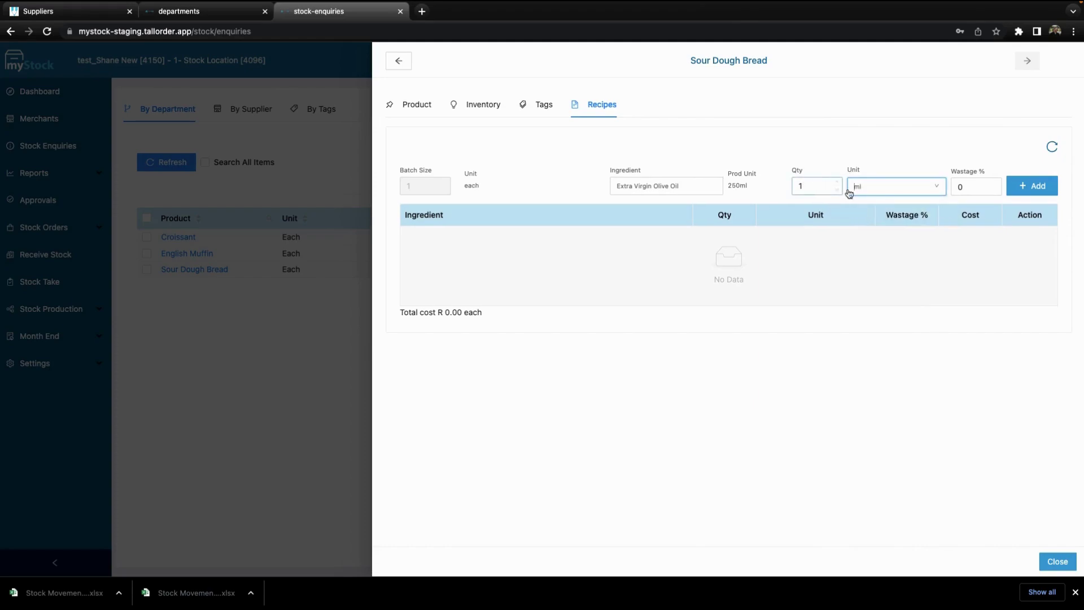
pyautogui.click(815, 190)
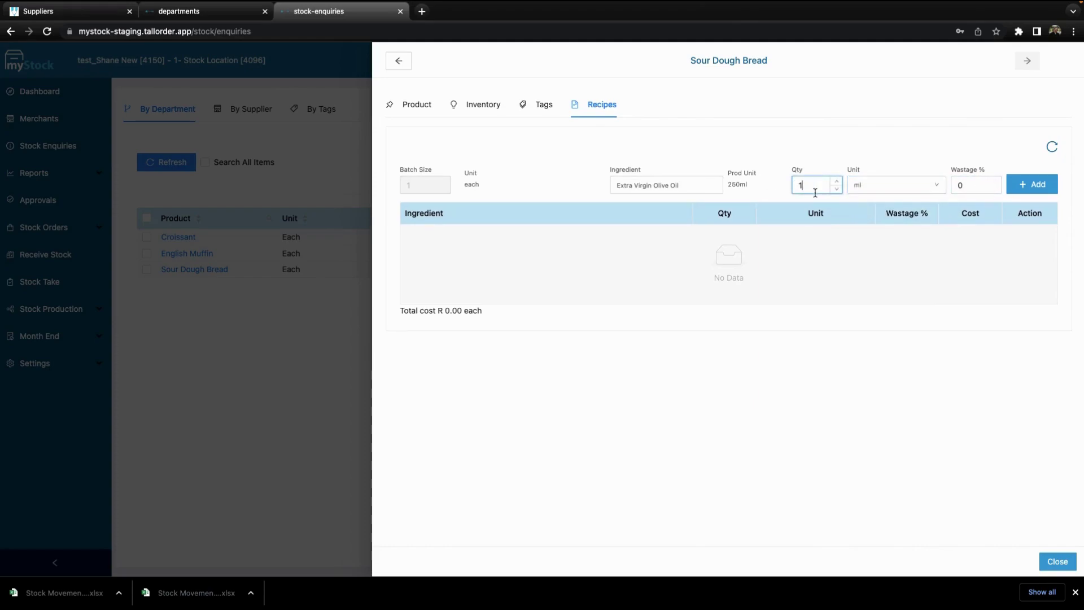
pyautogui.press('BackSpace')
pyautogui.click(1031, 184)
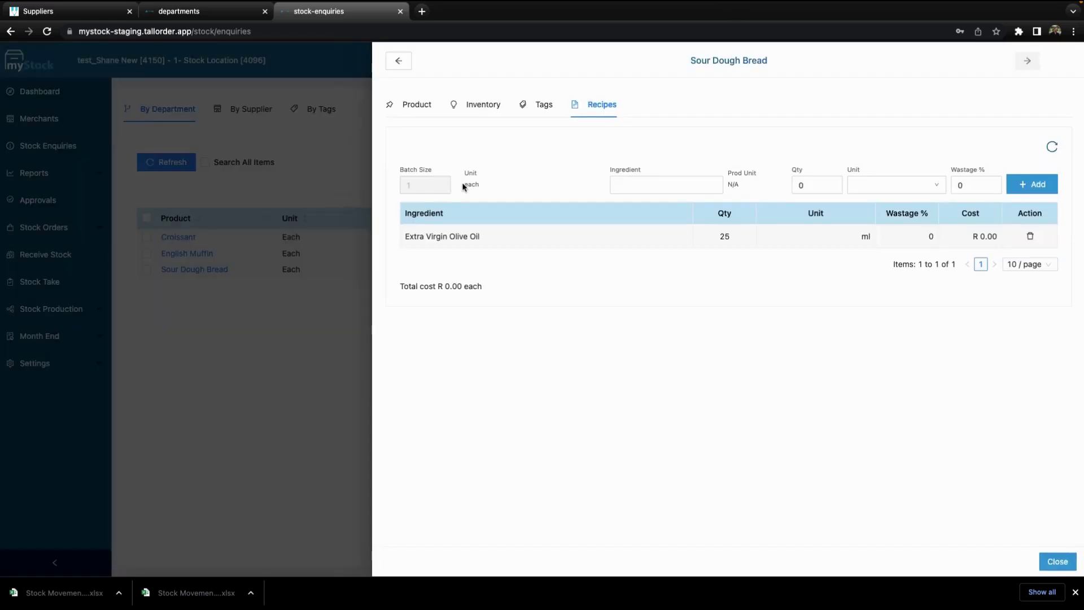
pyautogui.click(687, 185)
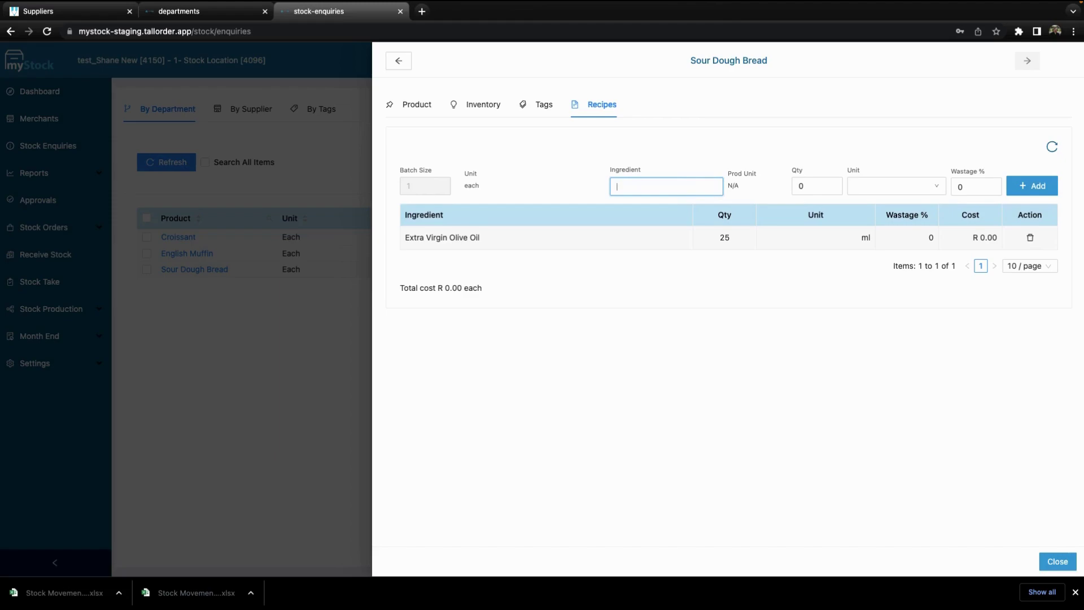
# Add 250 g of Flour to the recipe
pyautogui.click(649, 209)
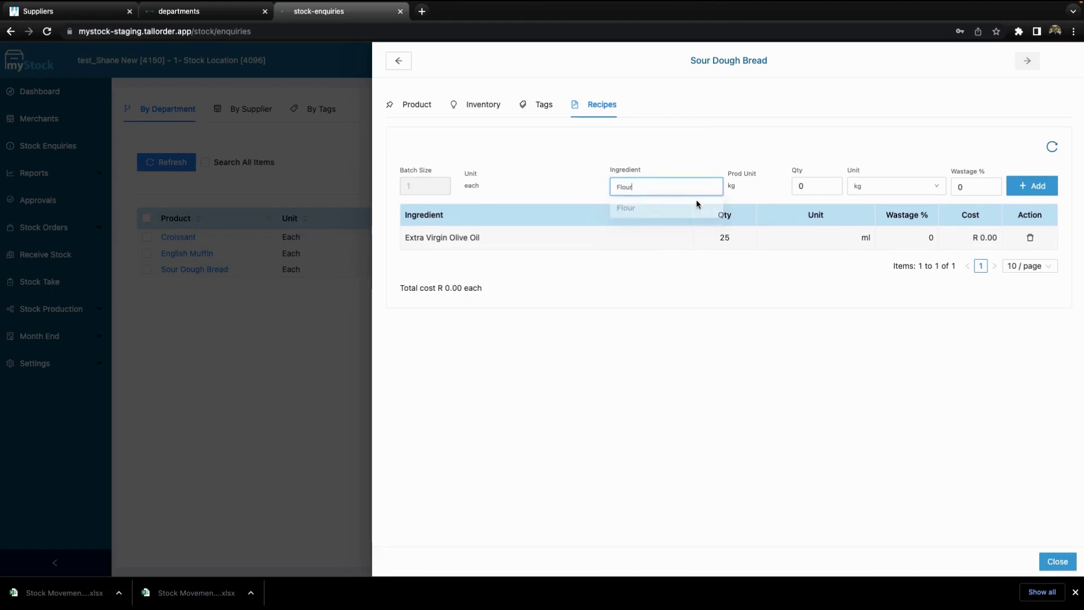
pyautogui.click(813, 186)
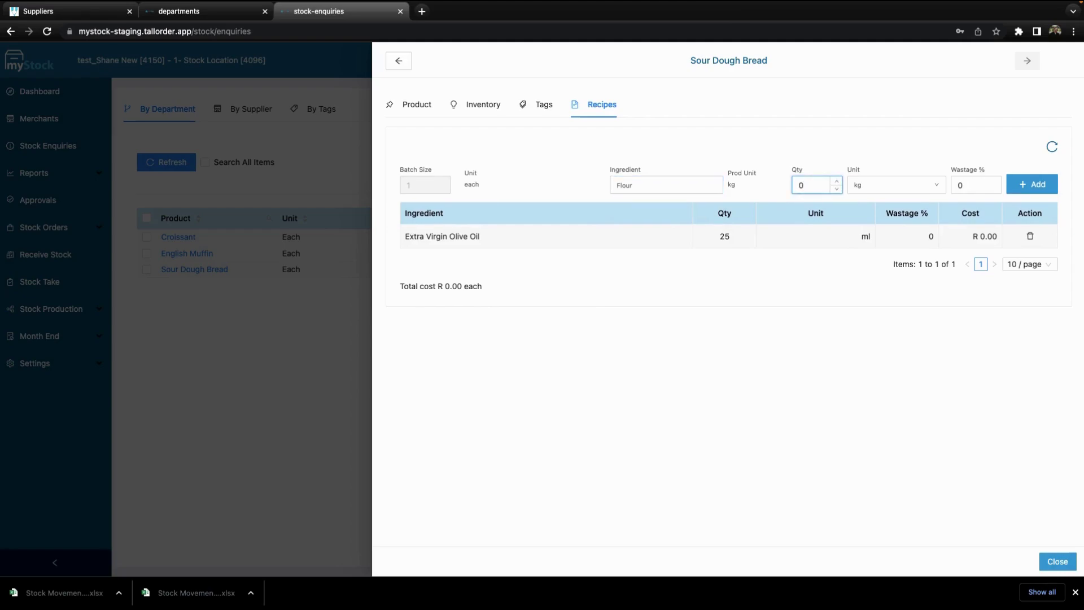
pyautogui.click(868, 187)
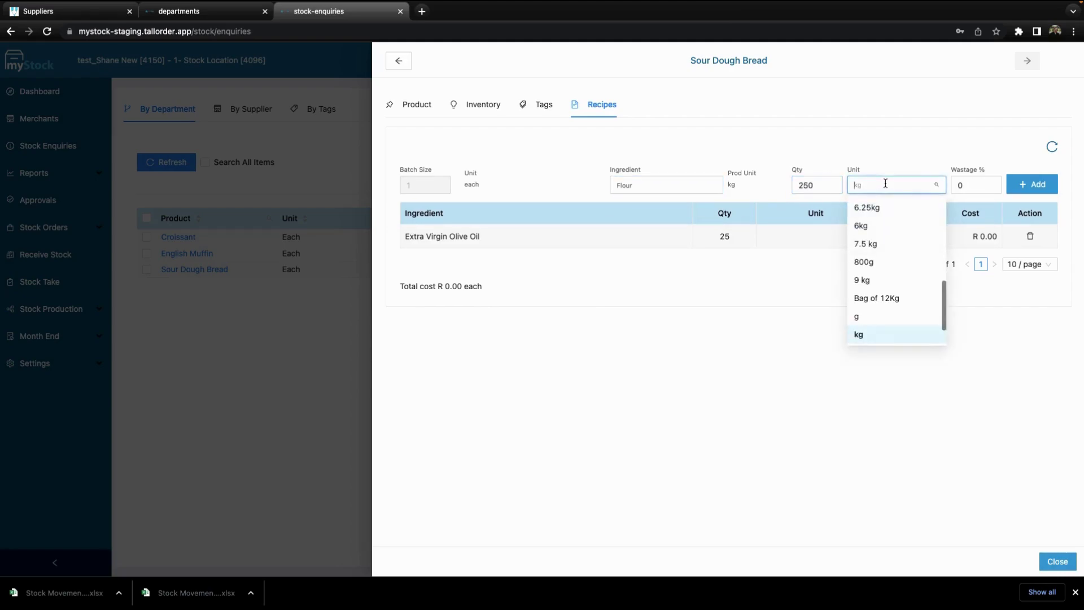
pyautogui.click(877, 317)
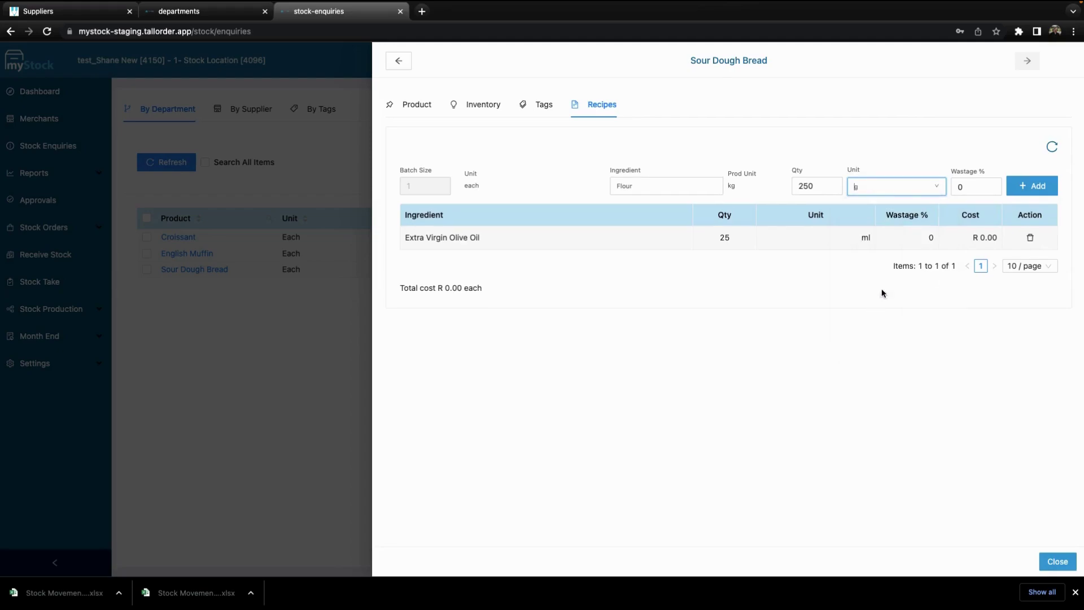
pyautogui.click(1035, 190)
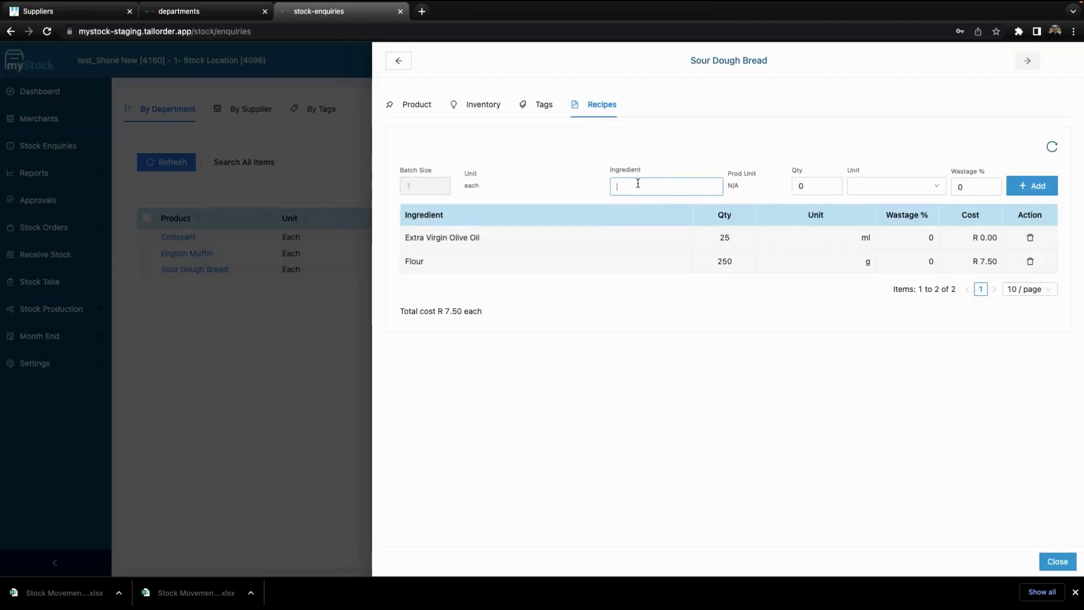
# Add 50 g of Yeast with 2% wastage to the recipe
pyautogui.click(638, 183)
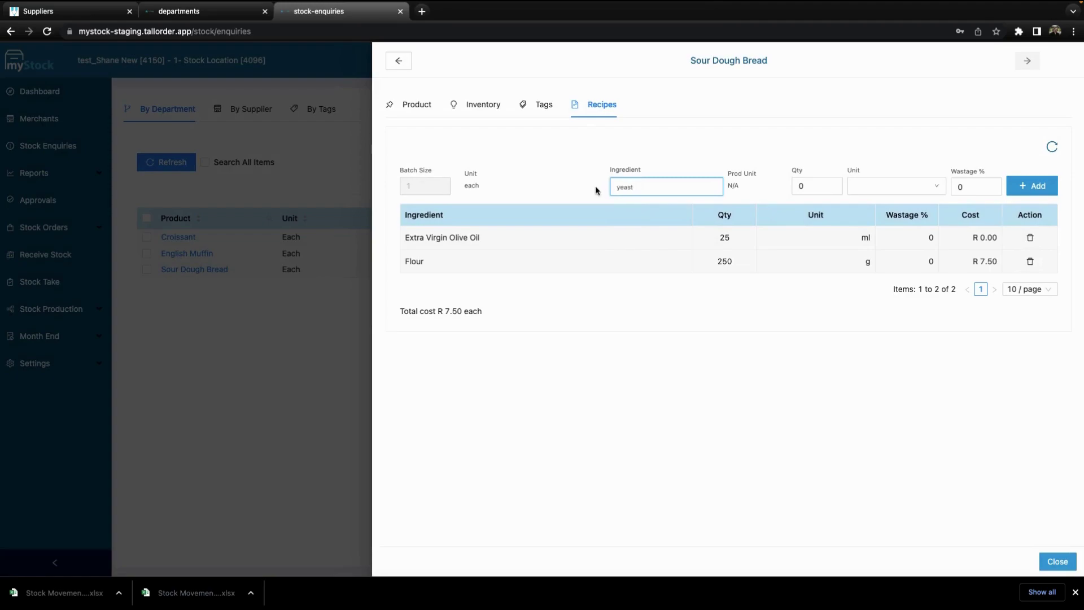
pyautogui.write('yeast')
pyautogui.click(631, 210)
pyautogui.click(819, 187)
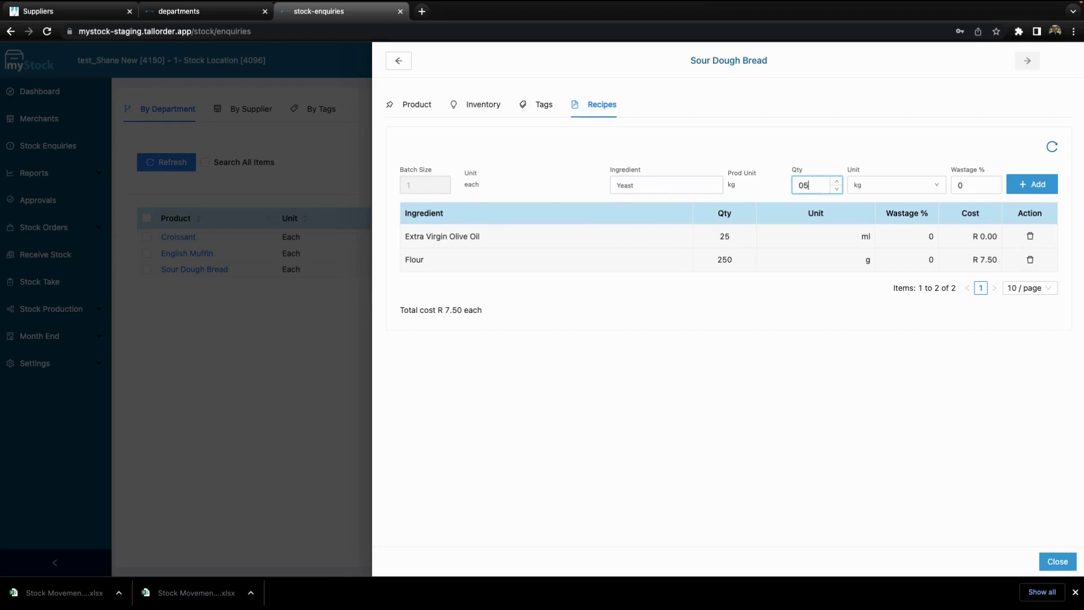
pyautogui.write('50')
pyautogui.click(892, 183)
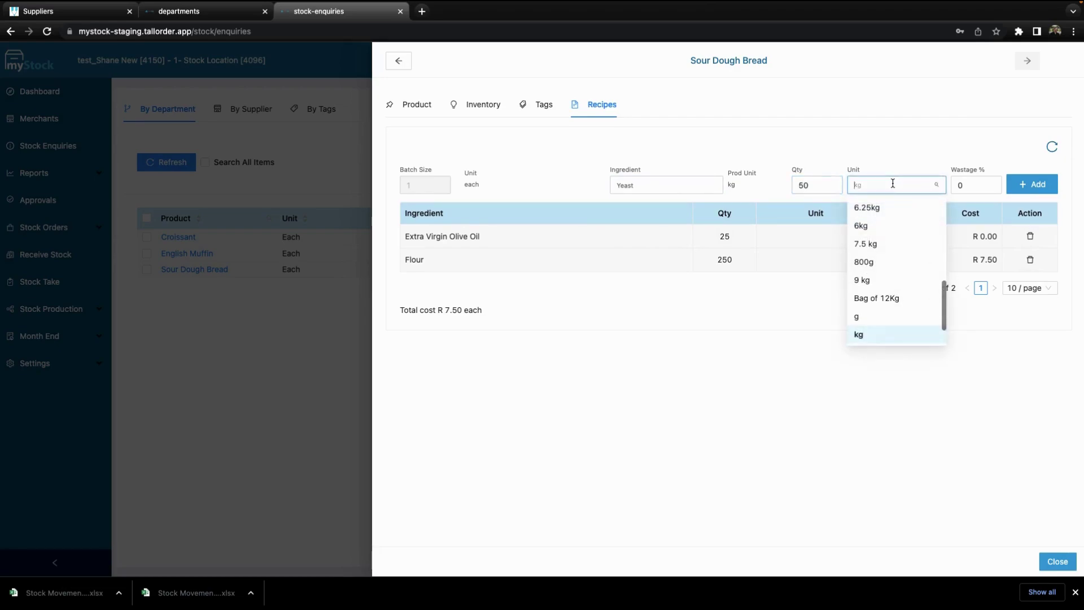
pyautogui.click(869, 315)
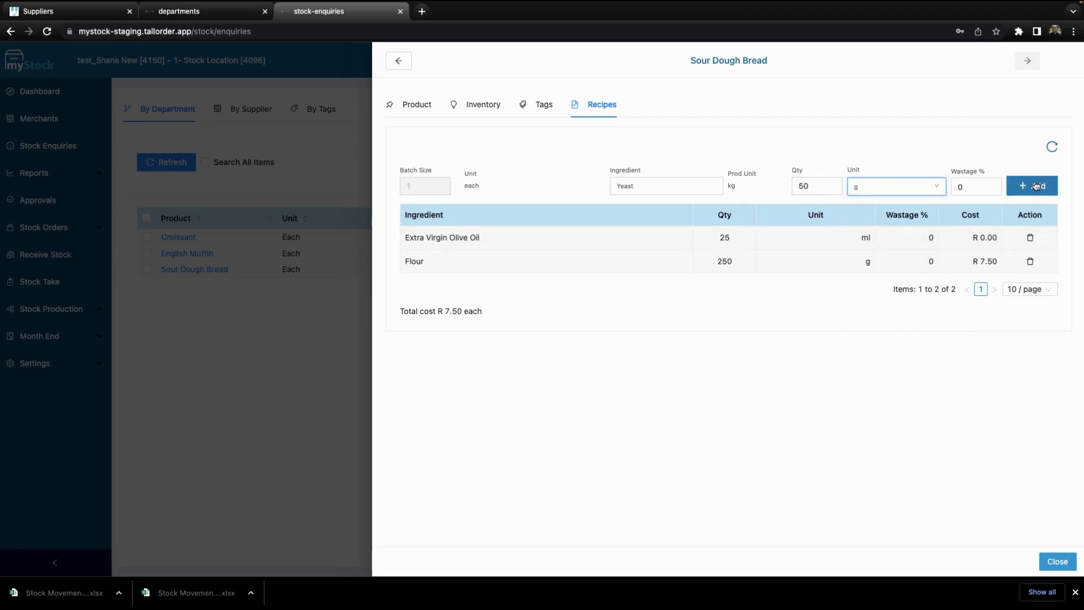
pyautogui.click(983, 183)
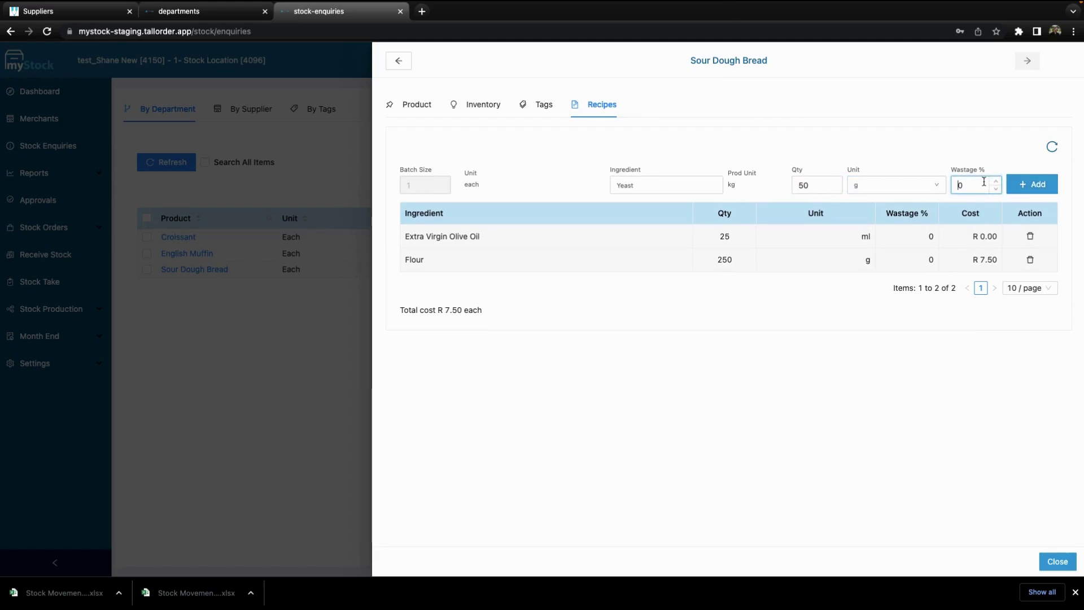
pyautogui.click(1019, 183)
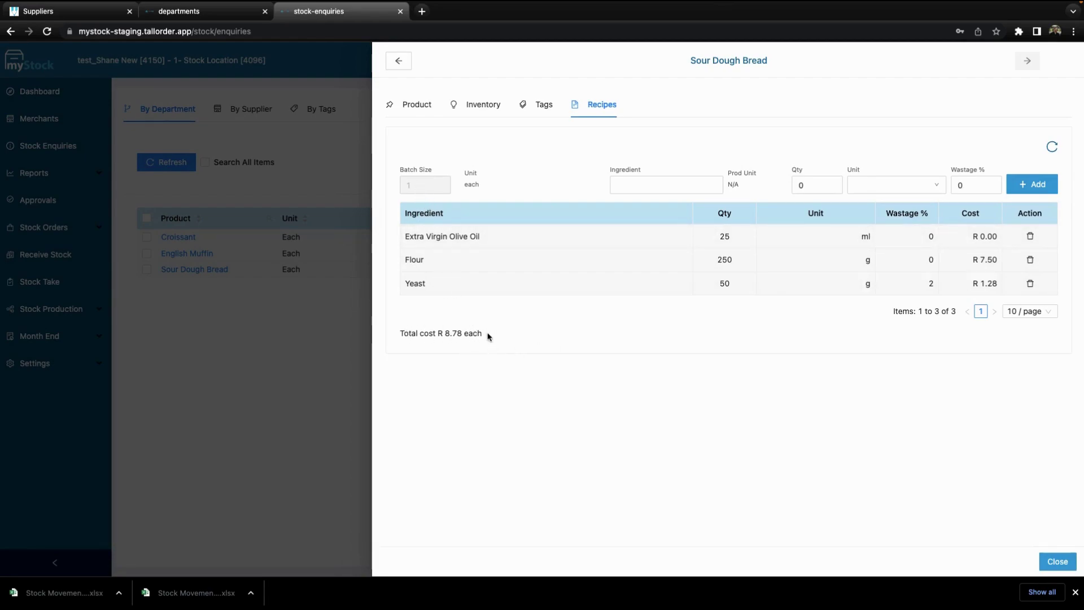
# Close the recipe editor, recalculate the recipe cost to R 8.78, and close the product details
pyautogui.click(1057, 561)
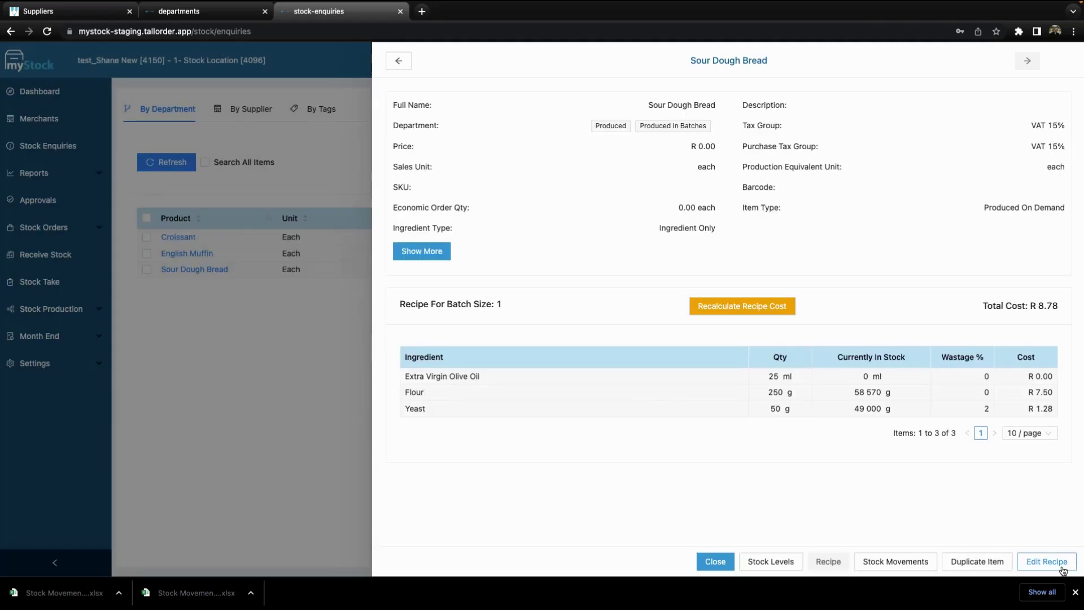
pyautogui.click(737, 308)
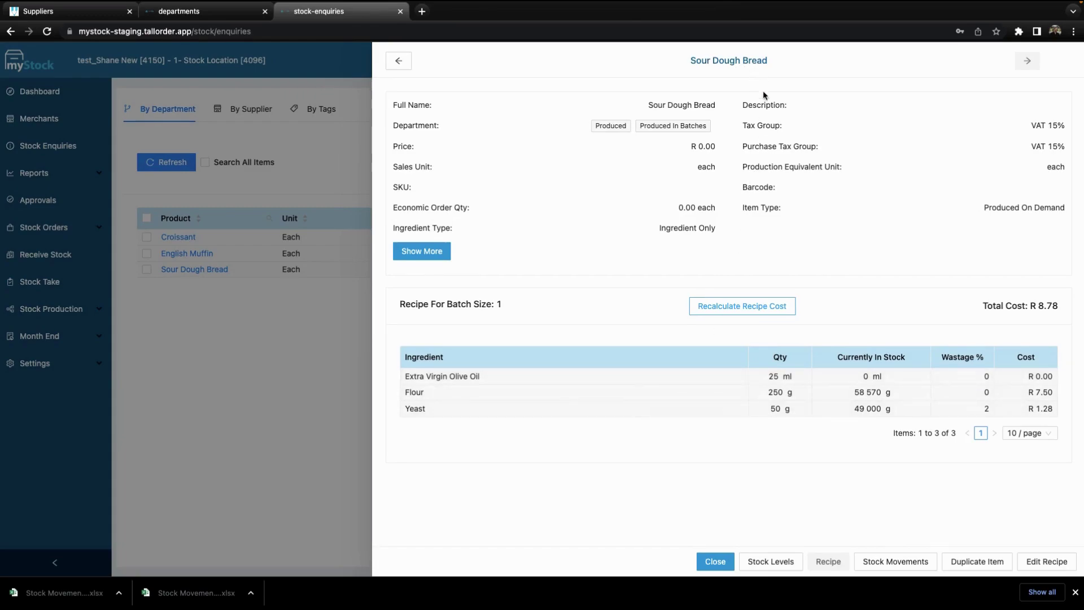
pyautogui.click(715, 560)
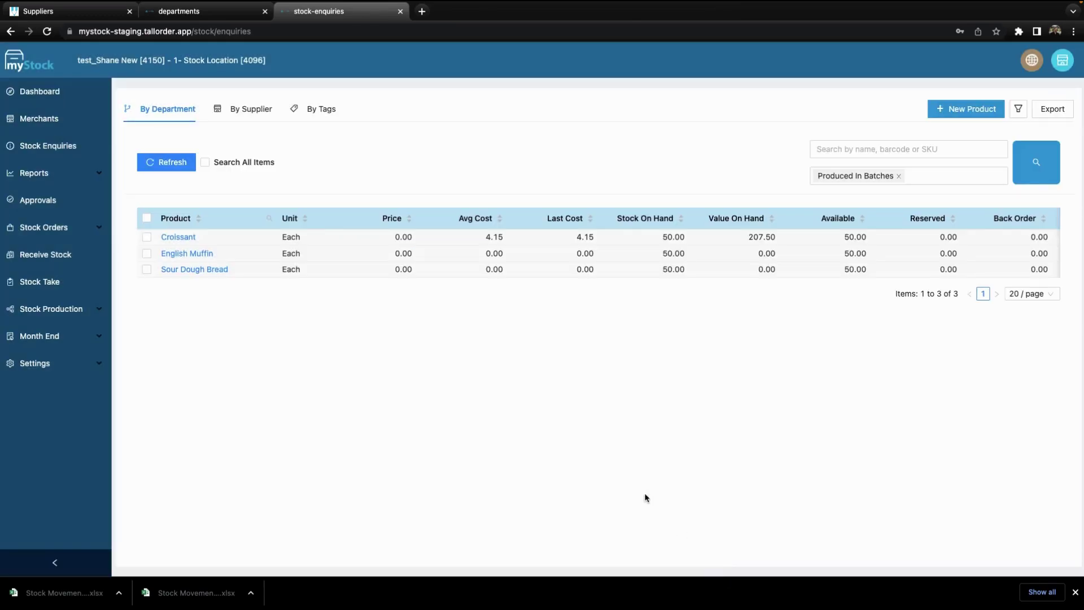